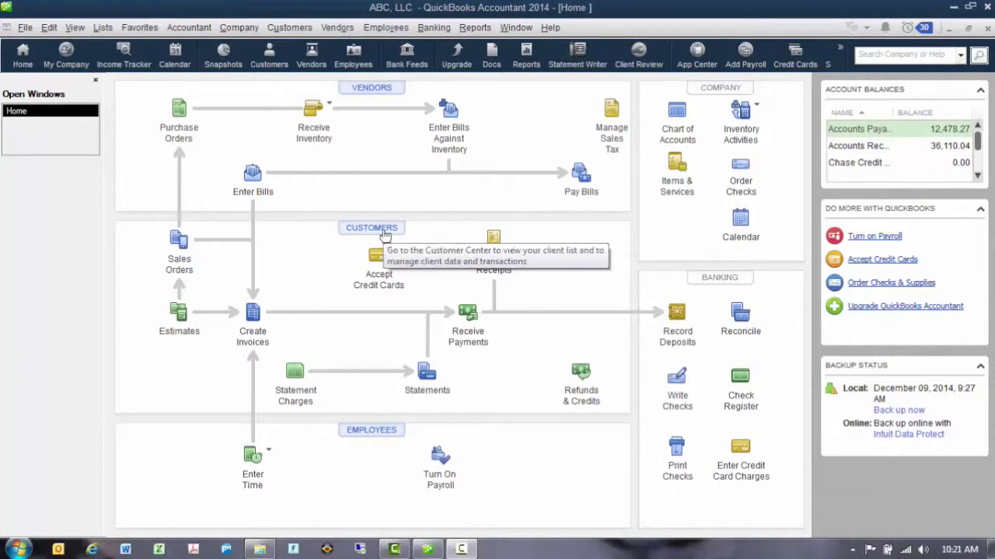
Step: Start a new customer record from the Customer Center with the customer name Kevin's Kickboxing
click(305, 29)
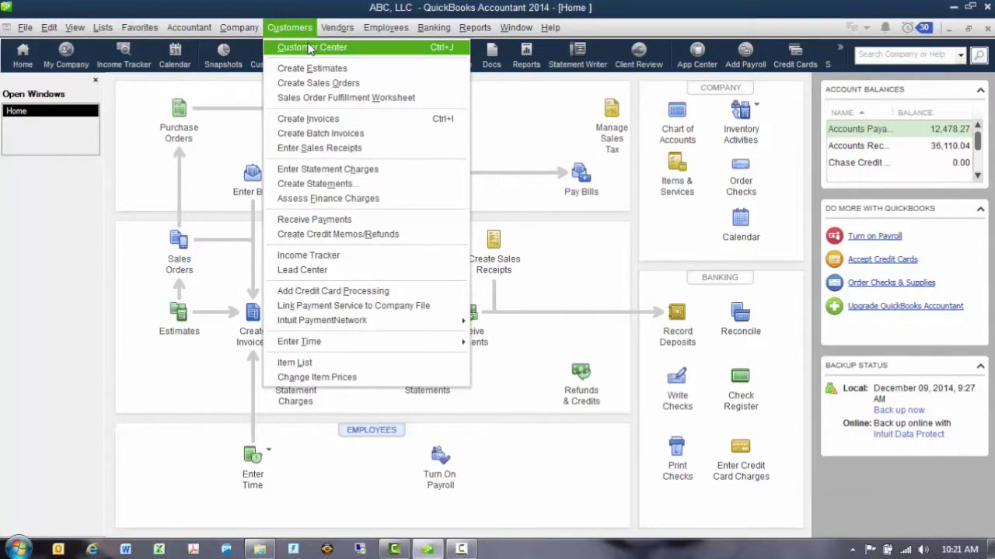
click(310, 47)
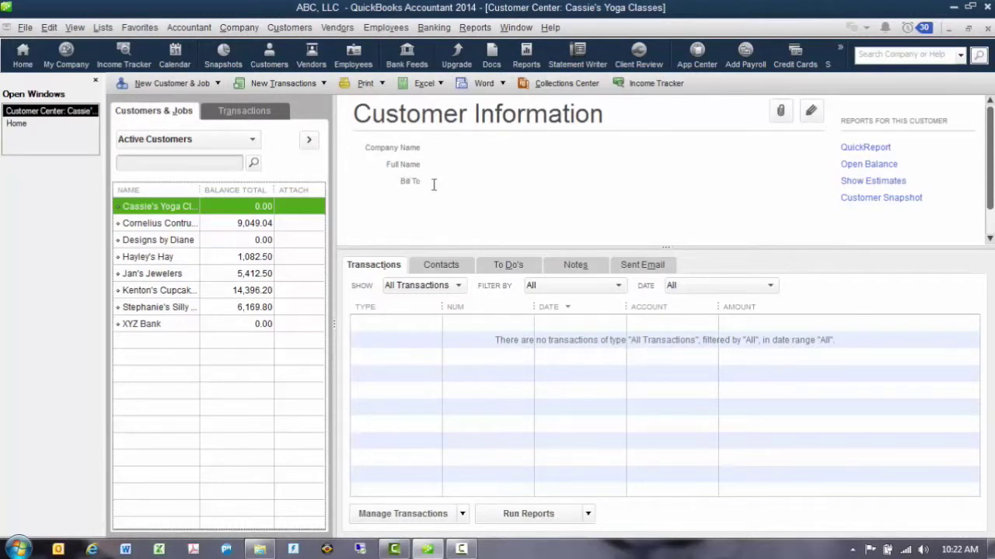
click(195, 85)
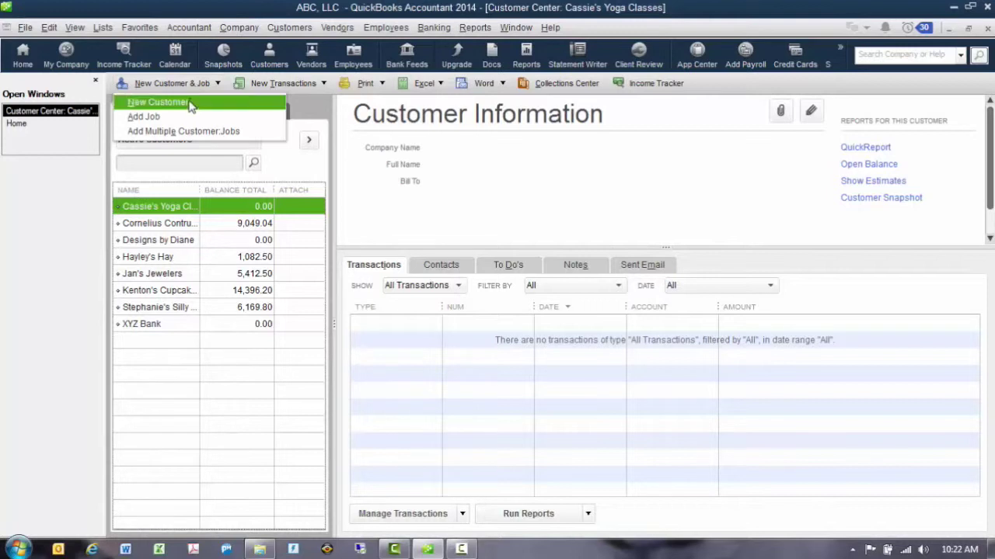
click(189, 102)
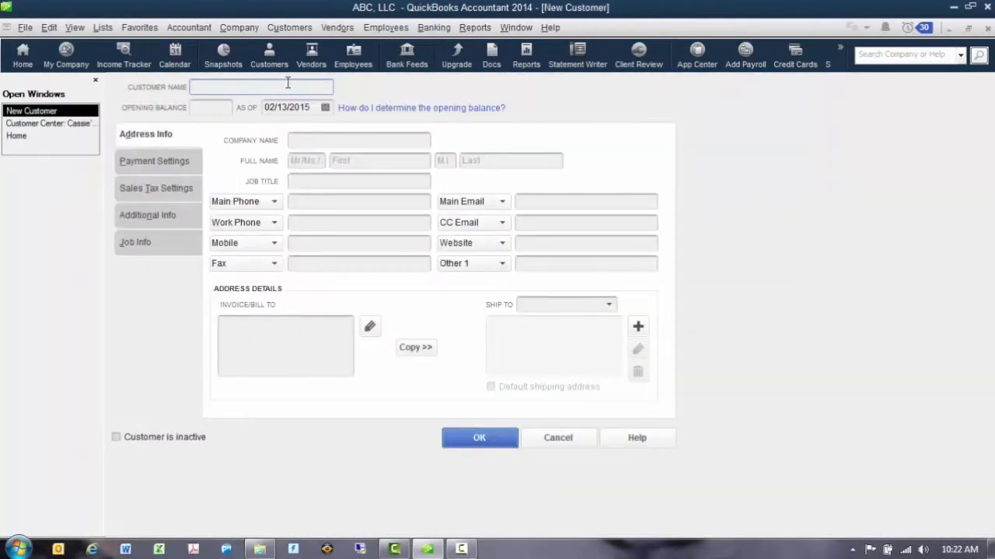
text(Kevin's Kickboxing)
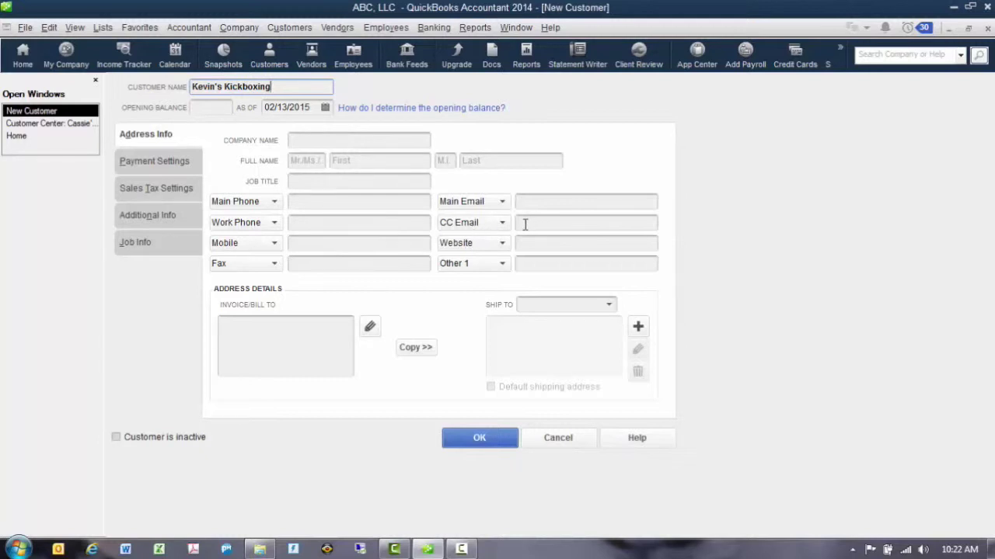
Step: Review the new customer's payment, sales tax, additional and job information, then save the record
click(187, 165)
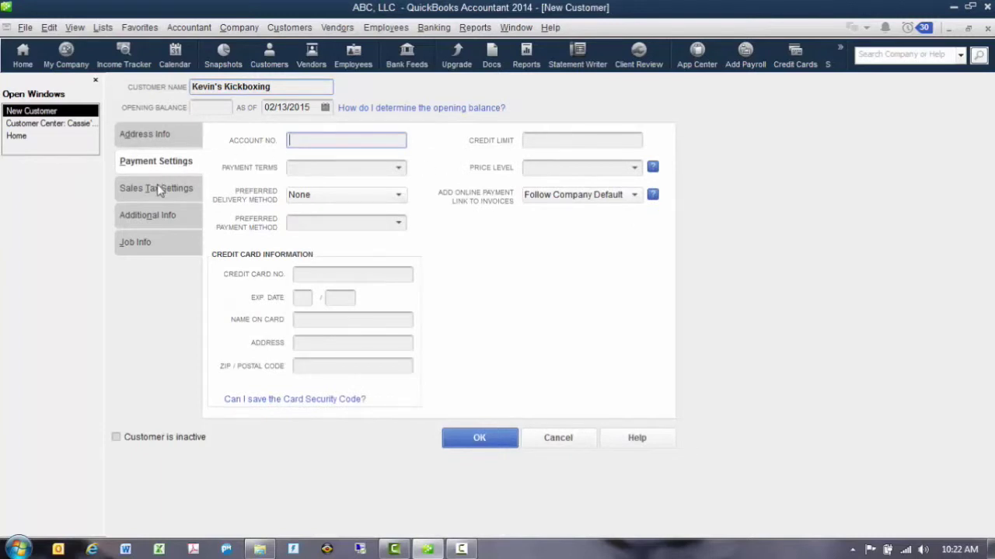
click(158, 190)
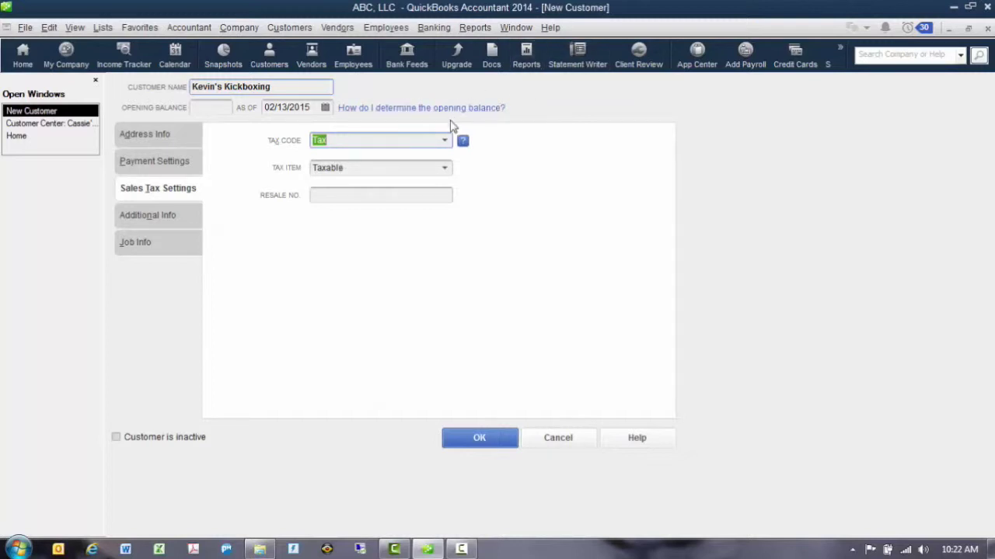
click(179, 220)
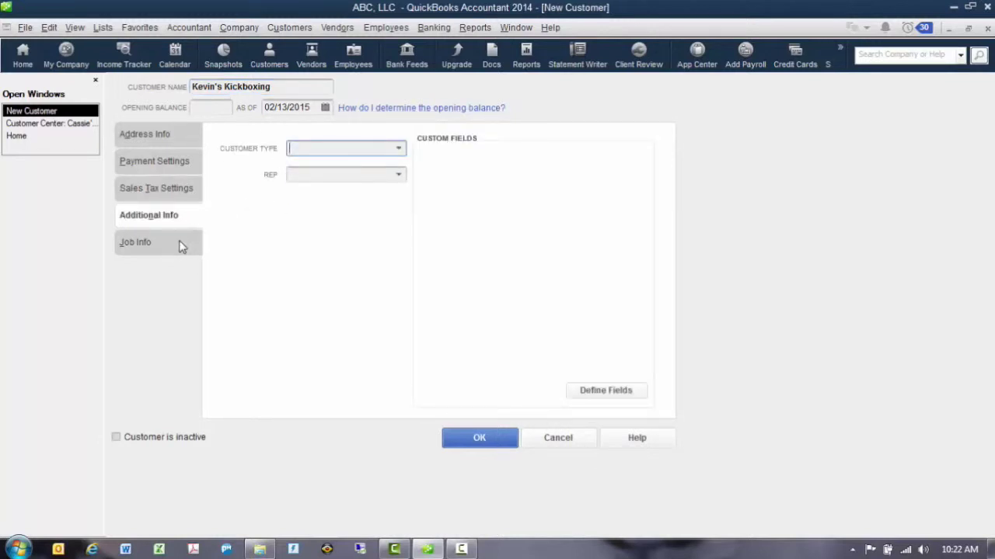
click(179, 244)
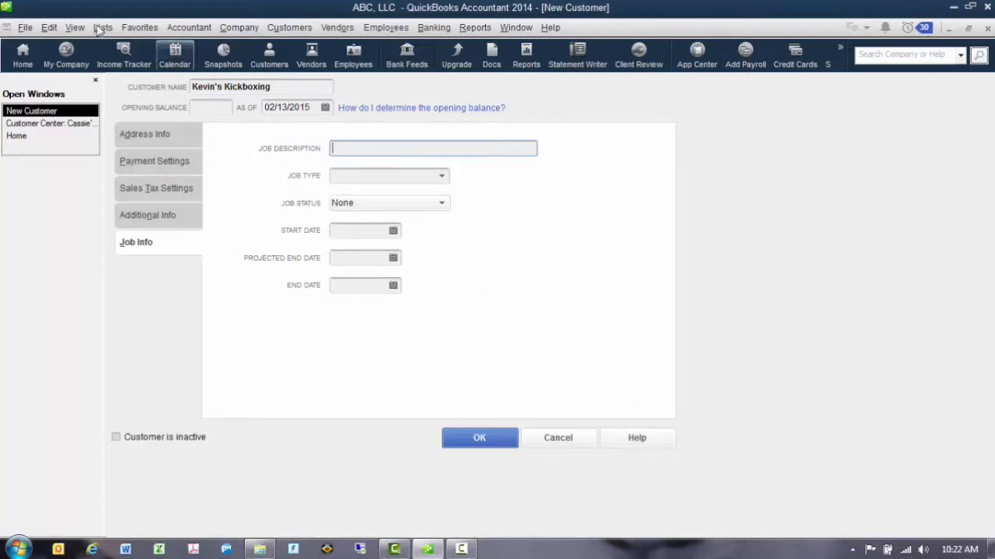
click(190, 144)
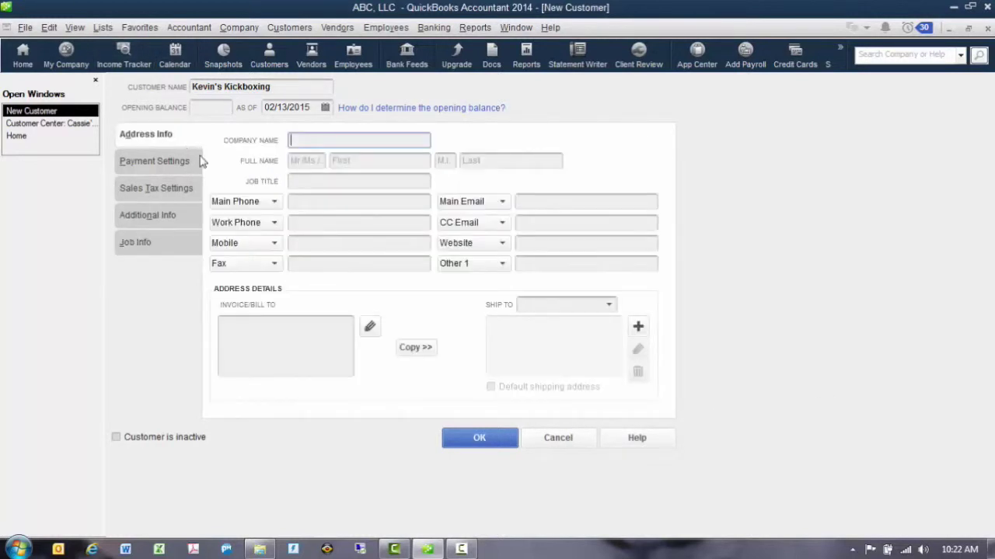
click(491, 446)
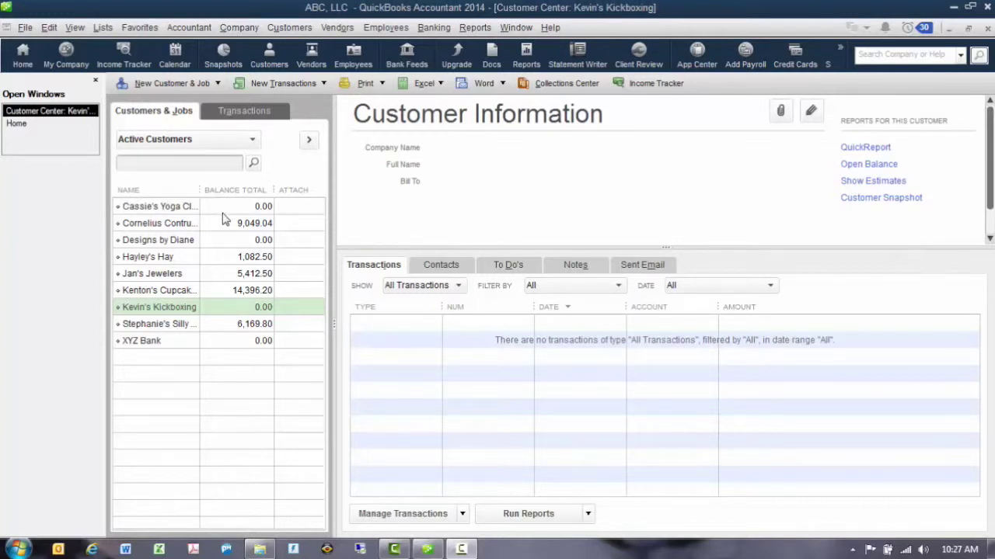
Step: Open the Kevin's Kickboxing customer record for editing, review its address information and close it
click(162, 311)
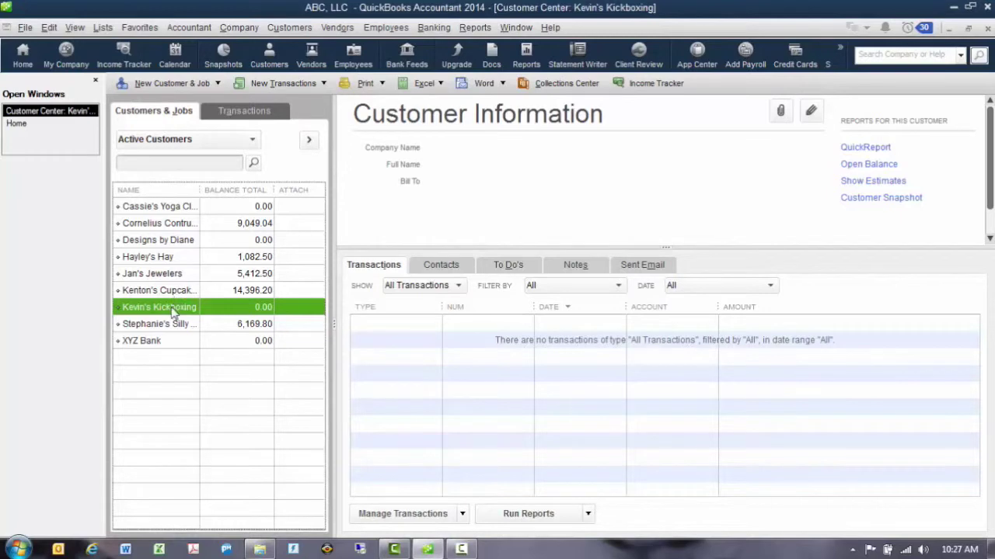
right_click(174, 311)
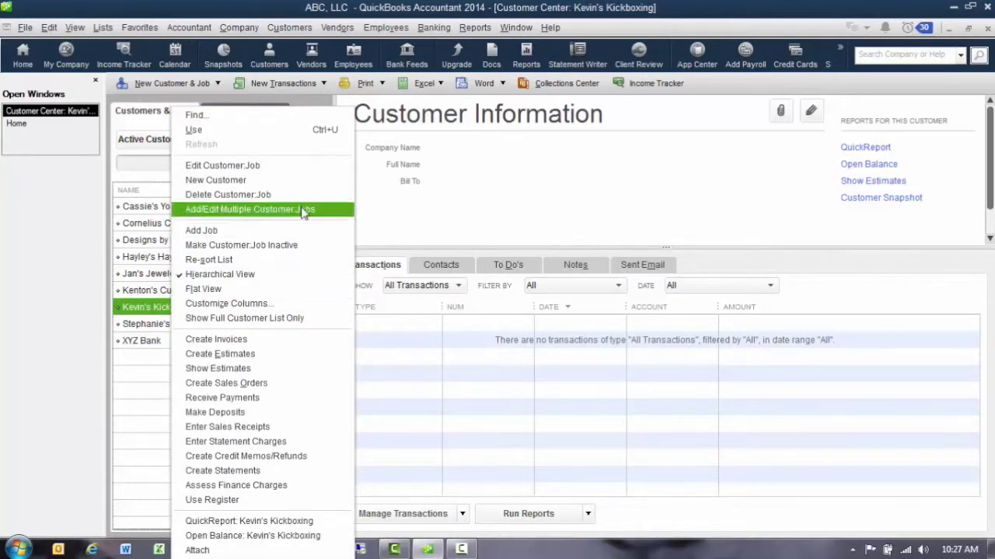
click(305, 166)
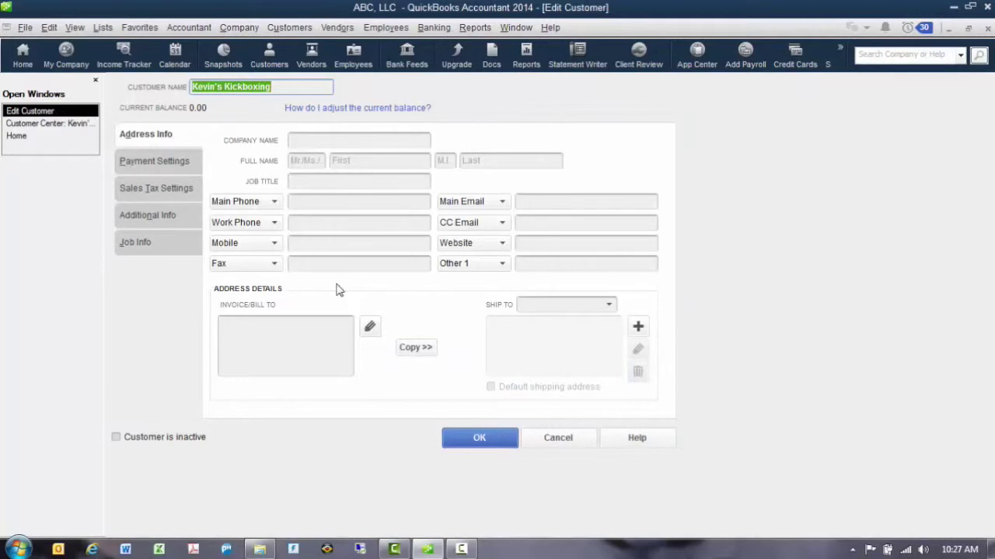
click(480, 442)
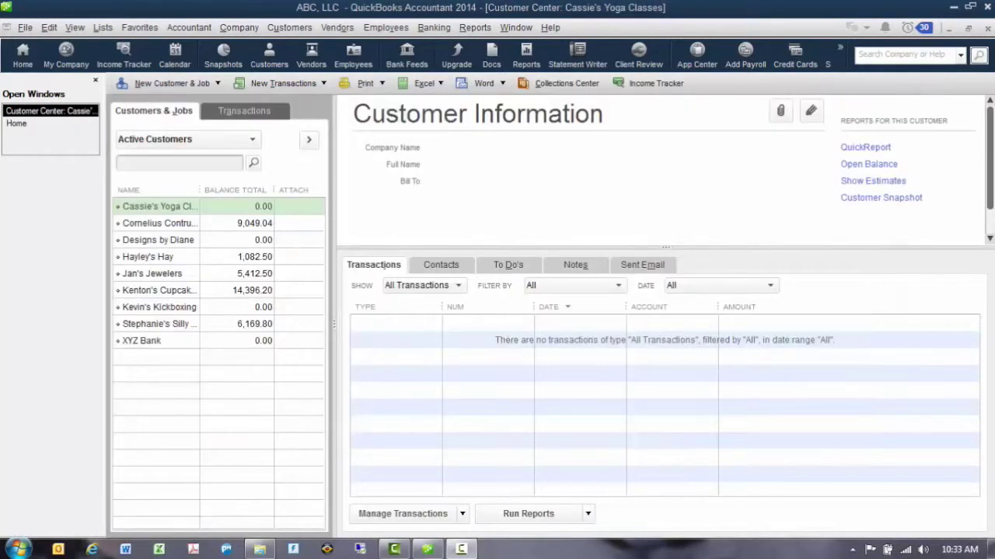
Step: Open the company preferences for sales tax
click(48, 28)
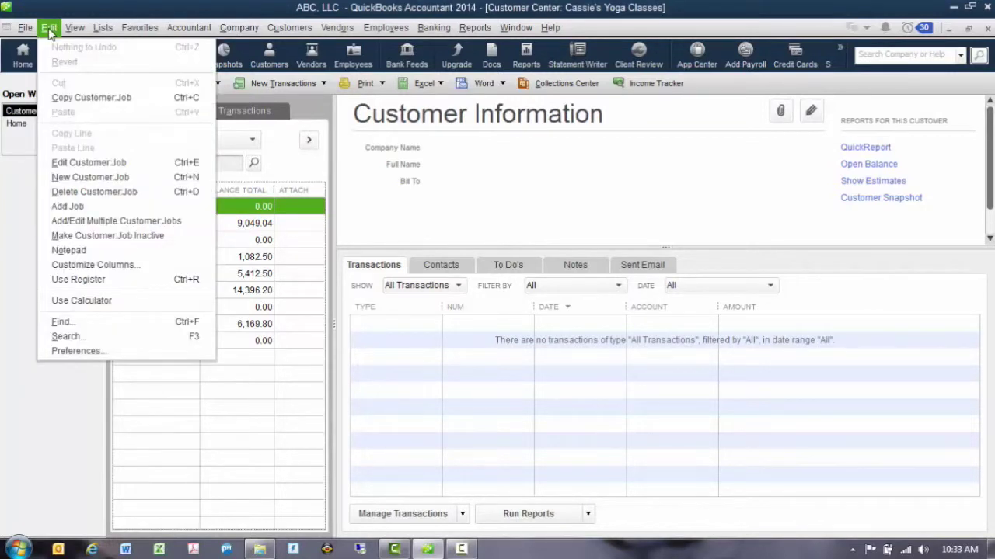
click(121, 352)
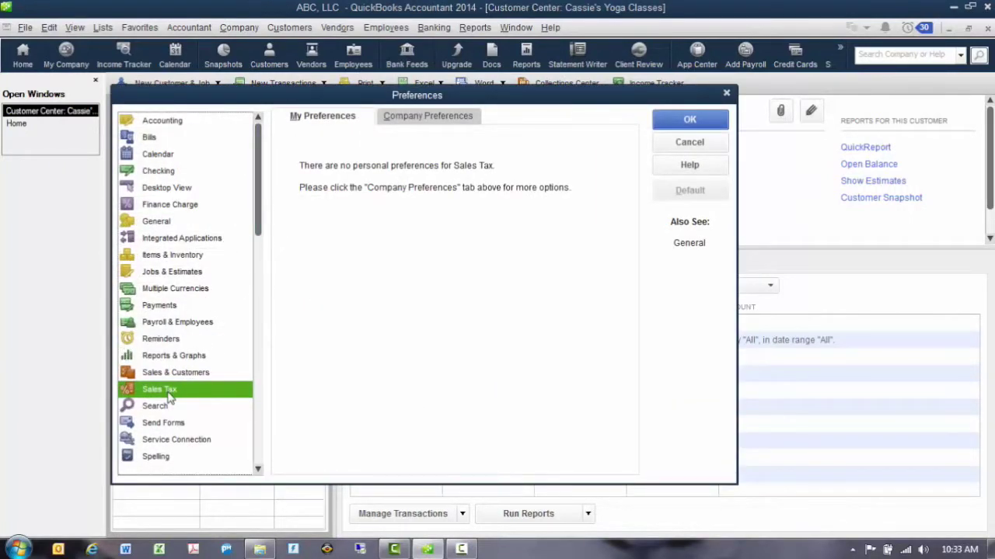
click(459, 124)
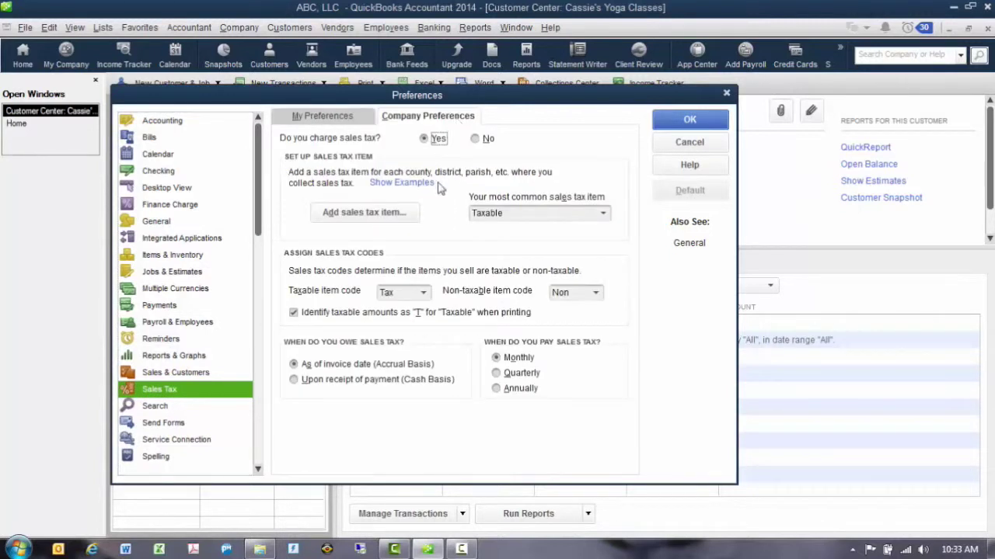
Step: Start a new item of type Sales Tax Item named Sales Tax with a tax rate of 8.25%
click(394, 214)
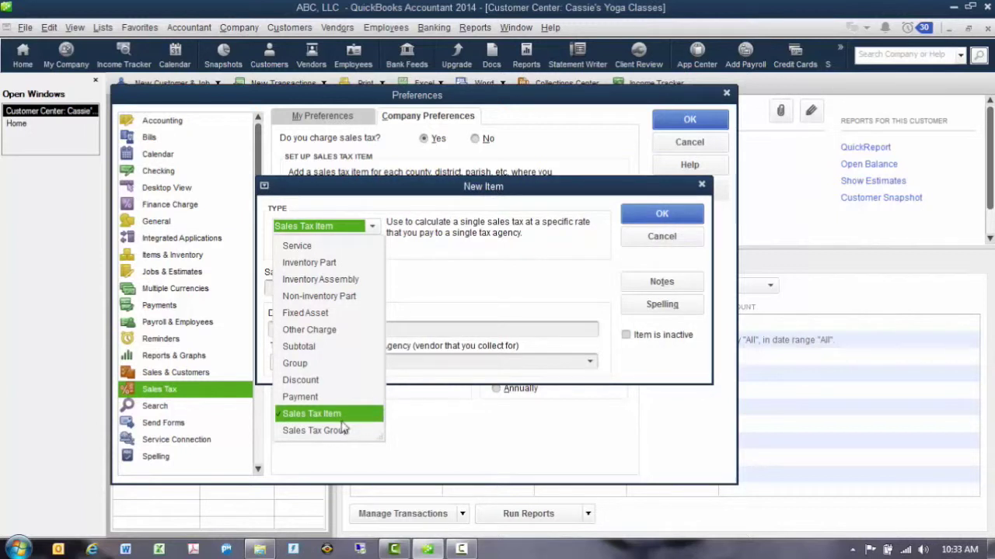
click(347, 419)
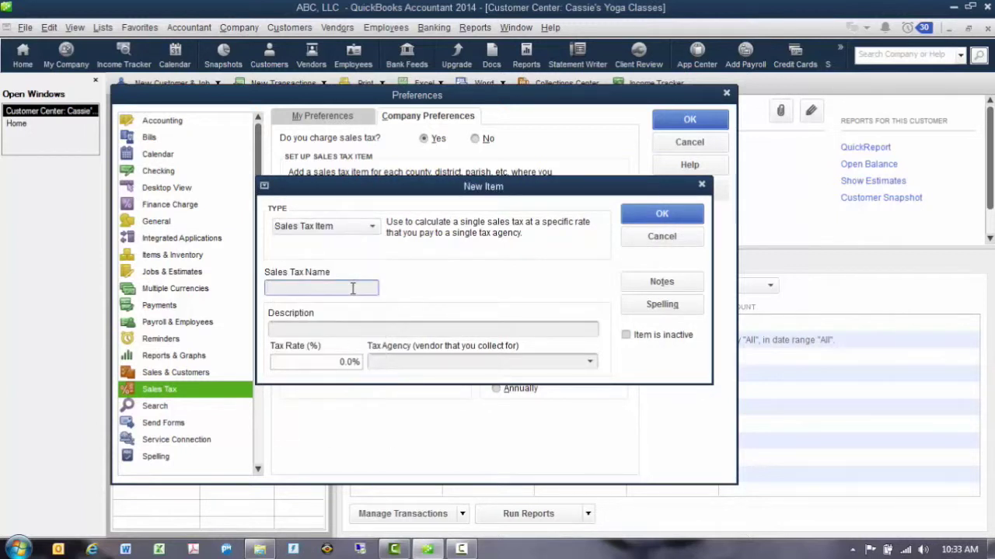
text(Sales)
key(BackSpace)
text(s Tax)
click(283, 368)
text(8.25)
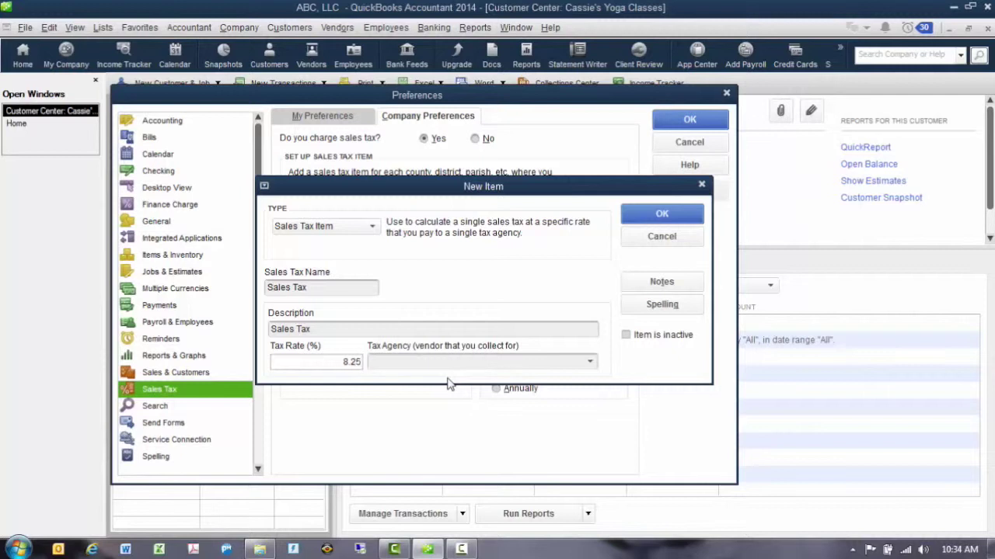
Step: Choose TX Comptroller as the tax agency, then discard the new sales tax item and close the preferences
click(590, 365)
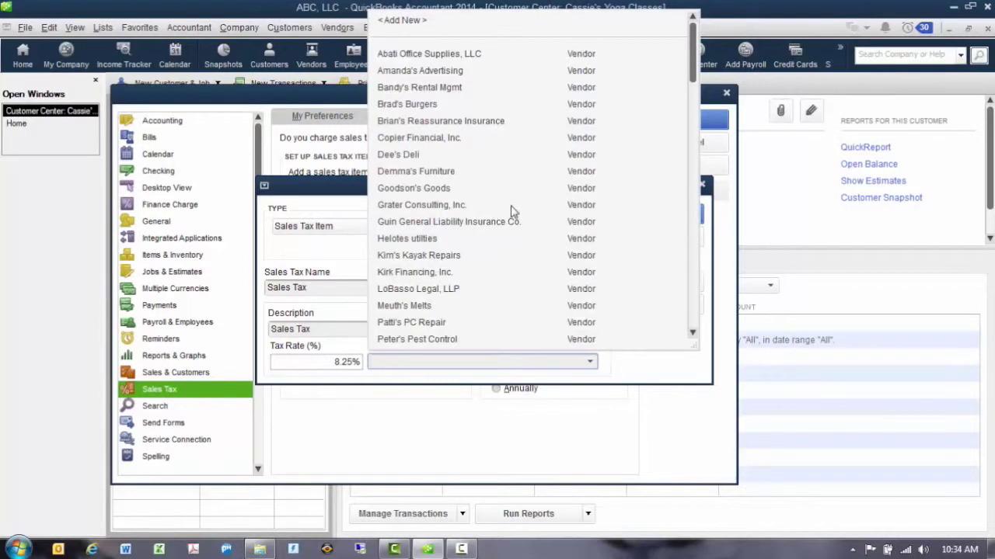
text(S)
key(BackSpace)
text(TX Comptroller)
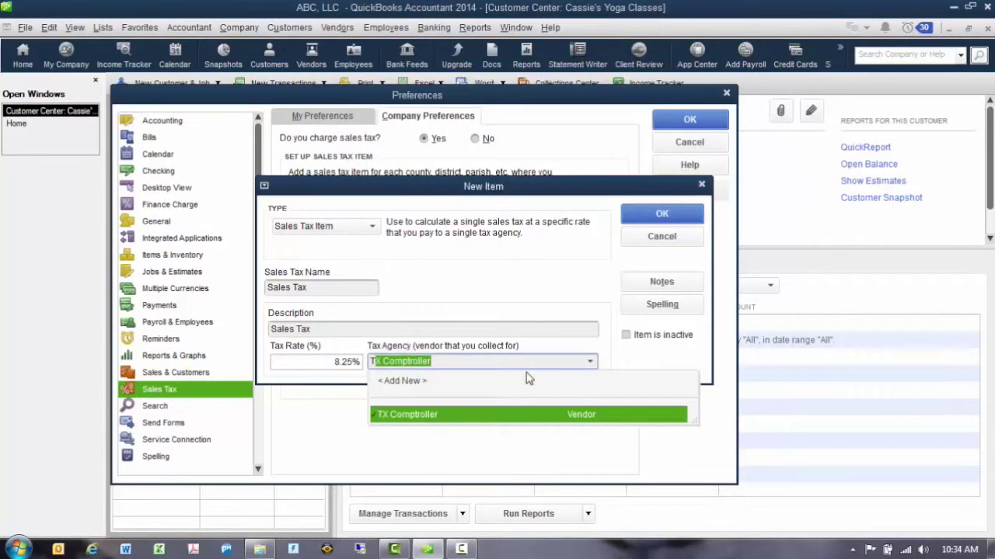
click(482, 416)
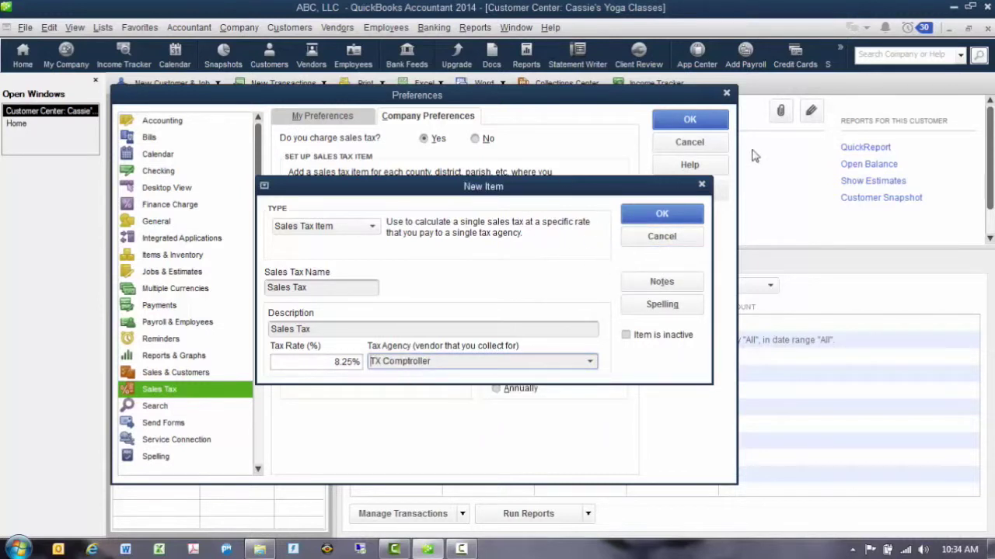
click(663, 239)
click(728, 94)
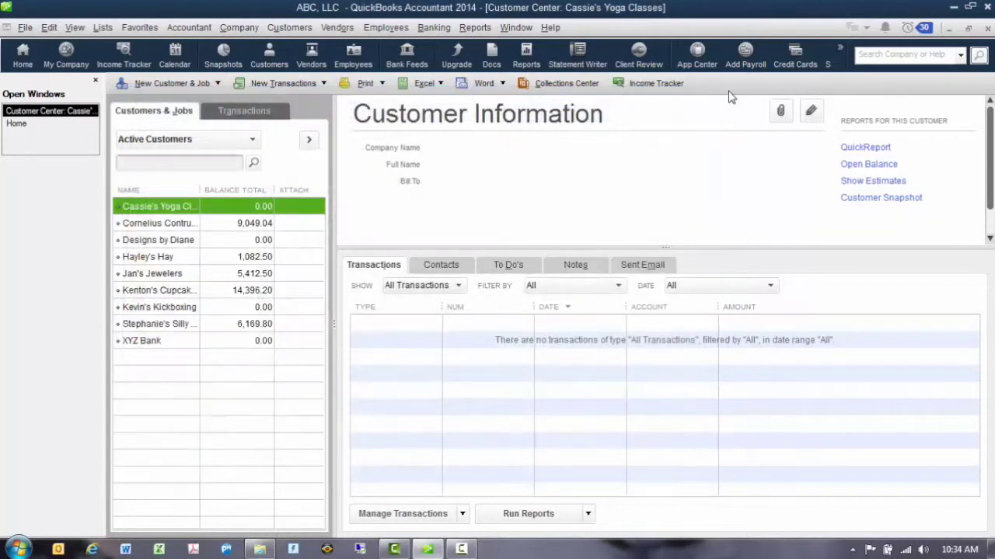
Step: Open the Taxable sales tax item from the Item List for editing, check its tax rate and close it
click(104, 28)
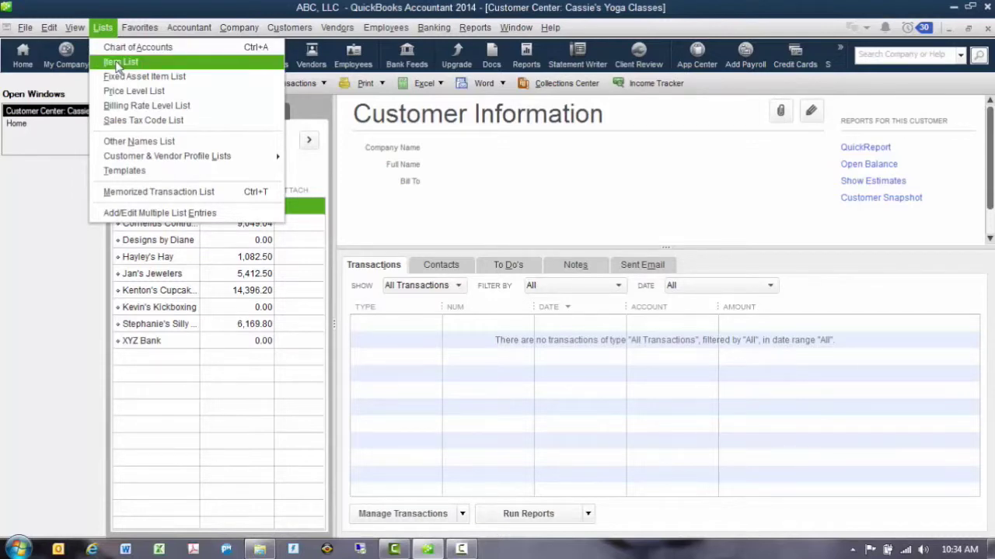
click(120, 62)
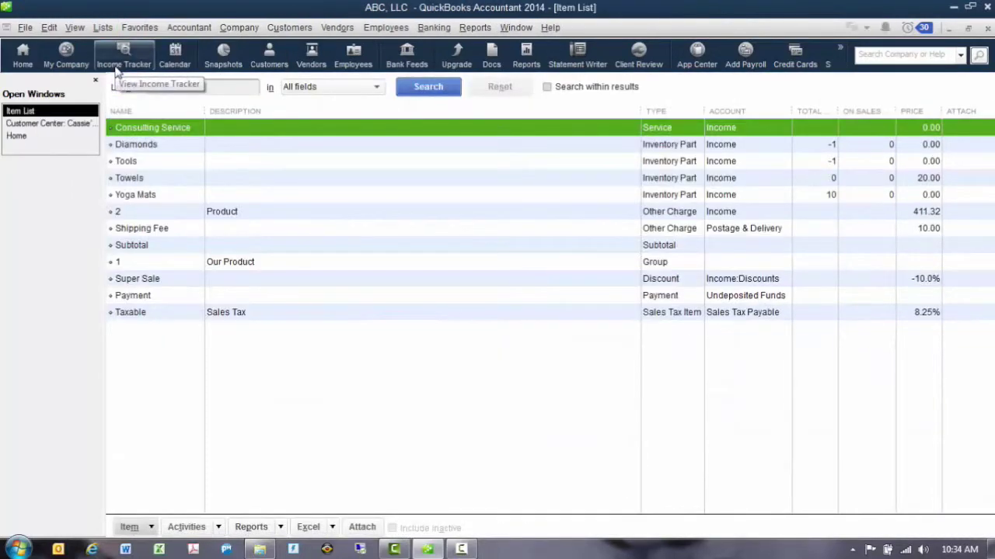
click(300, 318)
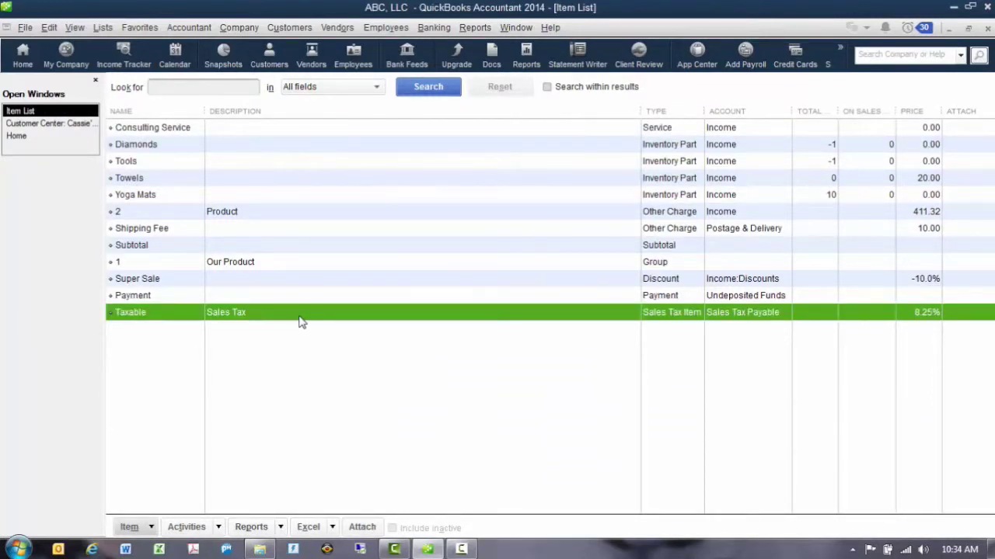
right_click(301, 322)
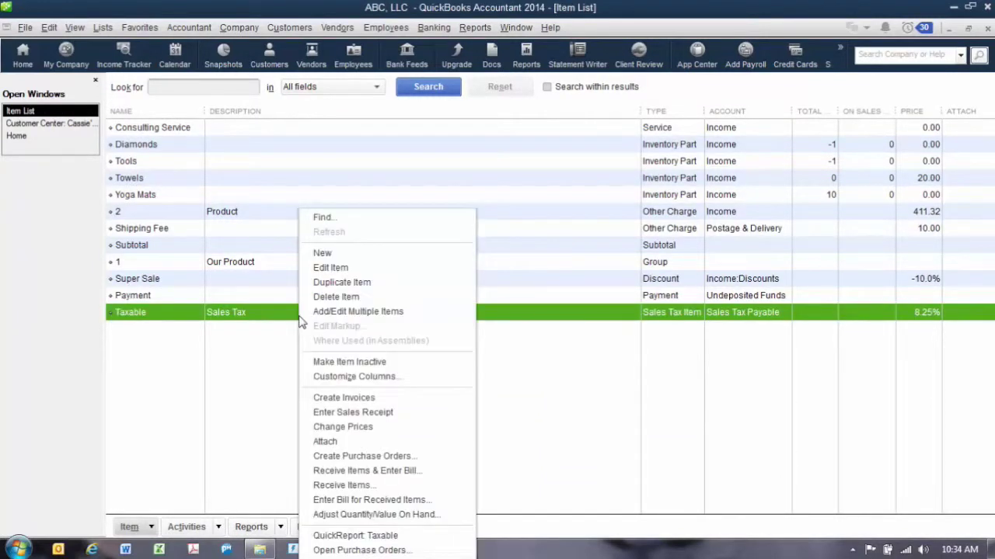
click(326, 269)
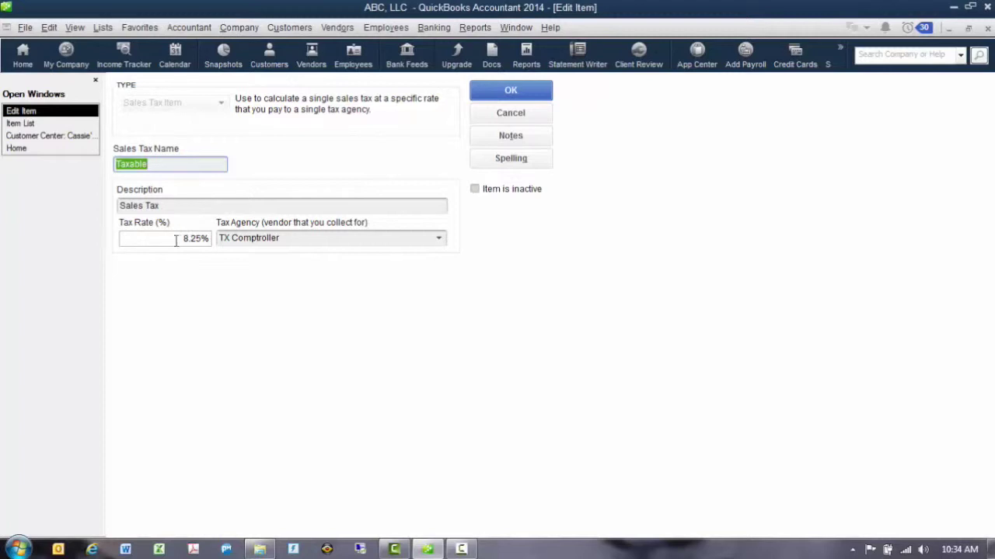
click(178, 239)
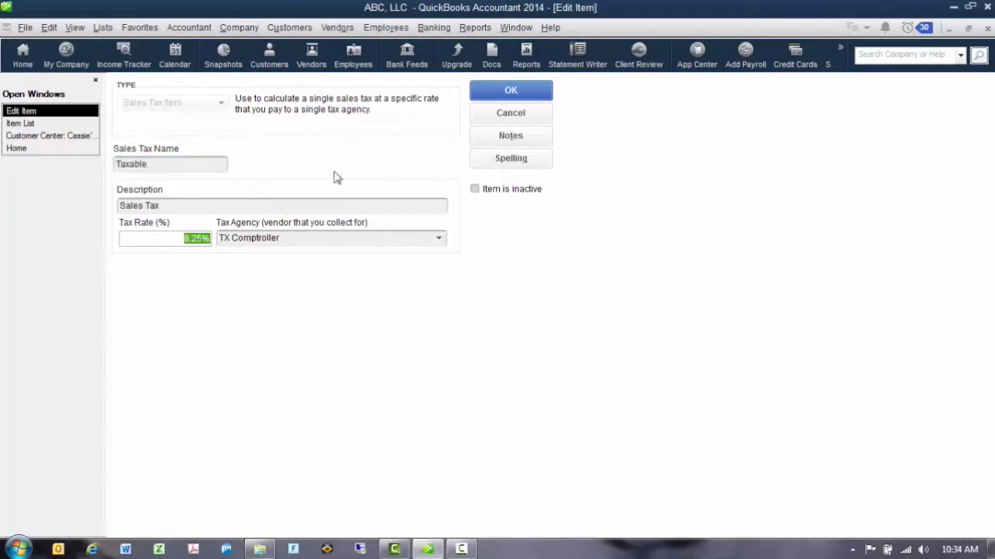
click(515, 96)
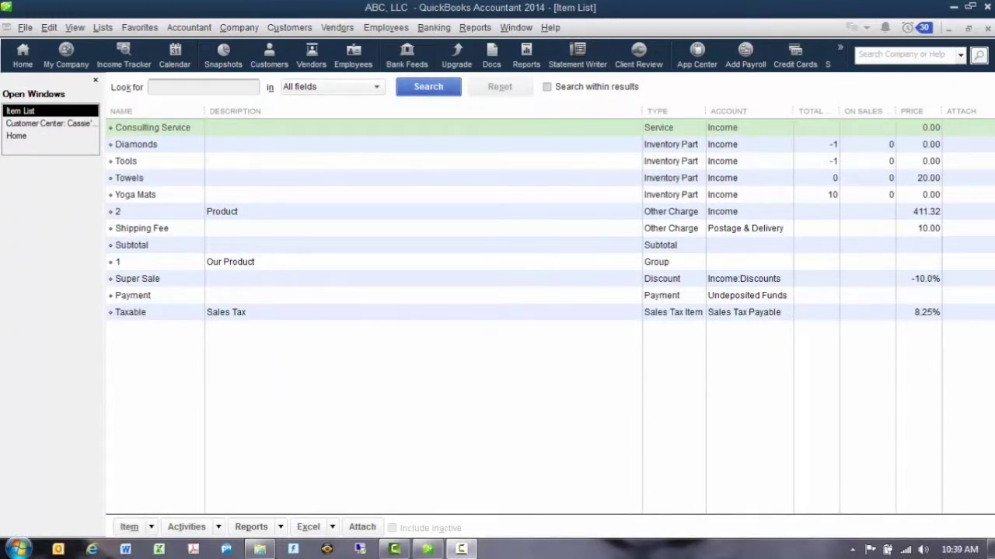
Step: Close the Item List and Customer Center, and start an invoice for Kevin's Kickboxing dated 01/05/2014
click(987, 28)
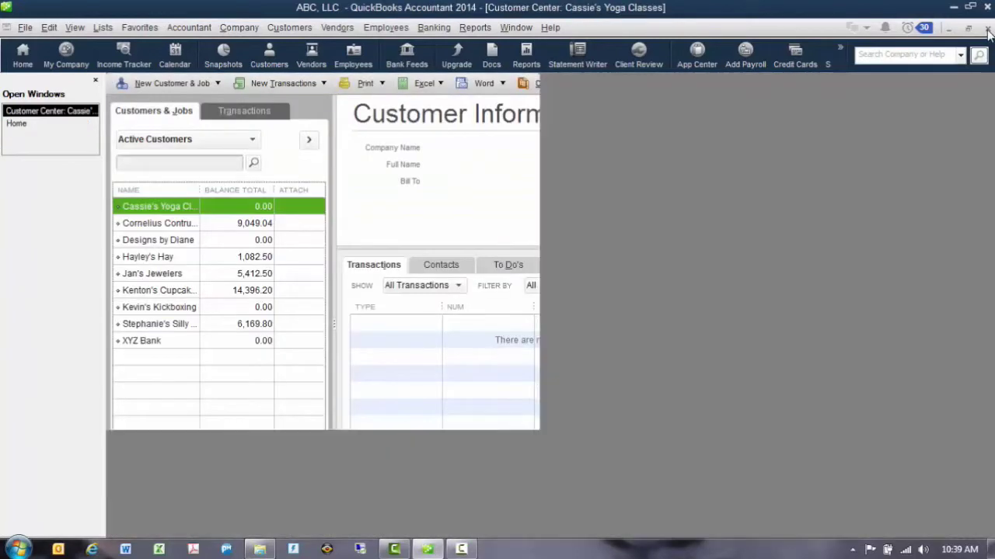
click(987, 28)
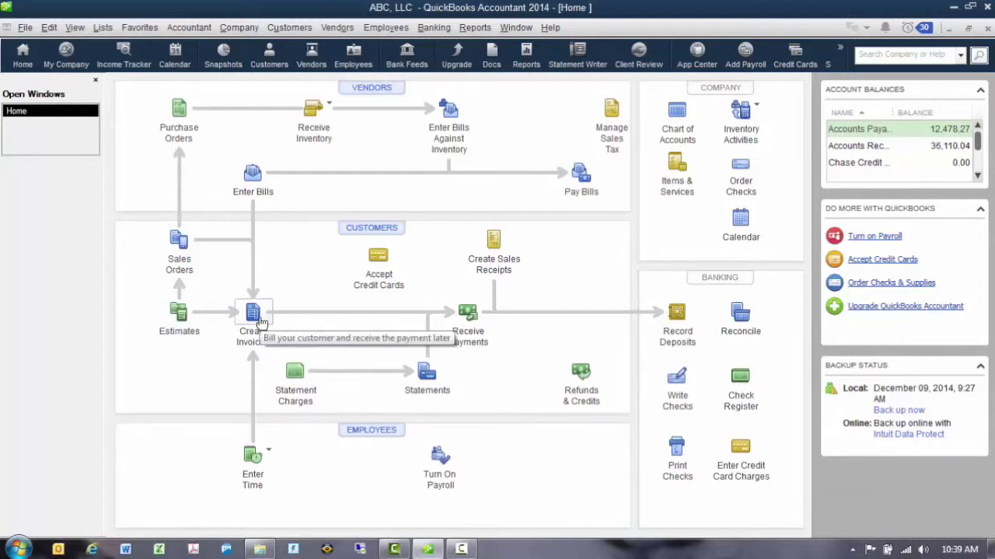
click(294, 28)
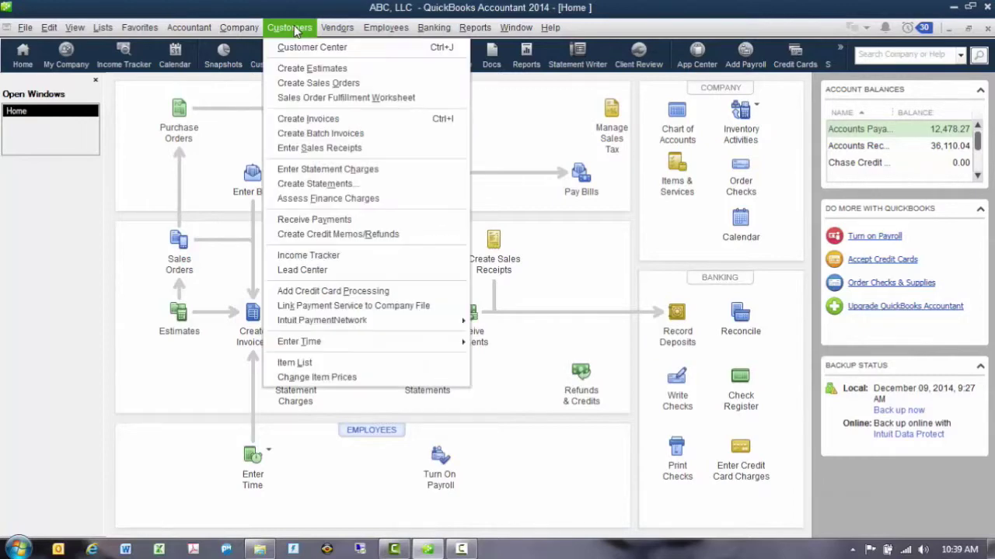
click(311, 121)
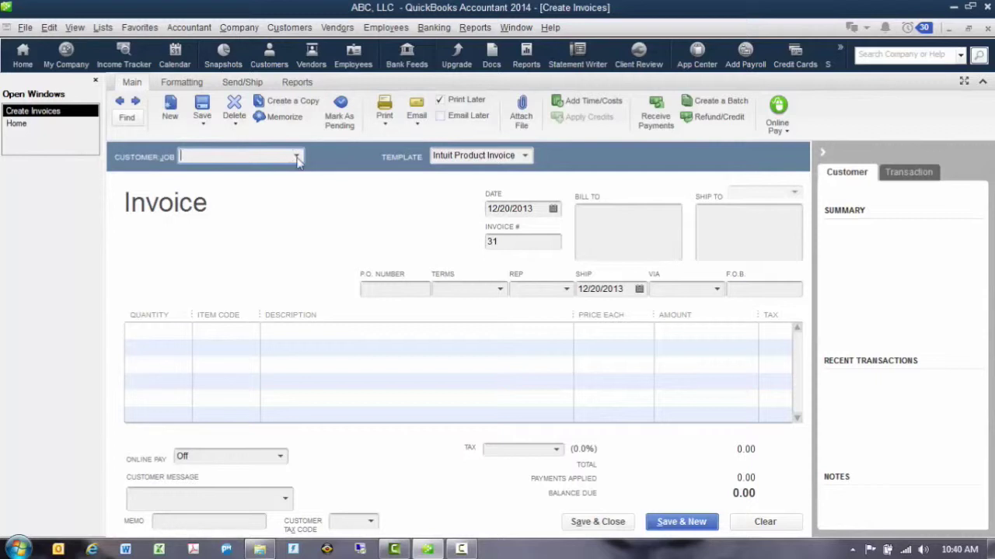
text(Kevin's Kickboxing)
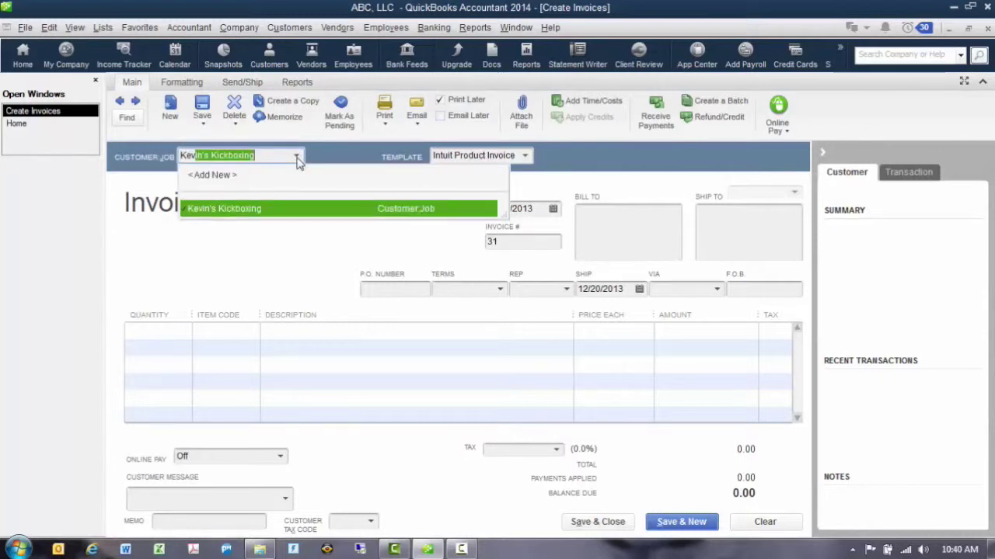
key(Tab)
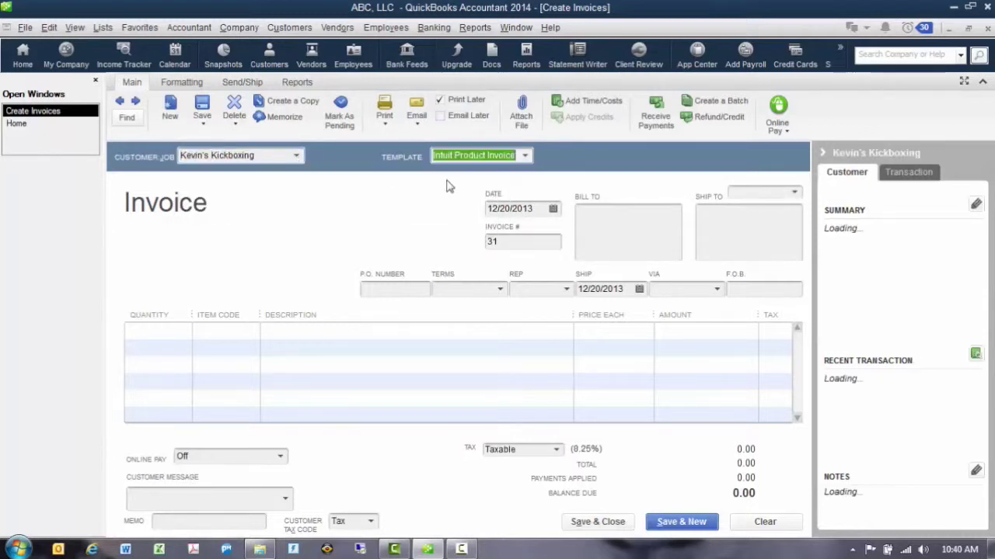
key(Tab)
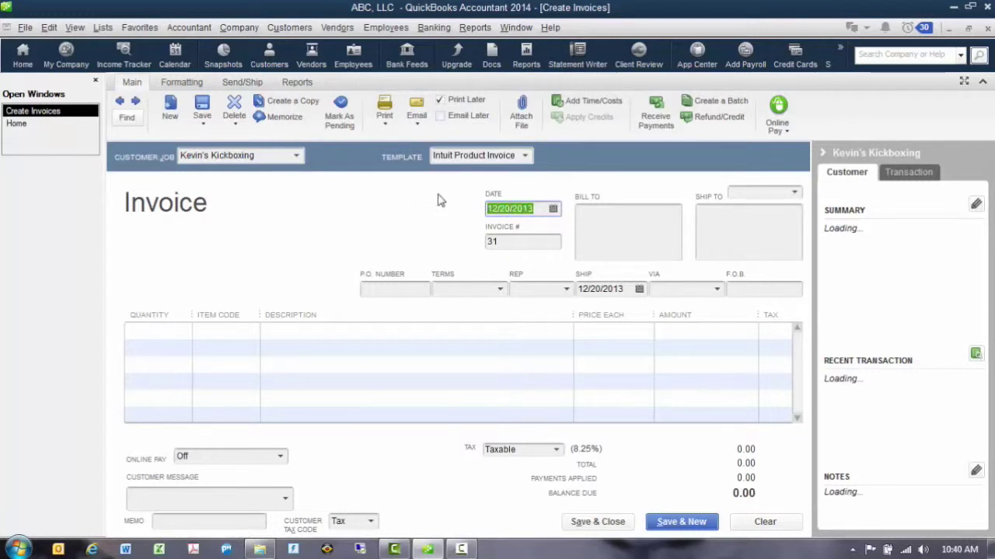
text(1/5/14)
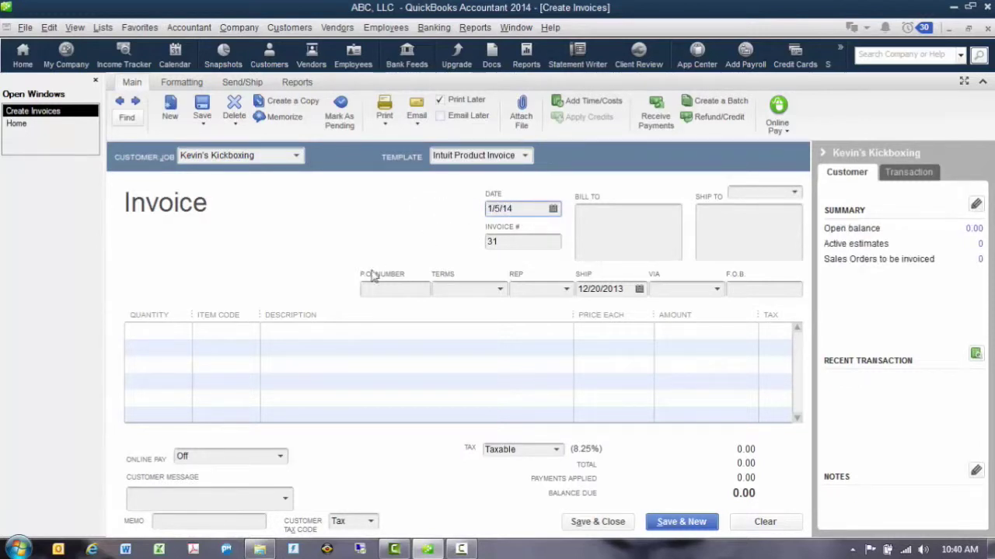
click(390, 288)
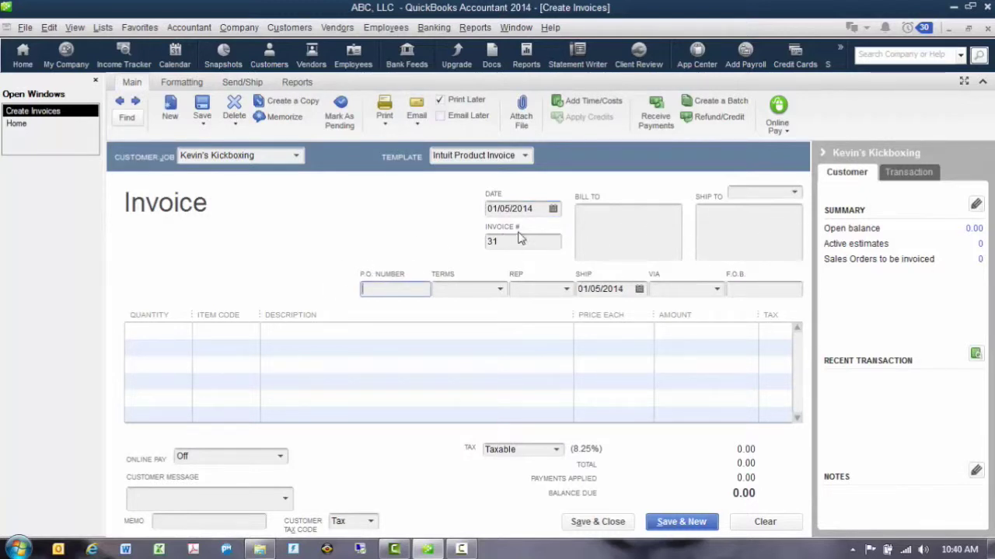
Step: Bill a quantity of 1 Consulting Service at 2,000.00 on the invoice, then save and close it
click(158, 327)
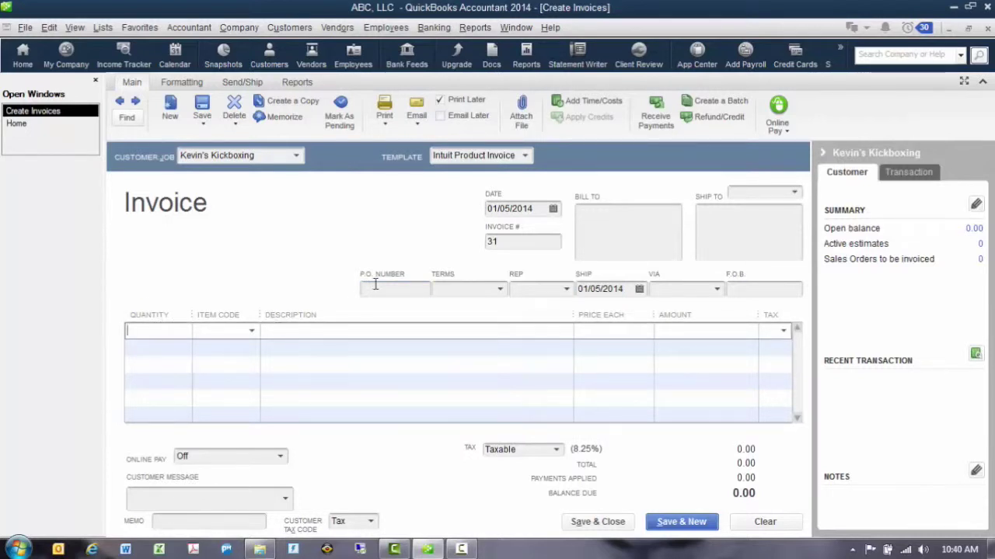
key(Tab)
text(C)
key(Tab)
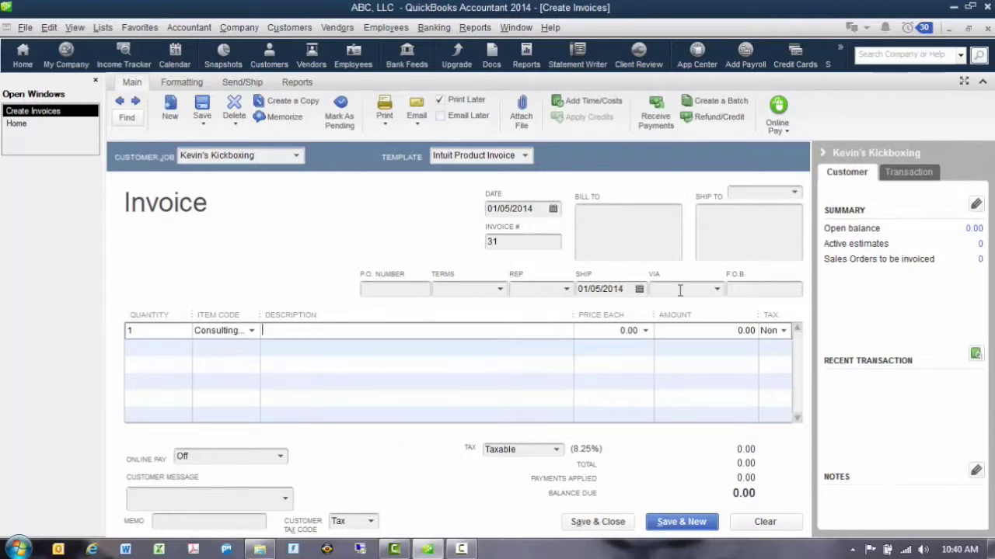
click(628, 330)
text(2,0)
text(000)
key(Tab)
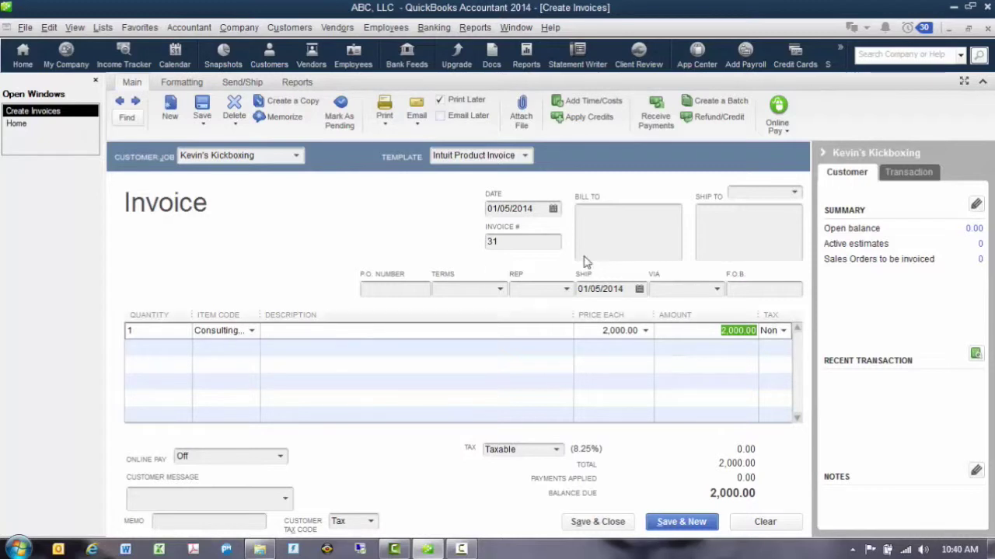
click(611, 529)
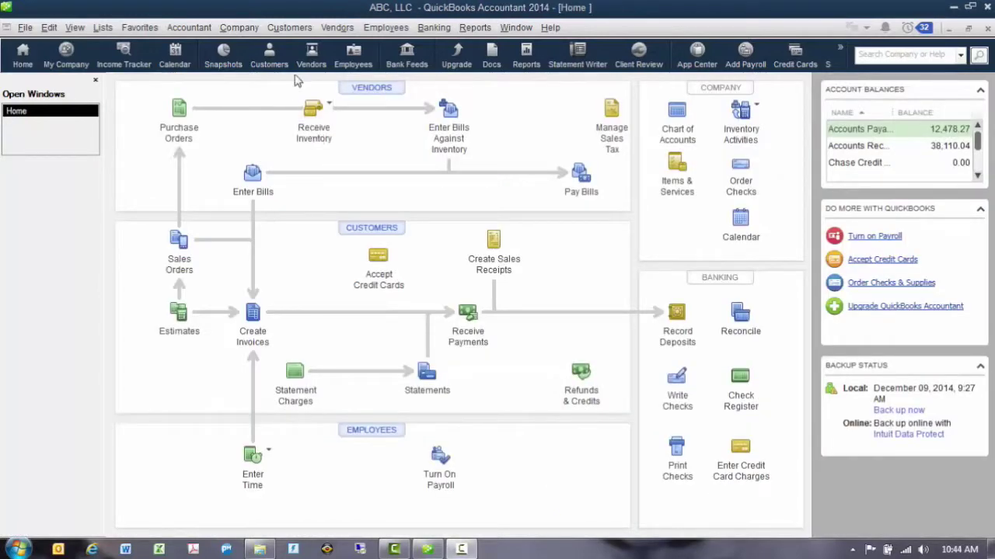
Step: Start another new invoice for the customer Designs by Diane
click(300, 29)
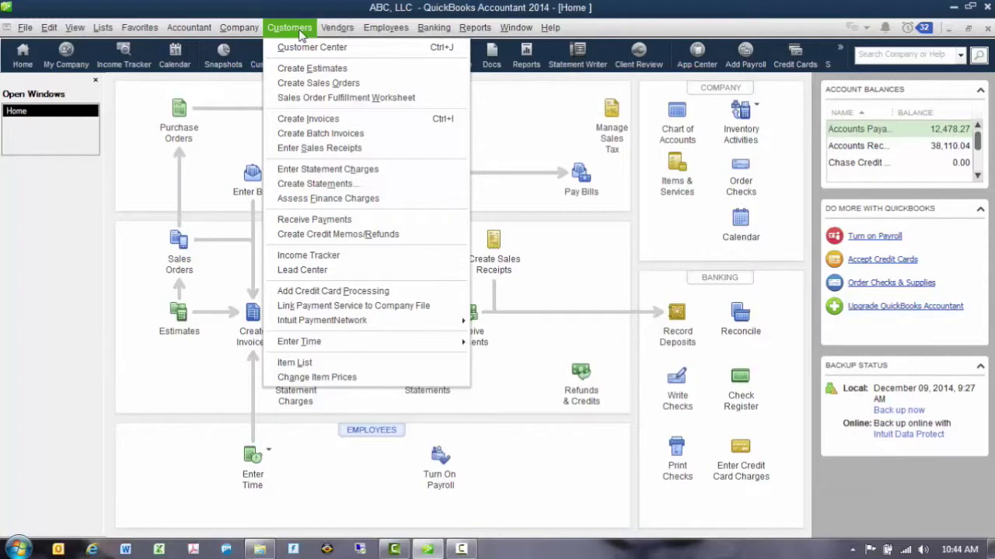
click(318, 119)
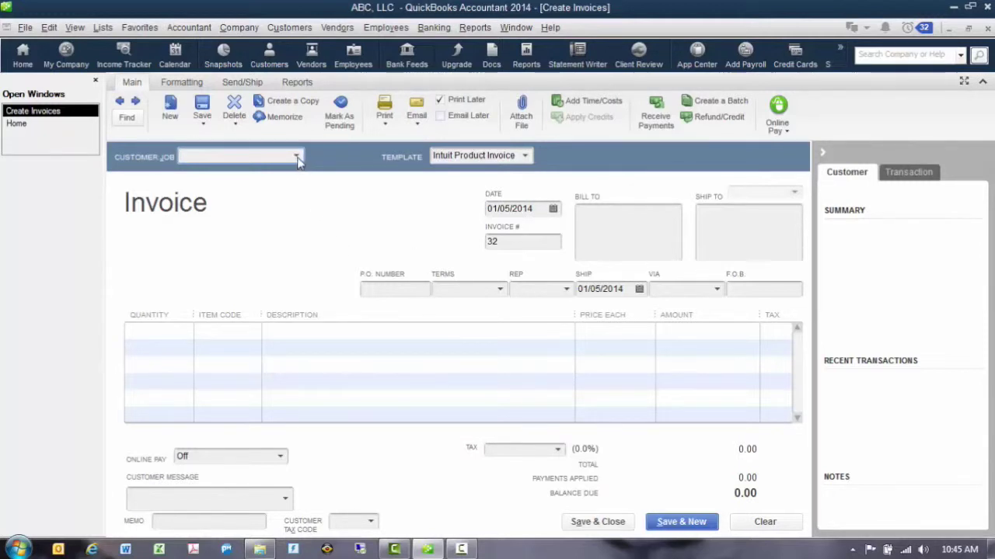
click(298, 157)
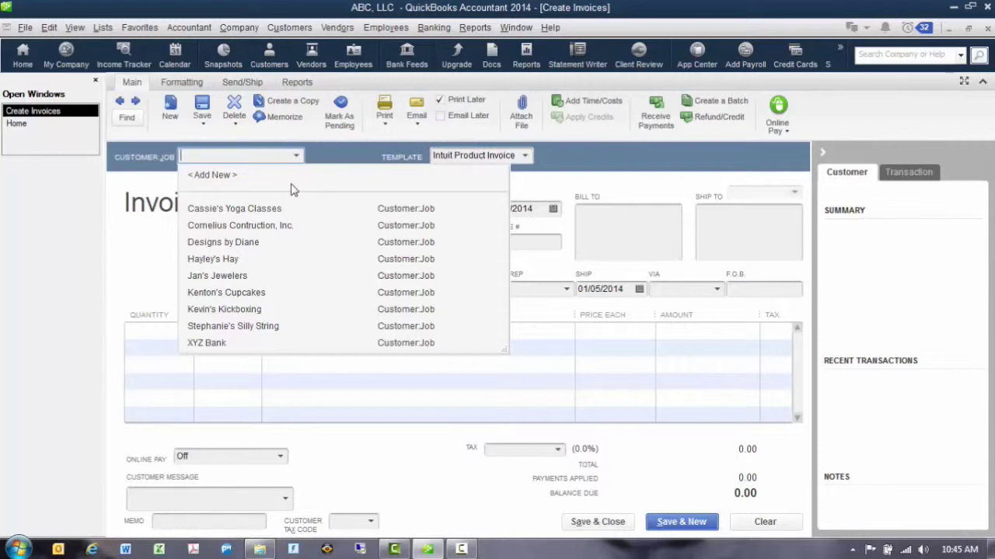
click(233, 242)
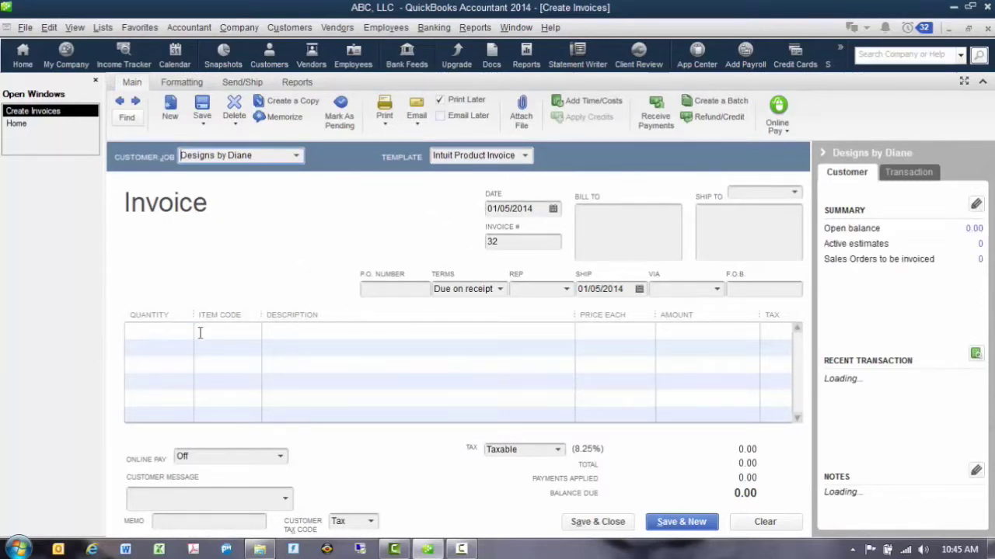
Step: Add a new Service item named Remodeling Service, posted to the Income account, on the invoice's first line
click(252, 332)
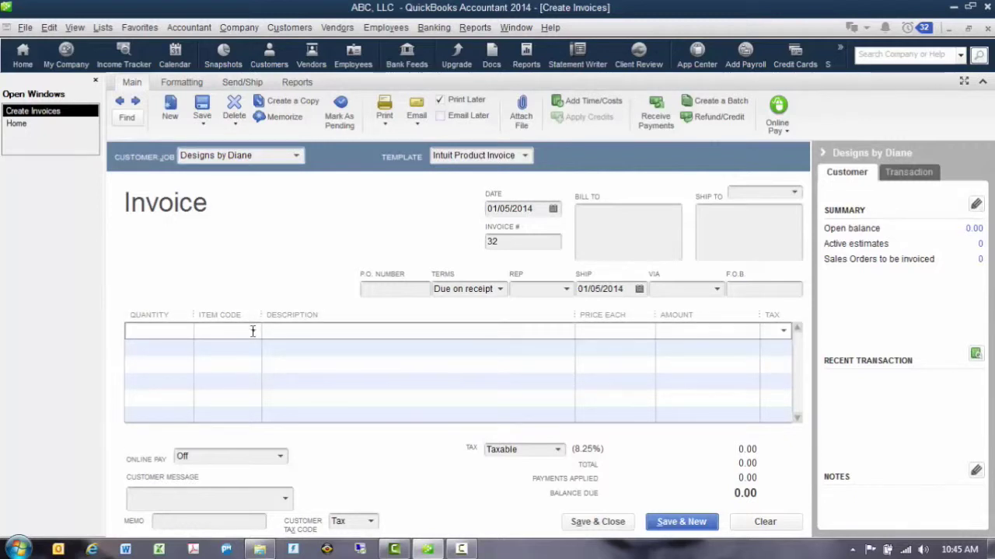
click(253, 331)
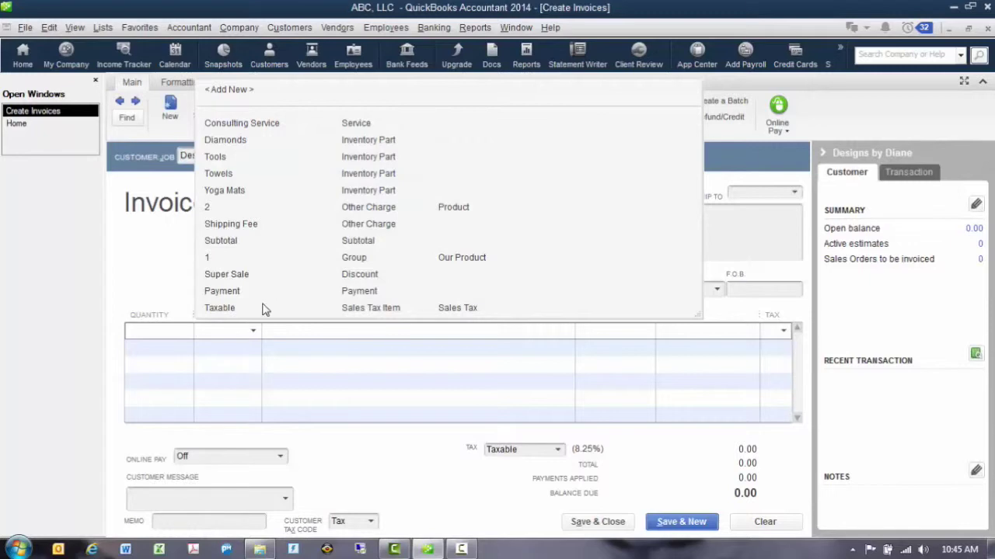
click(255, 90)
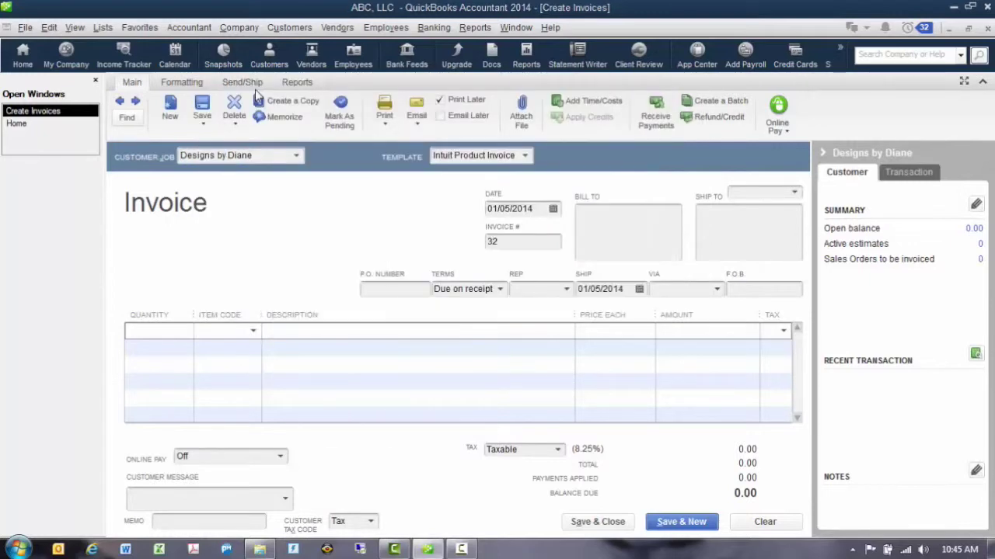
click(334, 249)
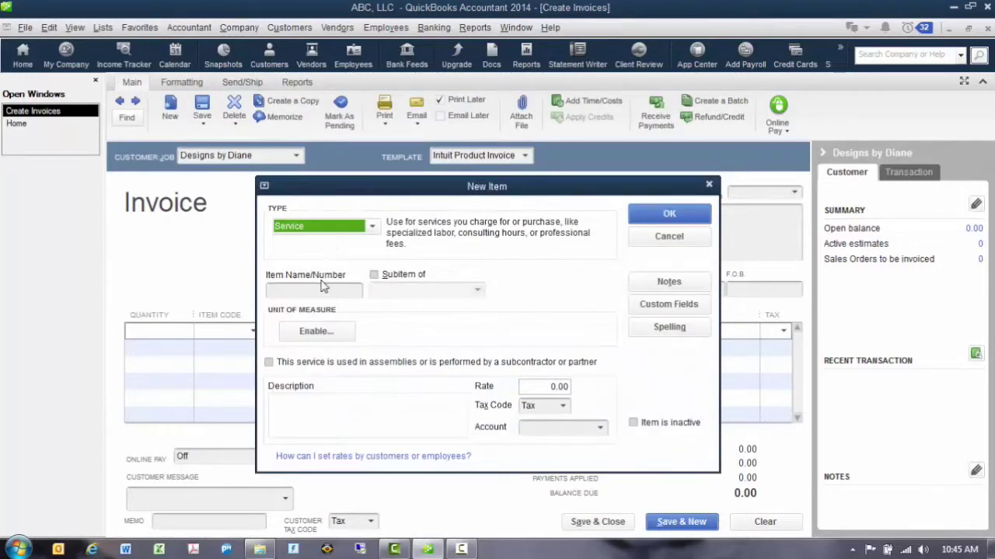
click(324, 290)
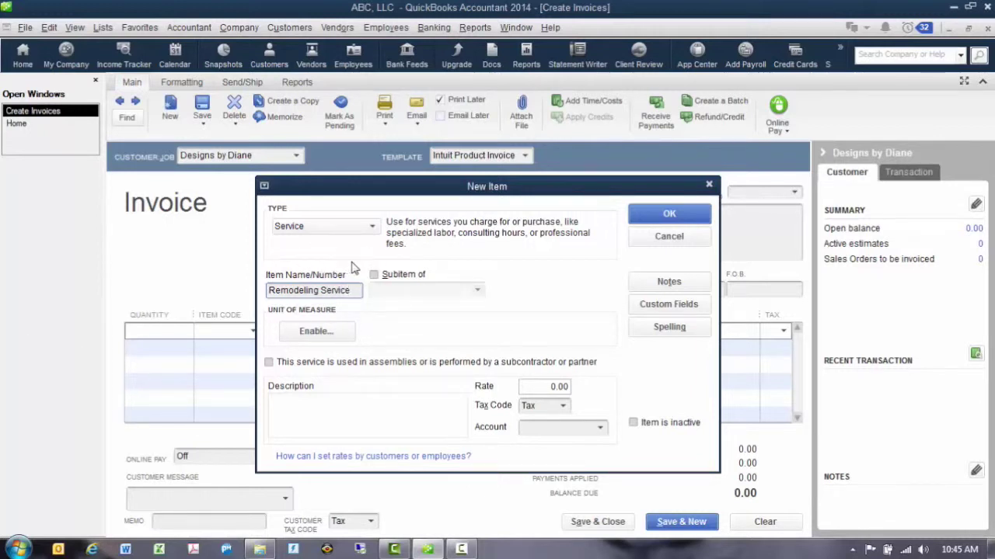
click(601, 430)
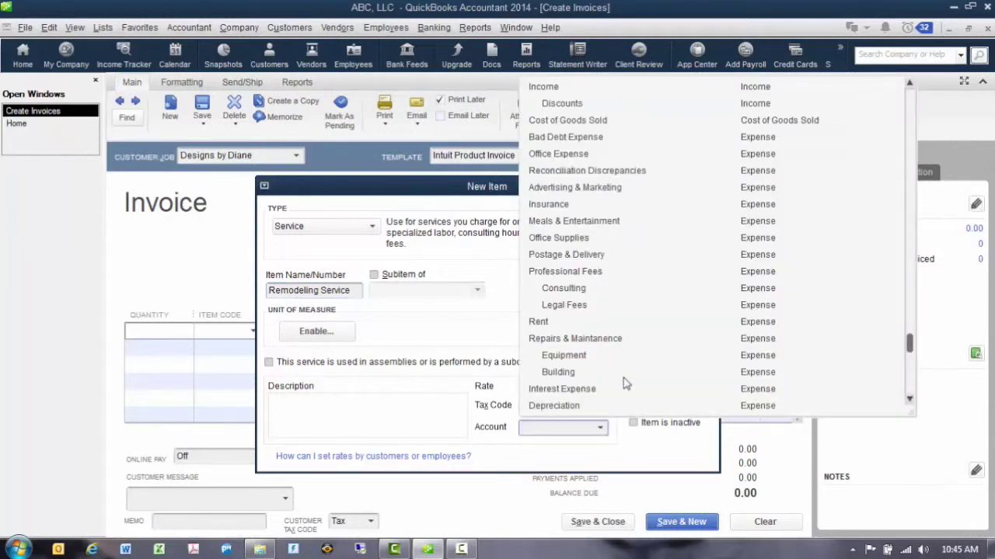
click(571, 90)
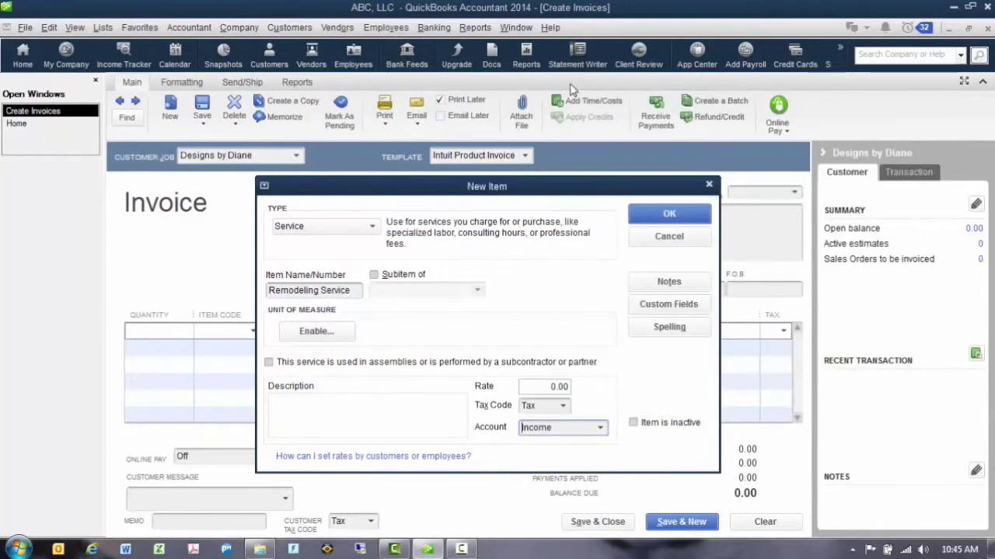
click(673, 217)
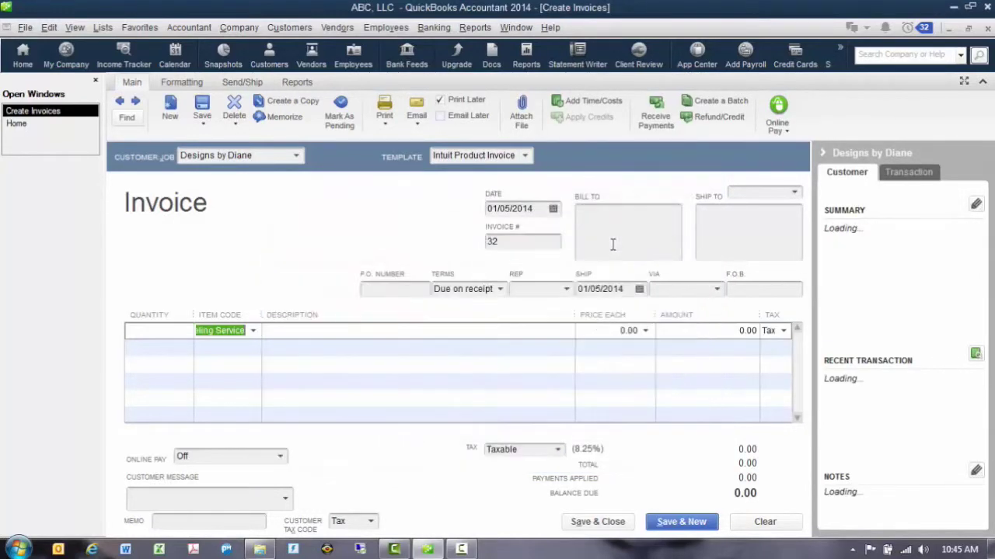
Step: Set the remodeling line's price to 1,000 and its description to kitchen, then save and close the invoice, accepting its past date
click(606, 330)
text(1)
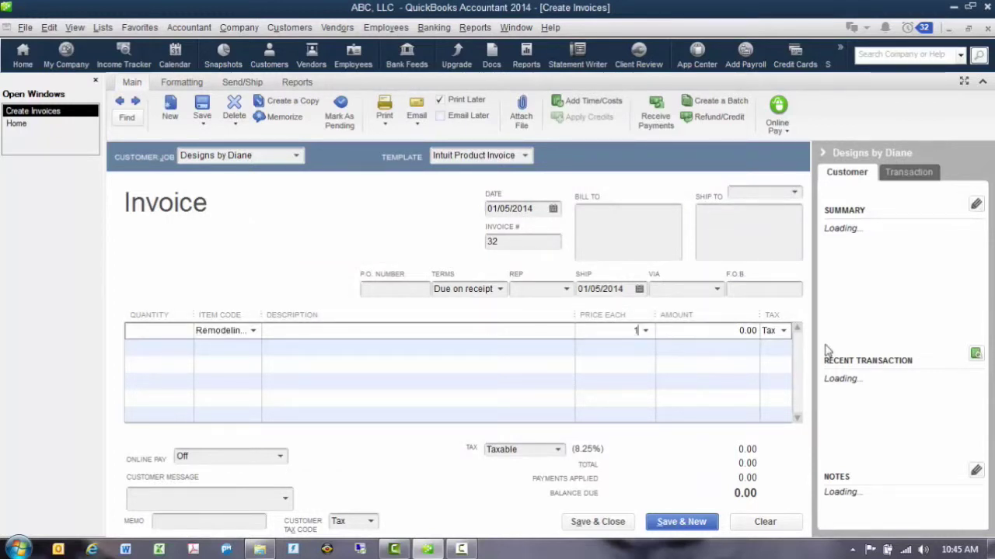
text(000)
key(Tab)
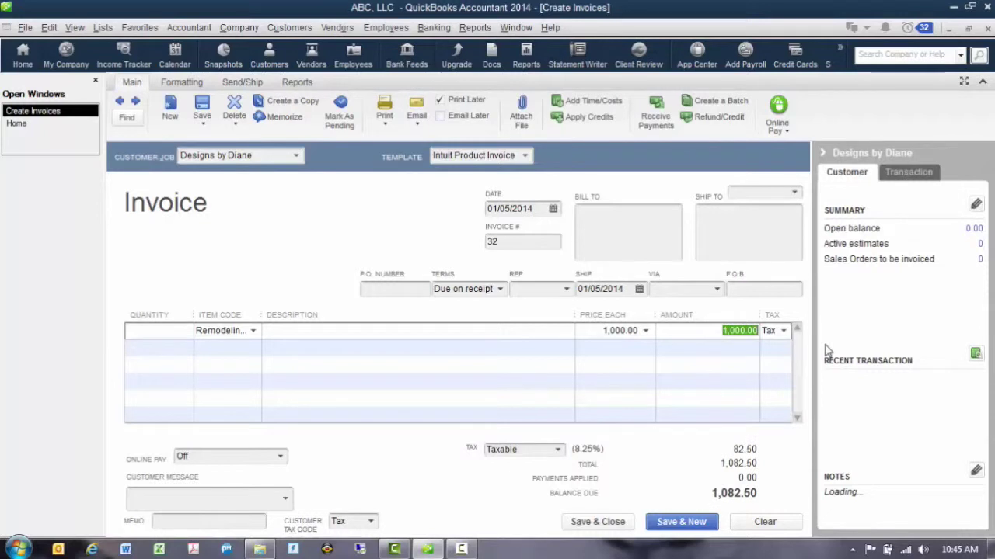
click(426, 333)
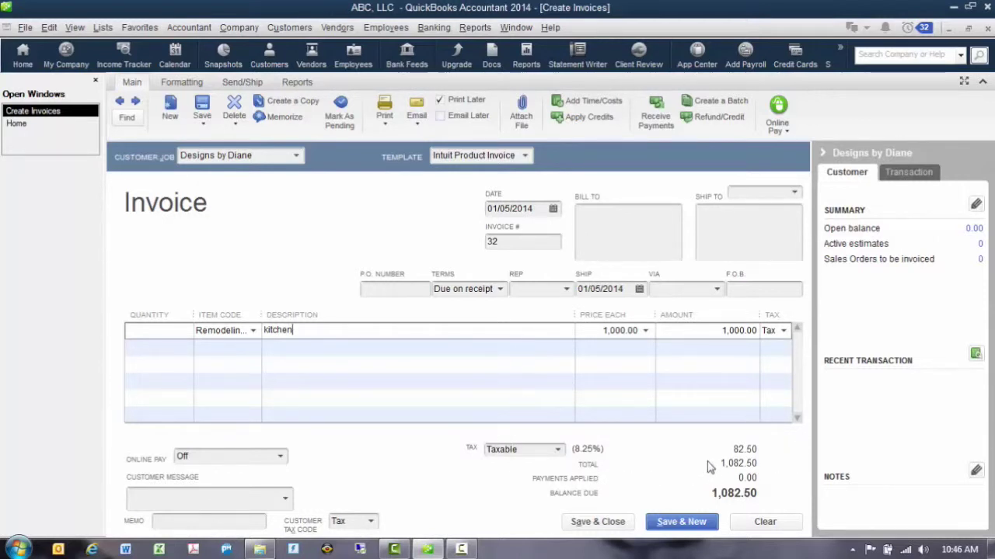
click(612, 525)
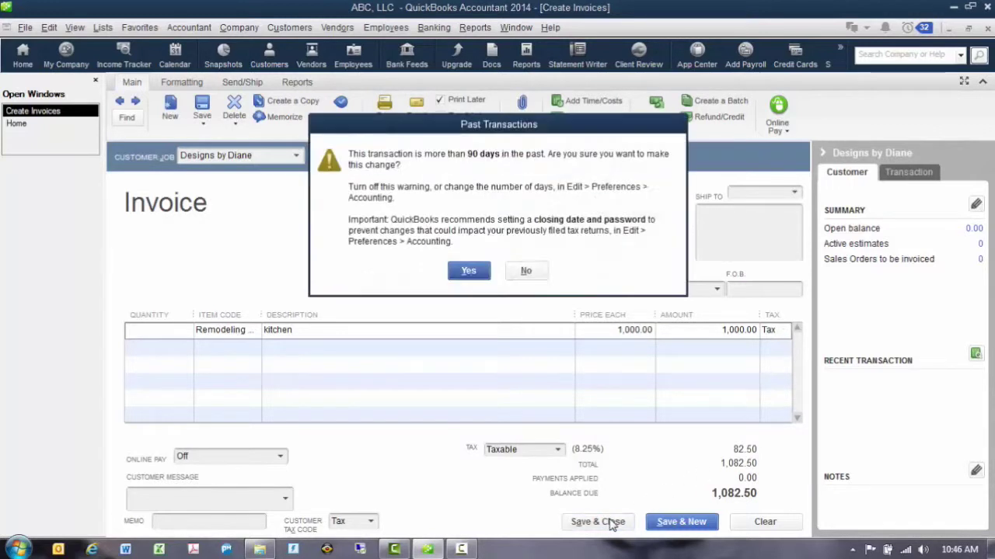
click(470, 271)
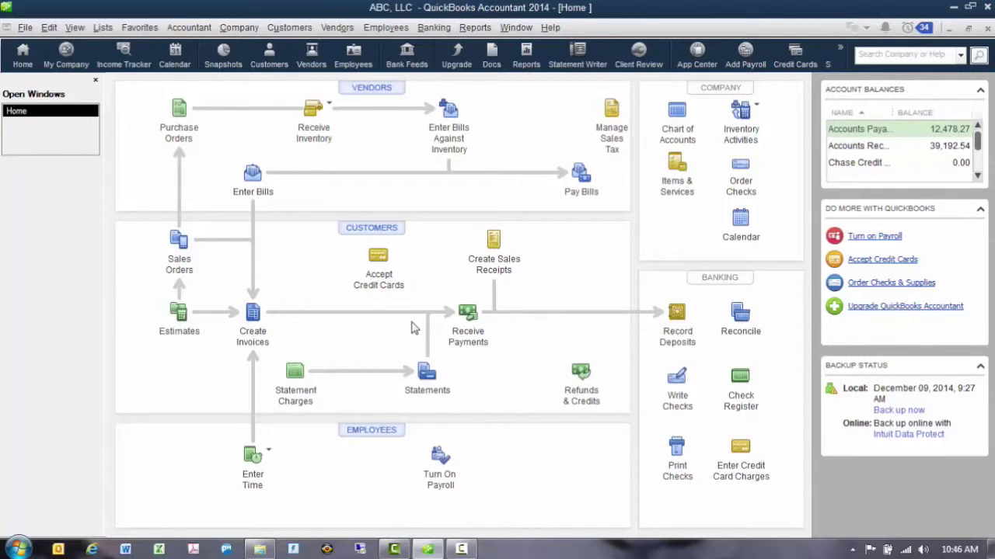
Step: Start a customer payment received from Kevin's Kickboxing and set its amount to 2,000.00
click(286, 28)
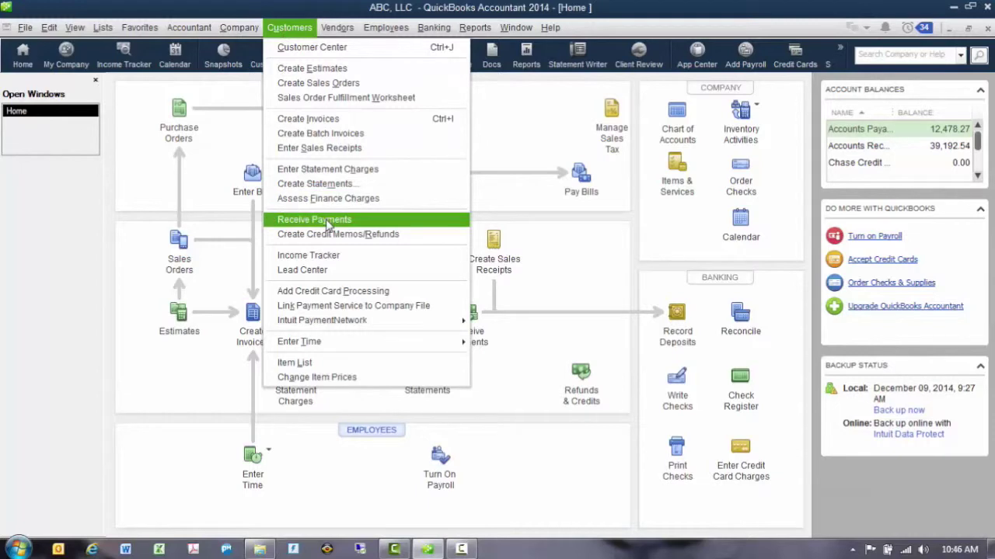
click(327, 221)
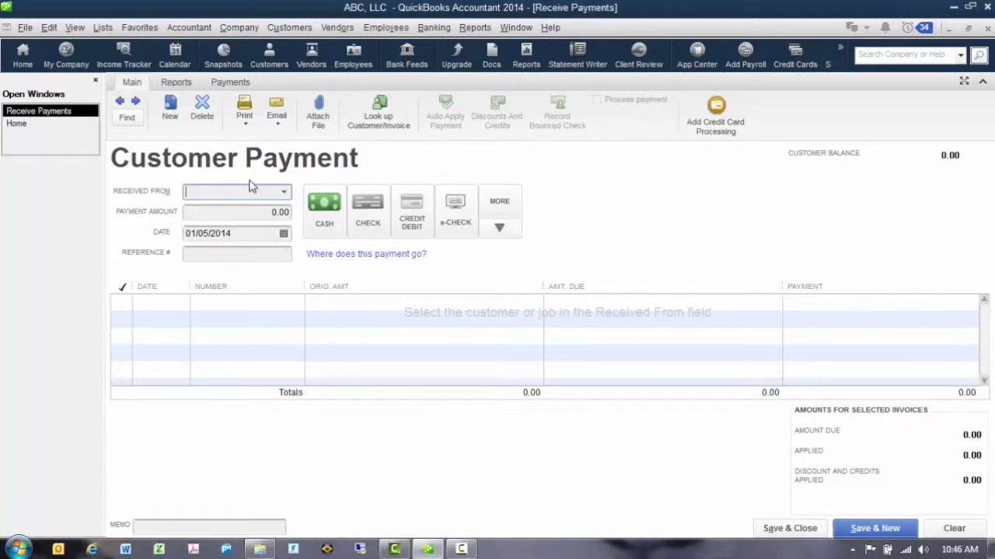
text(Kenton's Cupcakes)
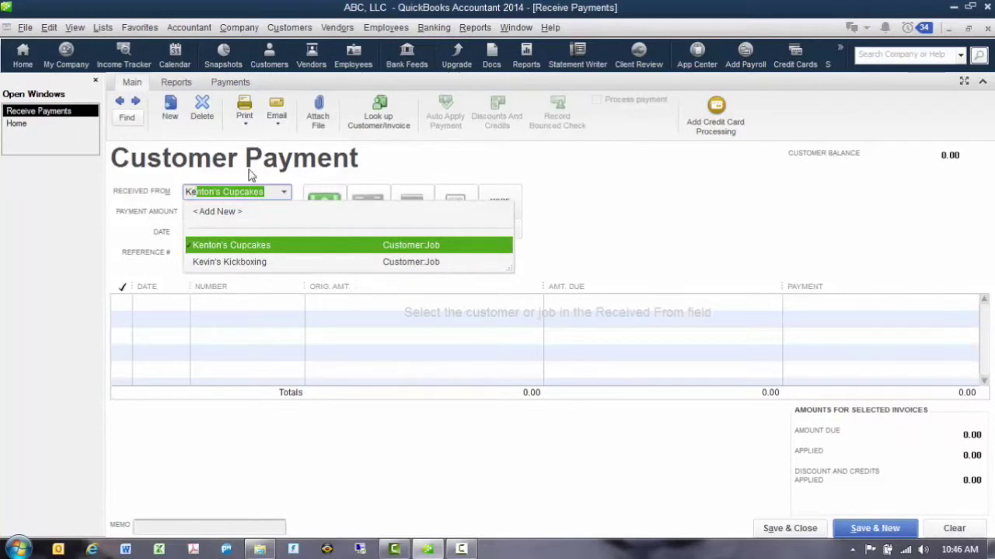
click(243, 265)
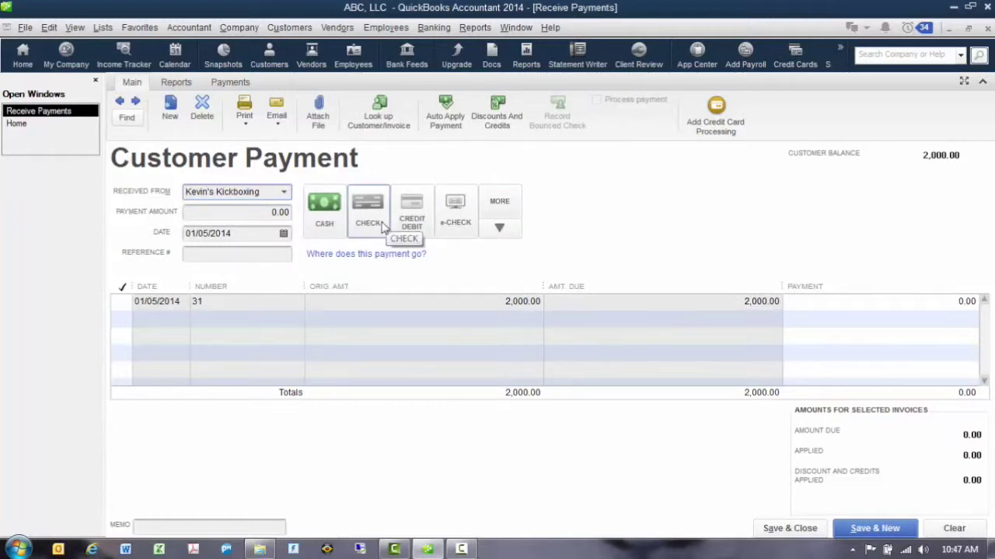
click(247, 212)
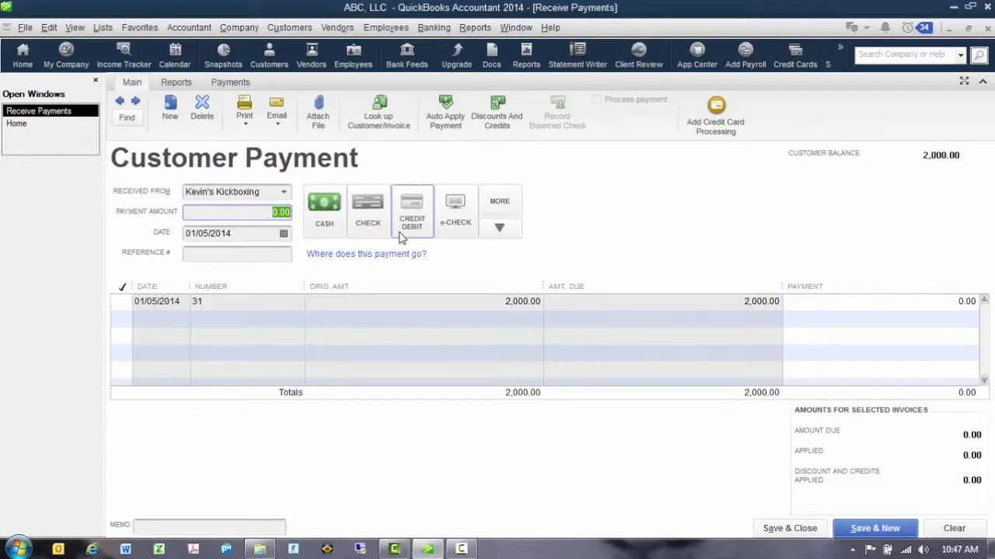
text(2)
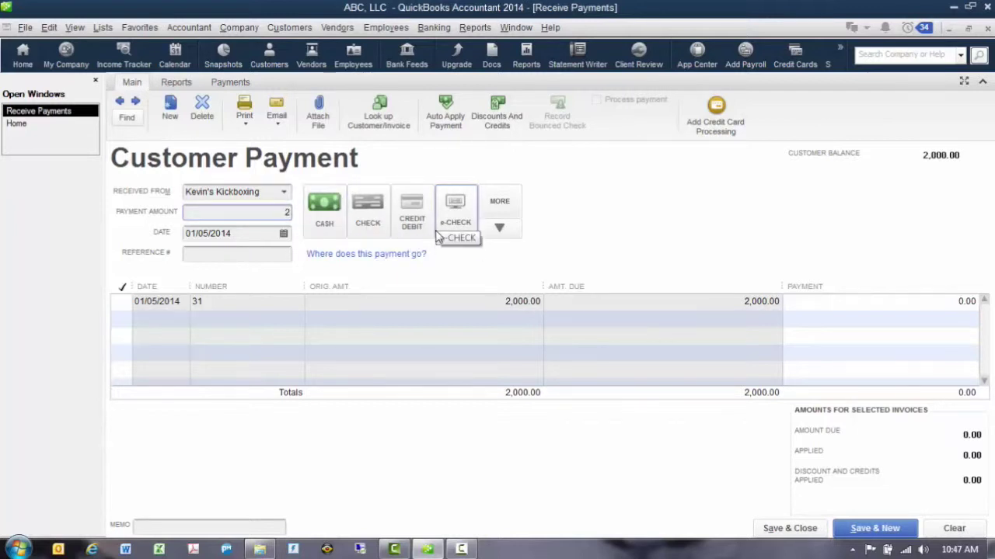
text(,000.00)
Step: Date the Kevin's Kickboxing payment 01/10/2014, then save and close it, accepting its past date
click(253, 252)
drag(210, 233, 206, 234)
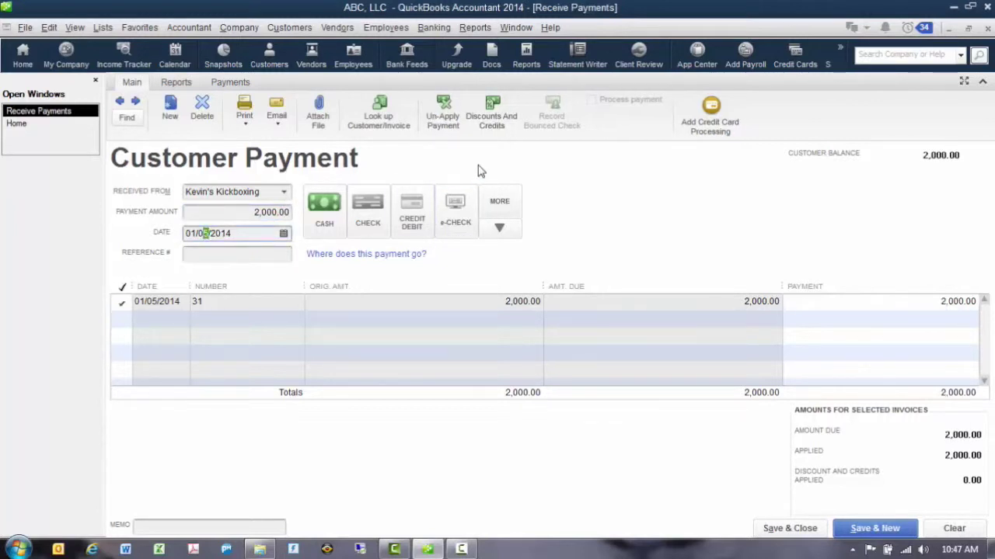
key(BackSpace)
key(BackSpace)
text(10)
click(222, 256)
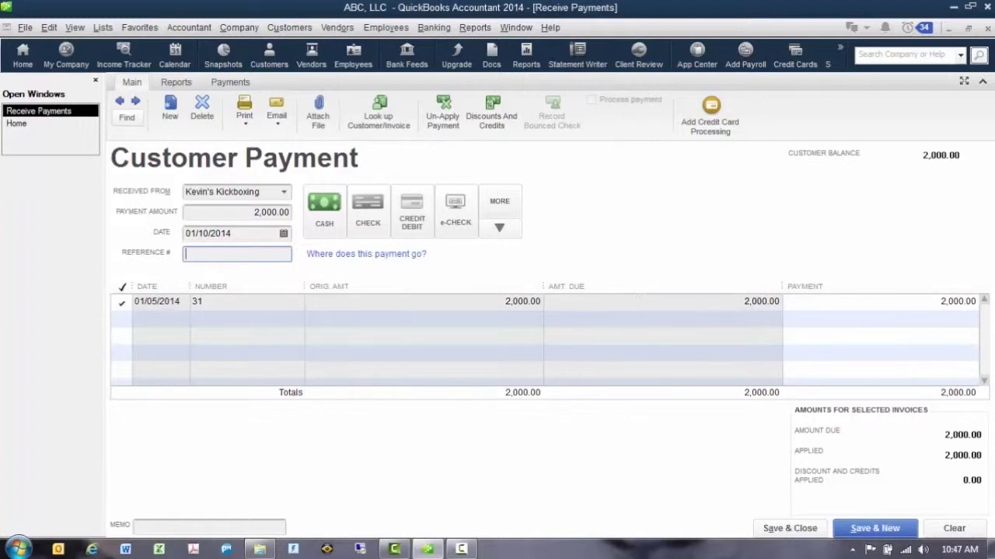
click(787, 531)
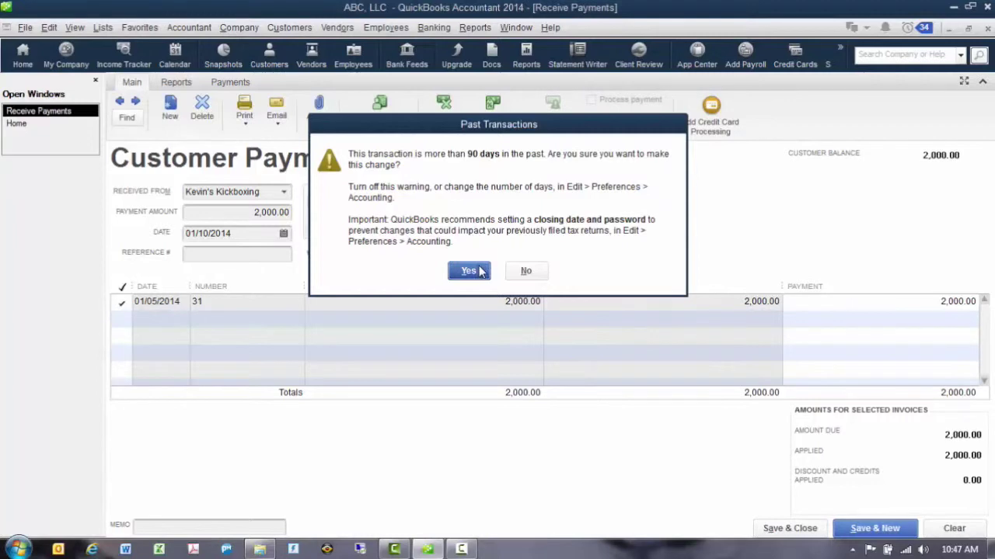
click(469, 268)
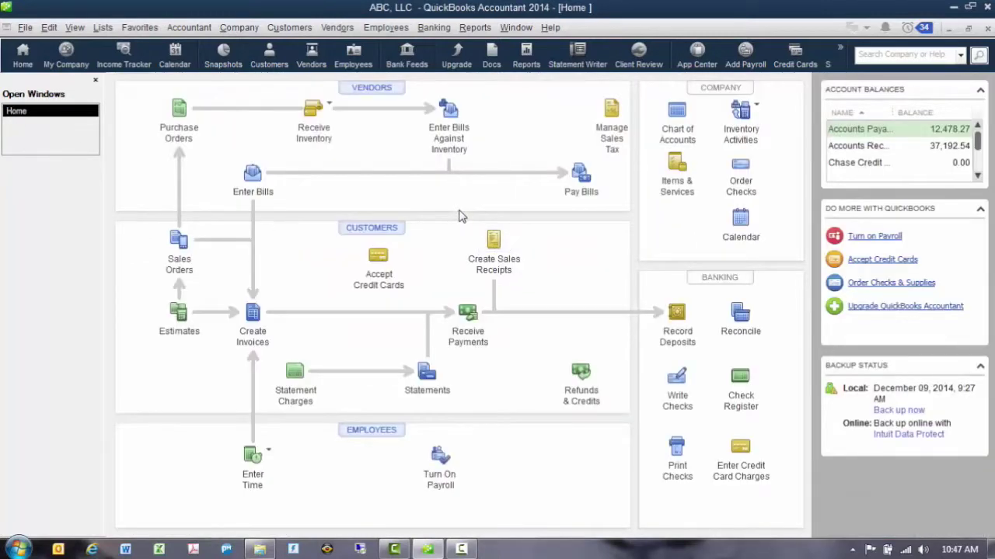
Step: Start another customer payment, received from Designs by Diane
click(295, 31)
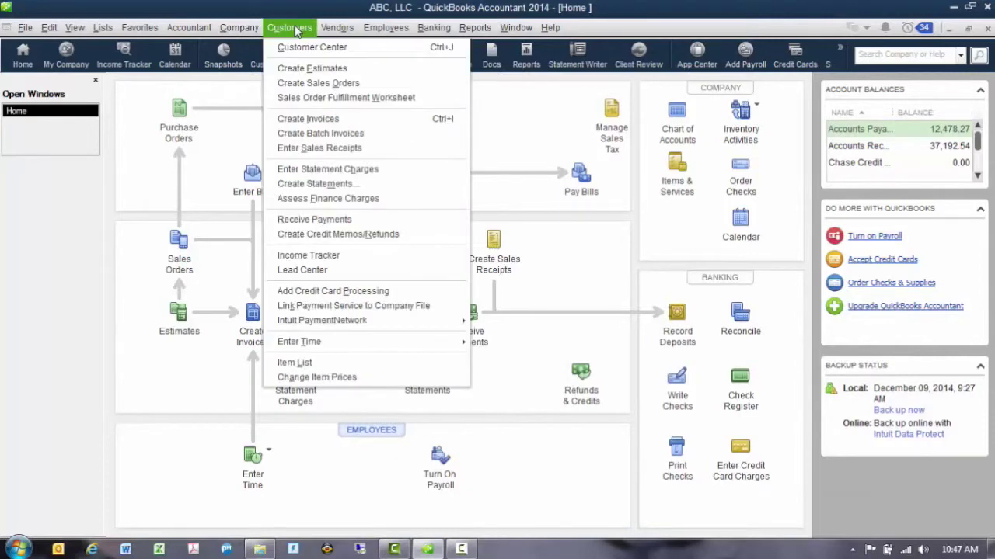
click(334, 223)
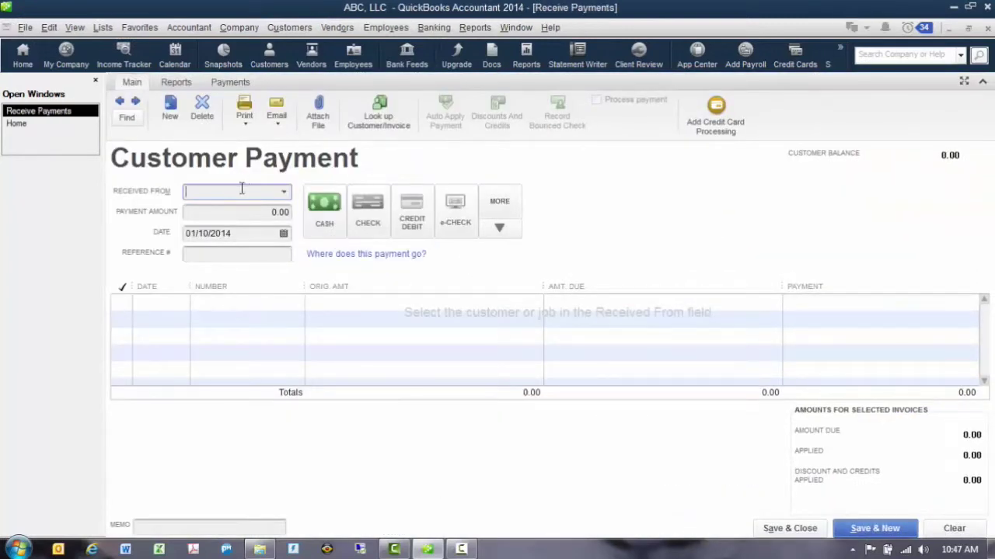
text(De)
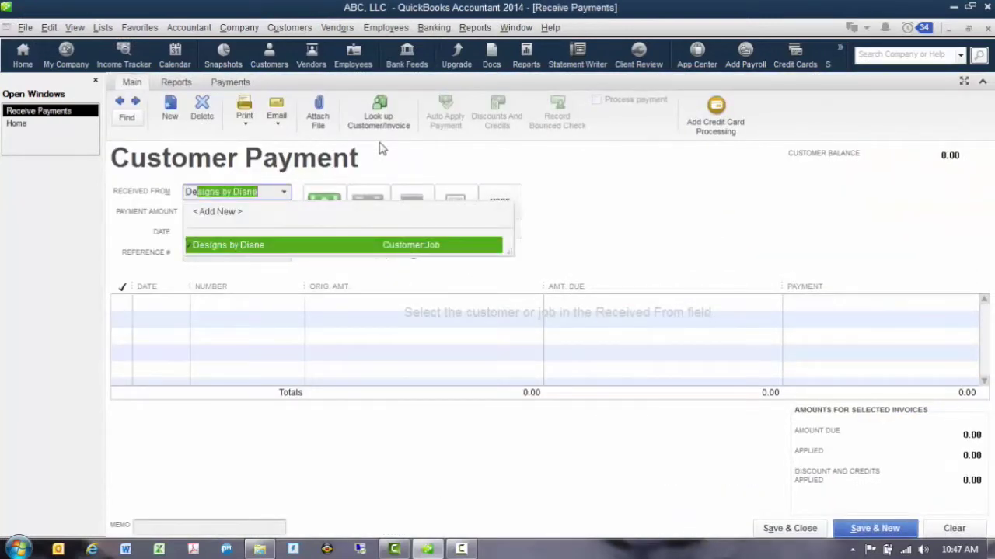
text(s)
key(Tab)
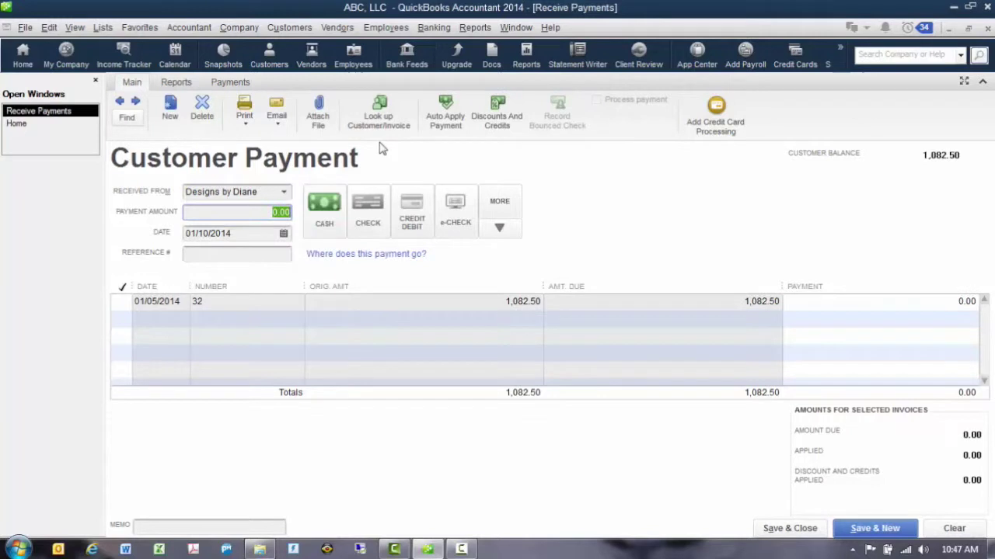
Step: Record the payment as check number 2112 for 1,082.50, then save and close it, accepting its past date
click(379, 225)
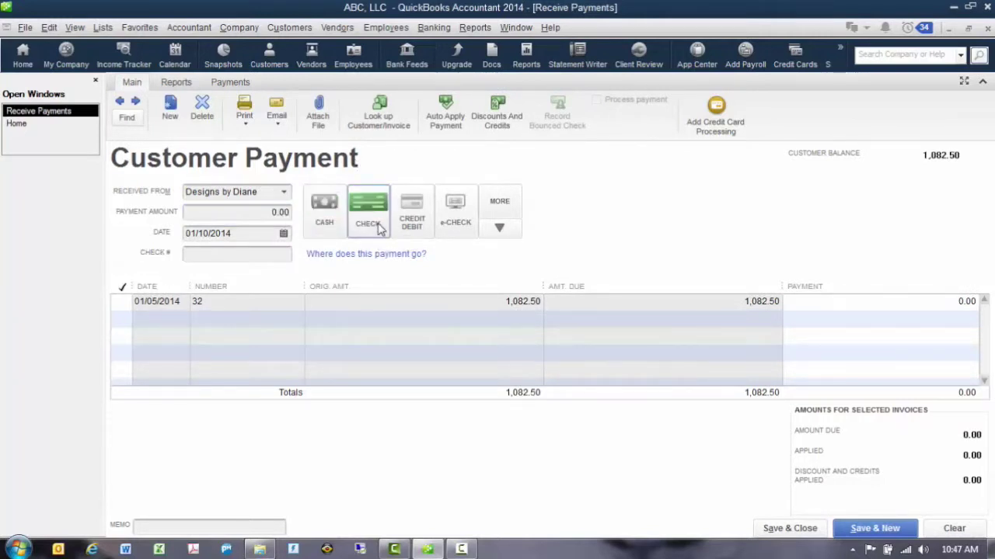
click(240, 212)
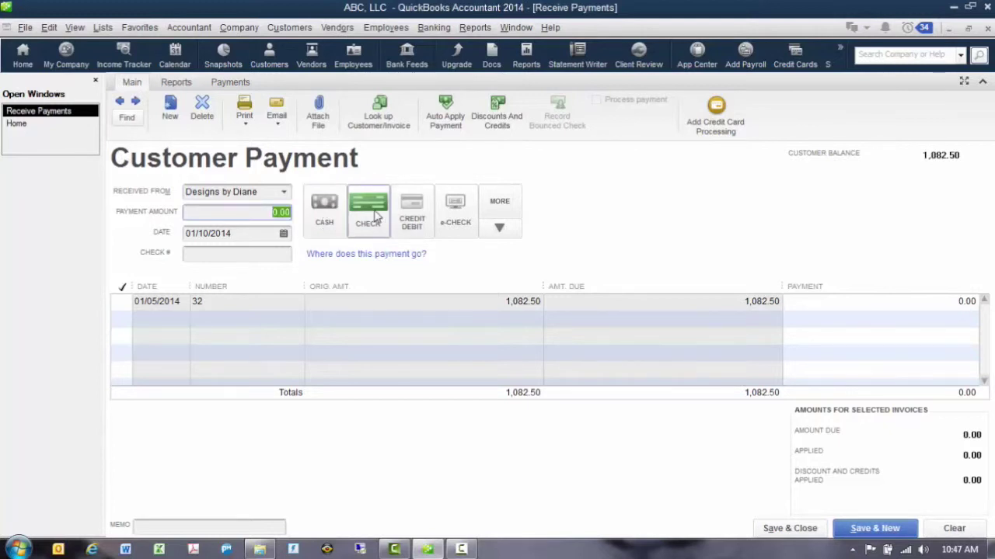
text(1)
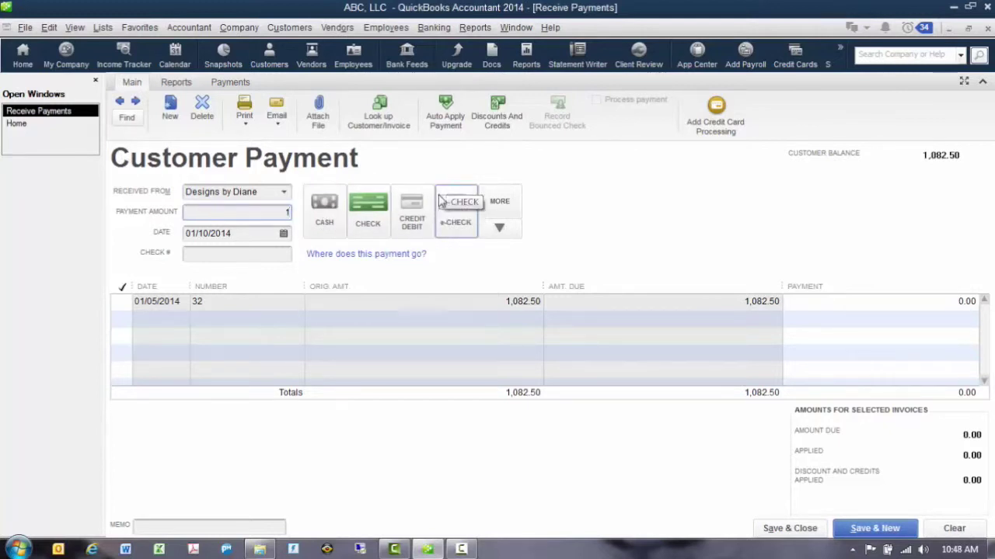
text(082.50)
click(262, 252)
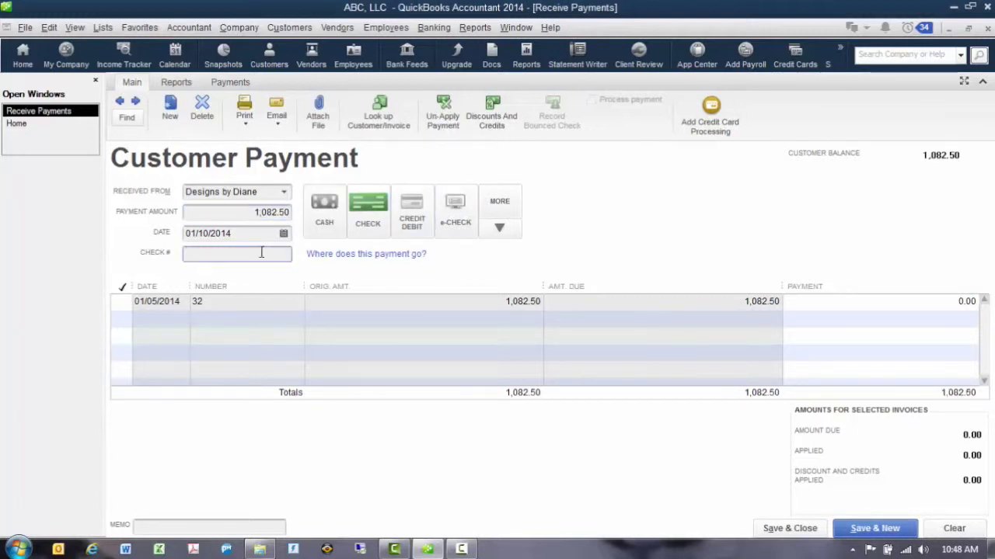
text(2112)
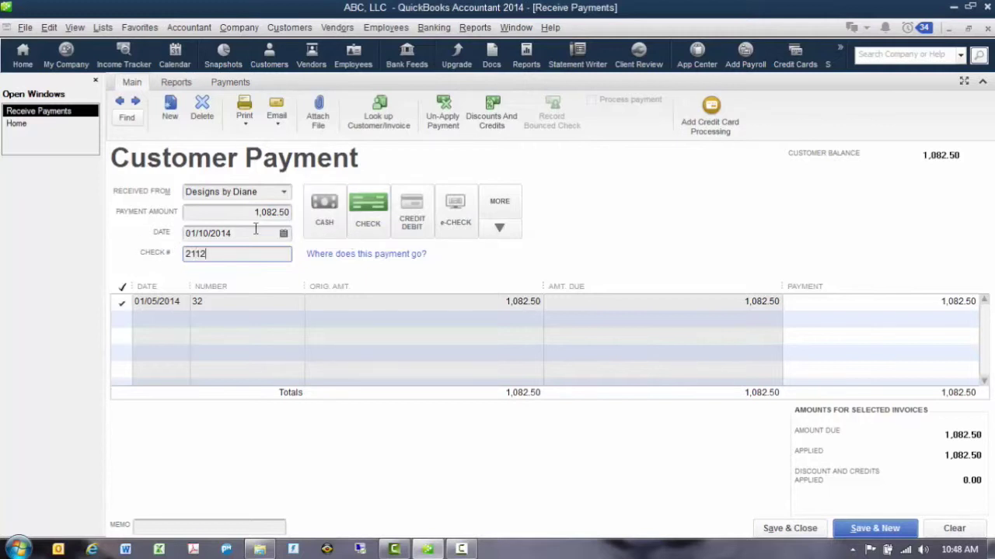
click(790, 530)
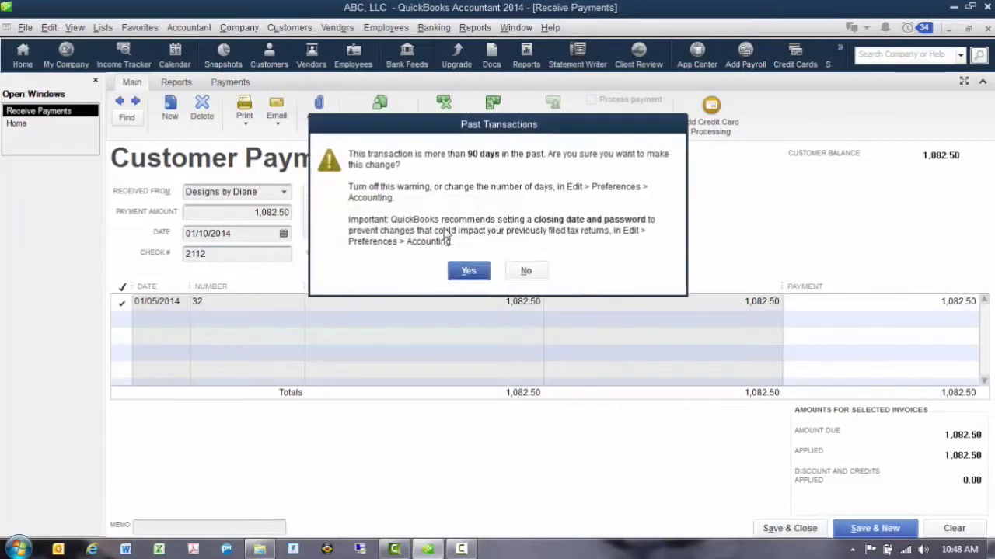
click(470, 272)
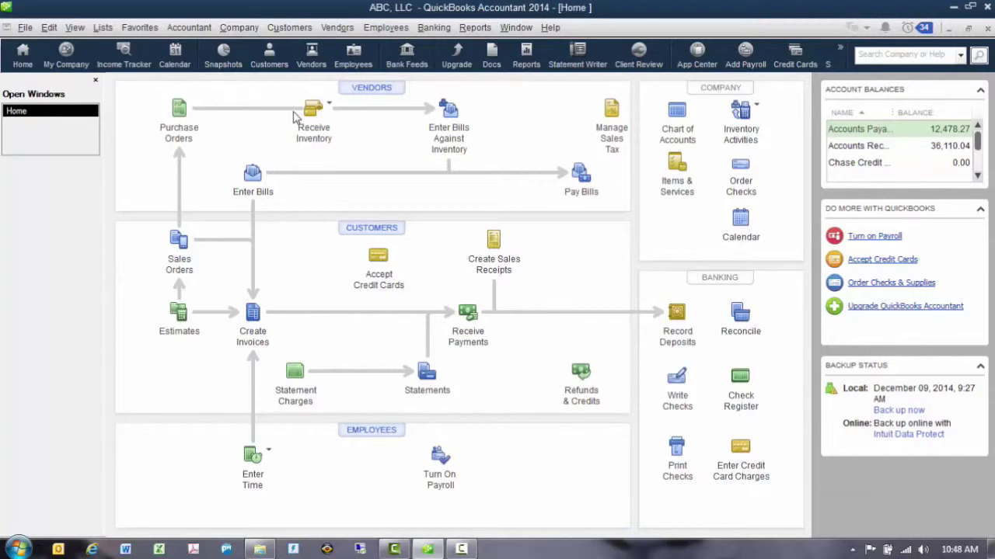
Step: Start a new bank deposit and bring up the list of received payments available to deposit
click(433, 28)
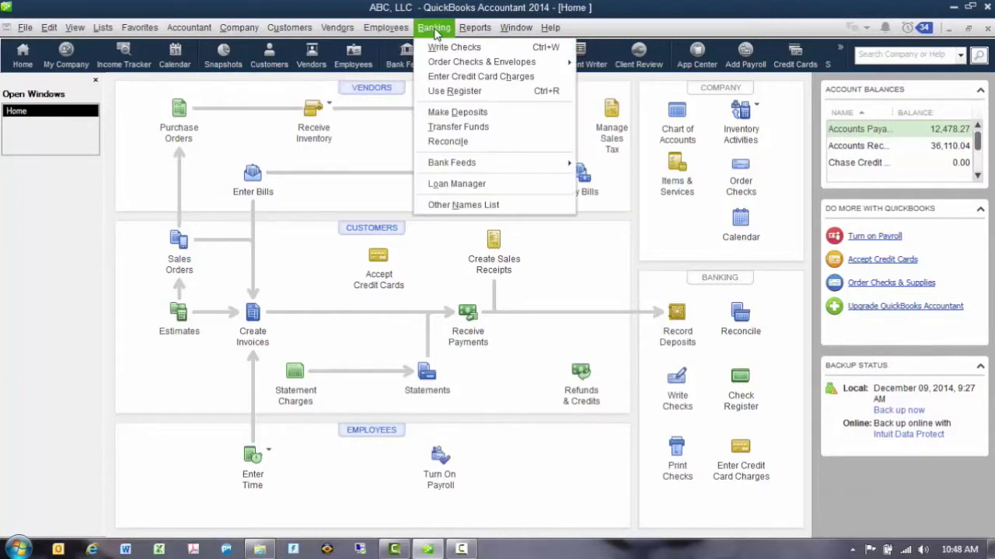
click(457, 112)
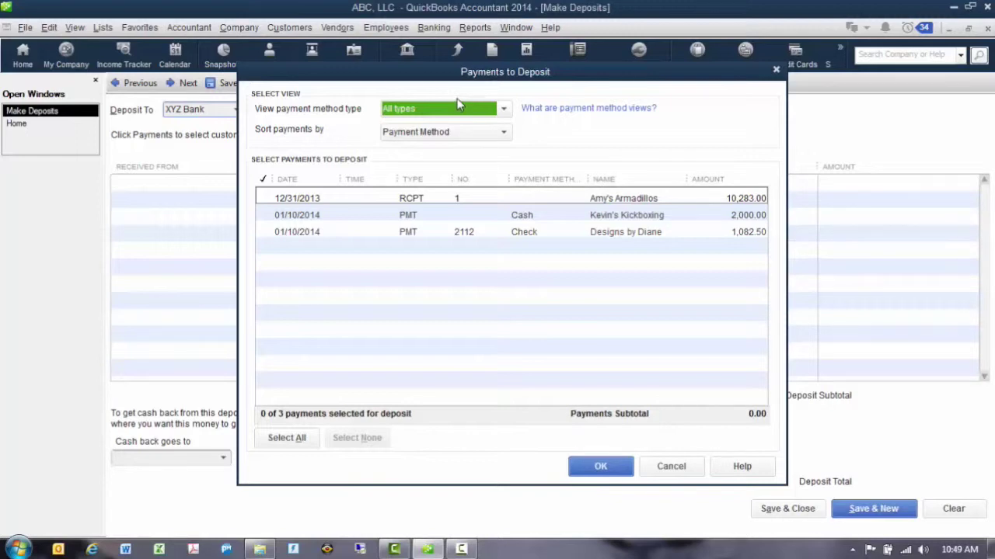
click(776, 71)
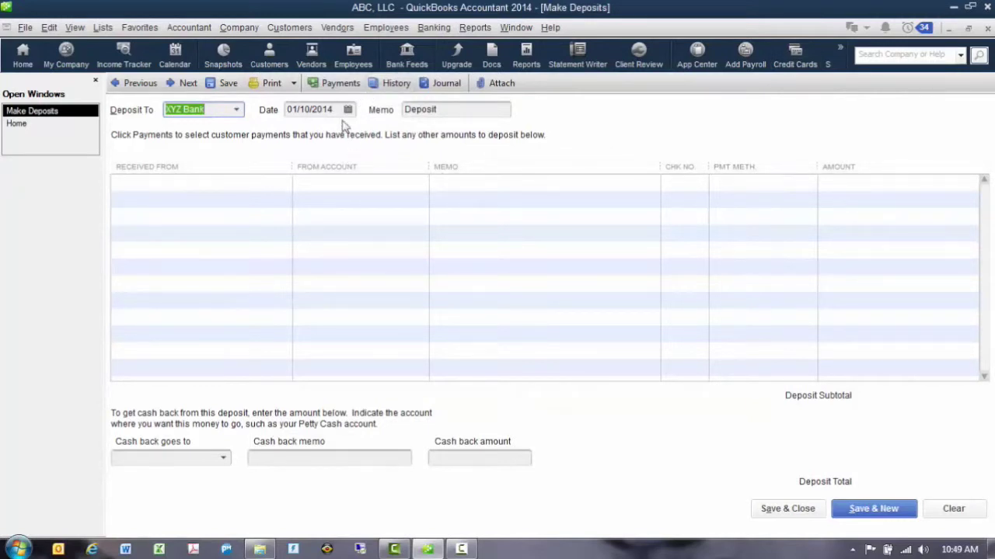
click(326, 86)
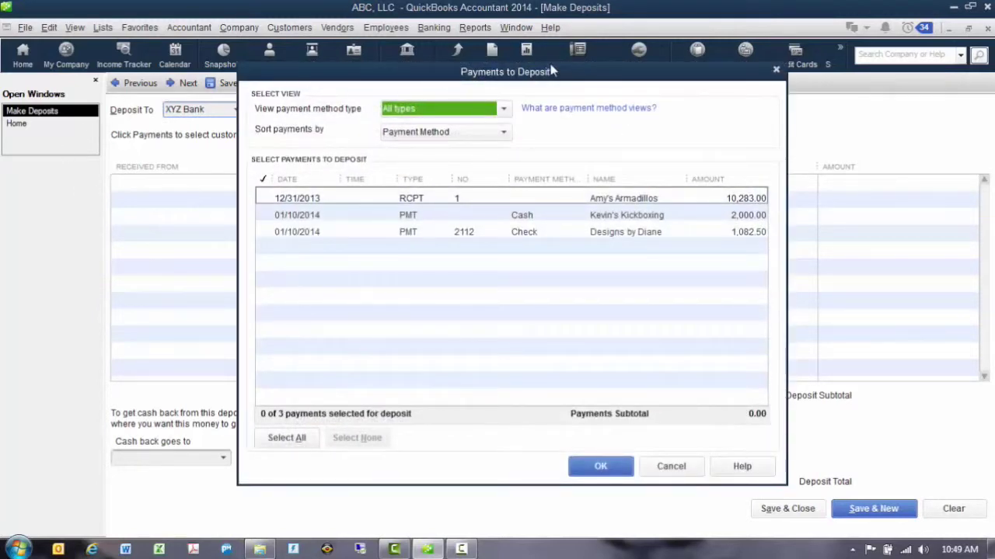
drag(546, 76, 519, 79)
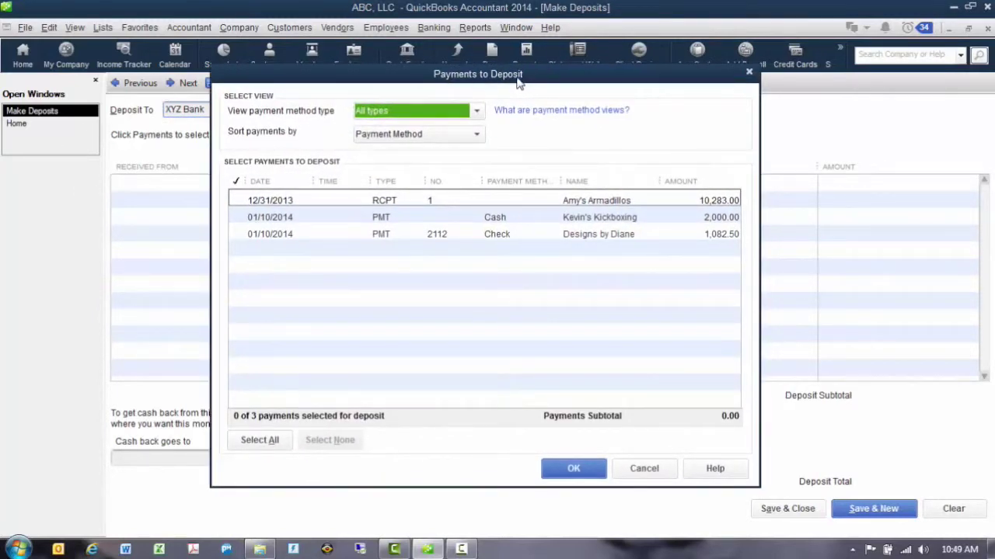
Step: Include the Kevin's Kickboxing, Designs by Diane and Amy's Armadillos payments in the deposit, then save and close it, accepting its past date
click(237, 218)
click(237, 235)
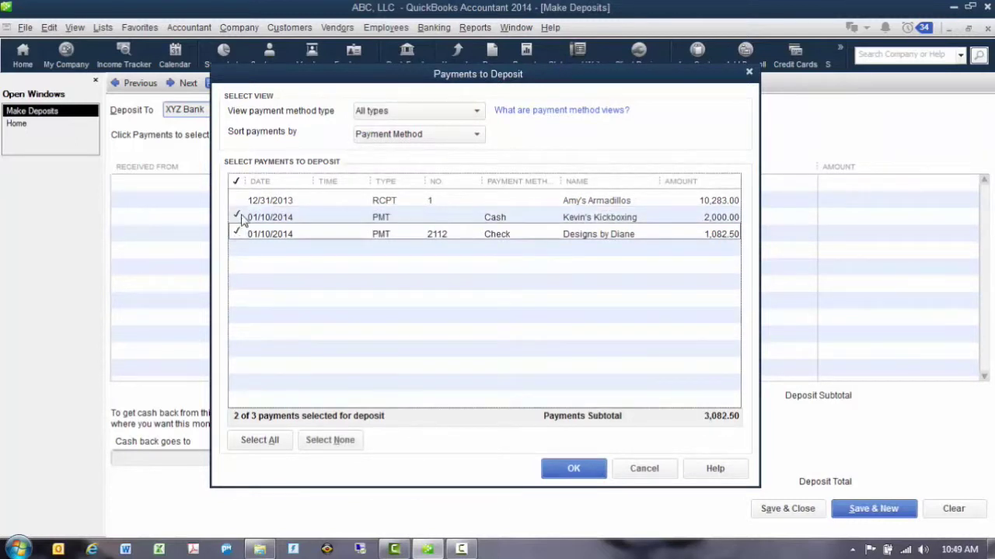
click(237, 201)
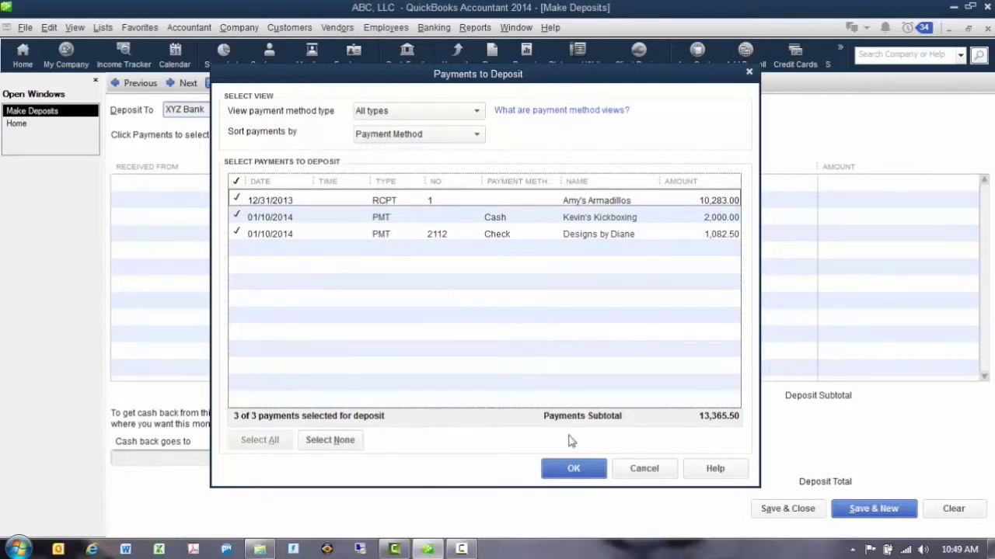
click(573, 469)
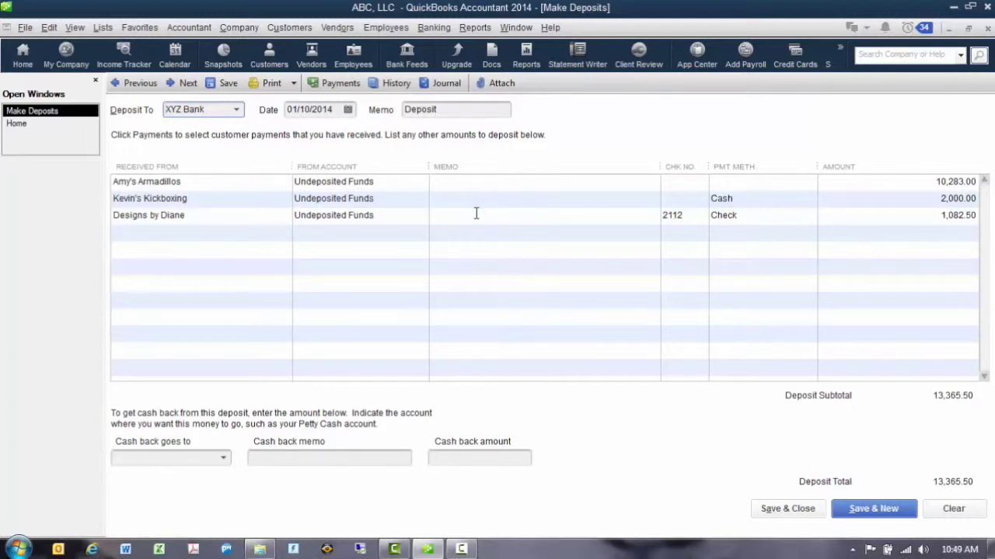
click(790, 510)
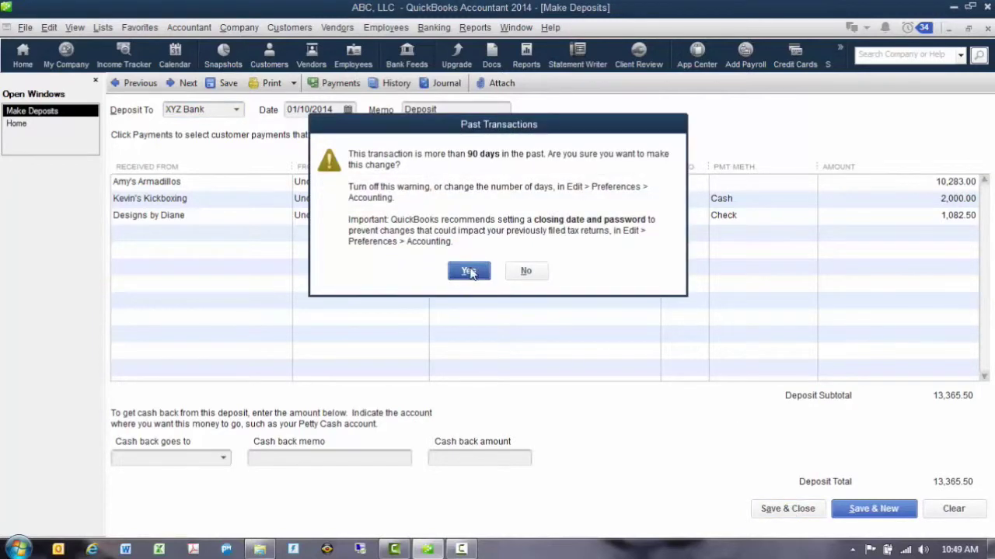
click(471, 268)
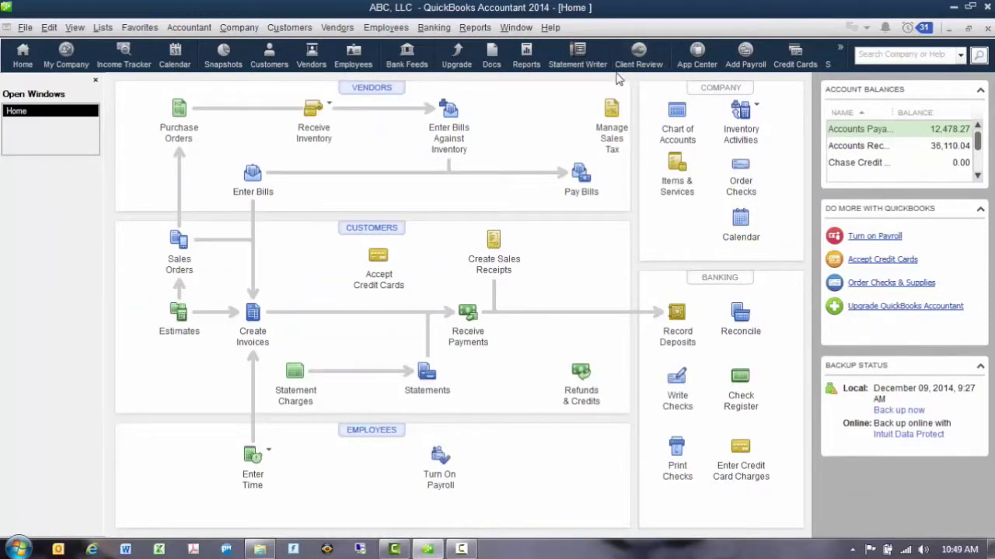
Step: Review the A/R Aging Summary report for the last fiscal year, then close it
click(475, 28)
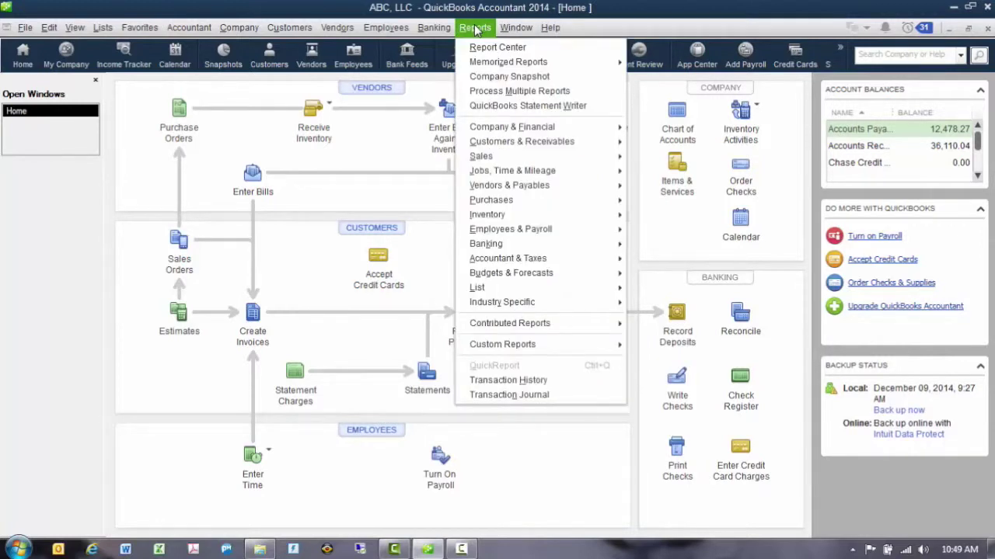
mouse_move(526, 148)
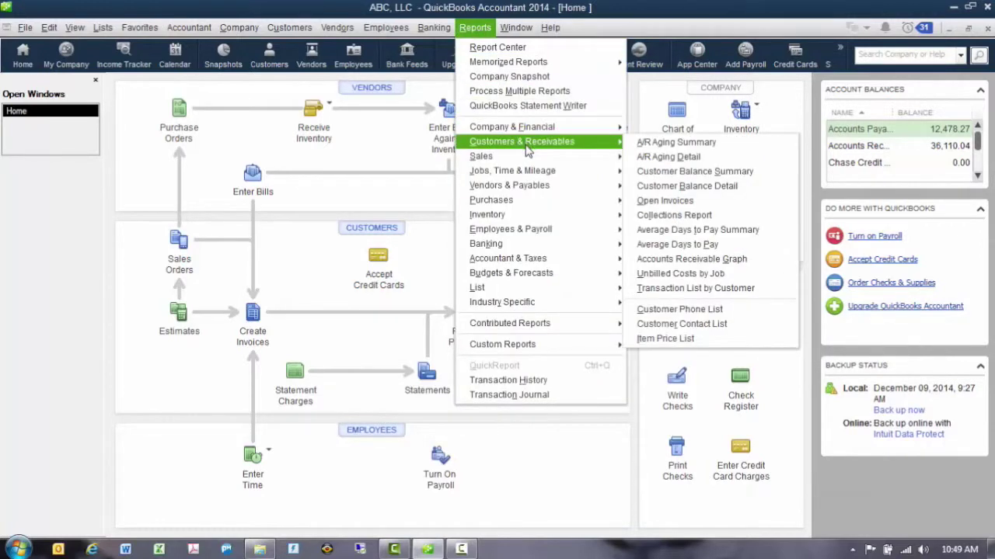
click(680, 143)
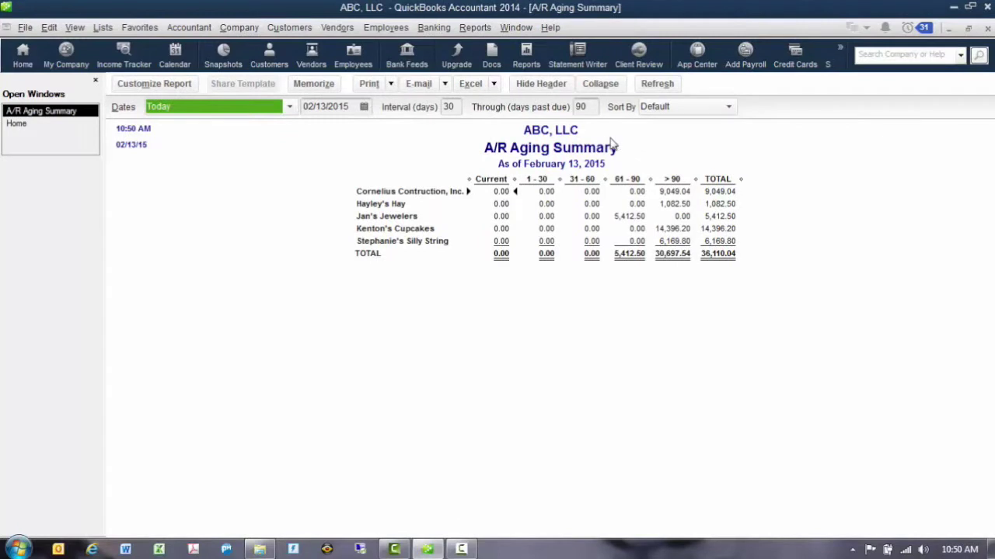
click(289, 109)
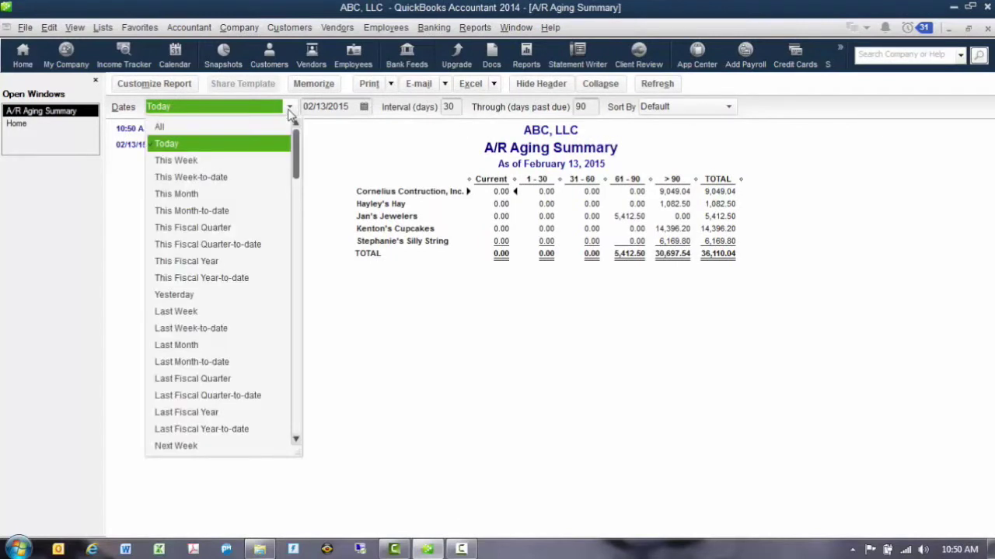
click(238, 413)
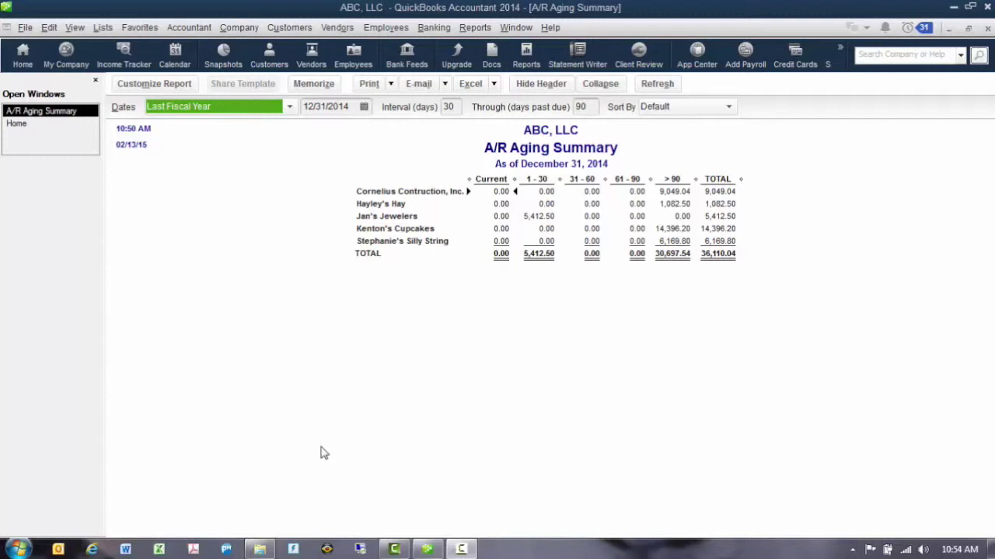
click(987, 28)
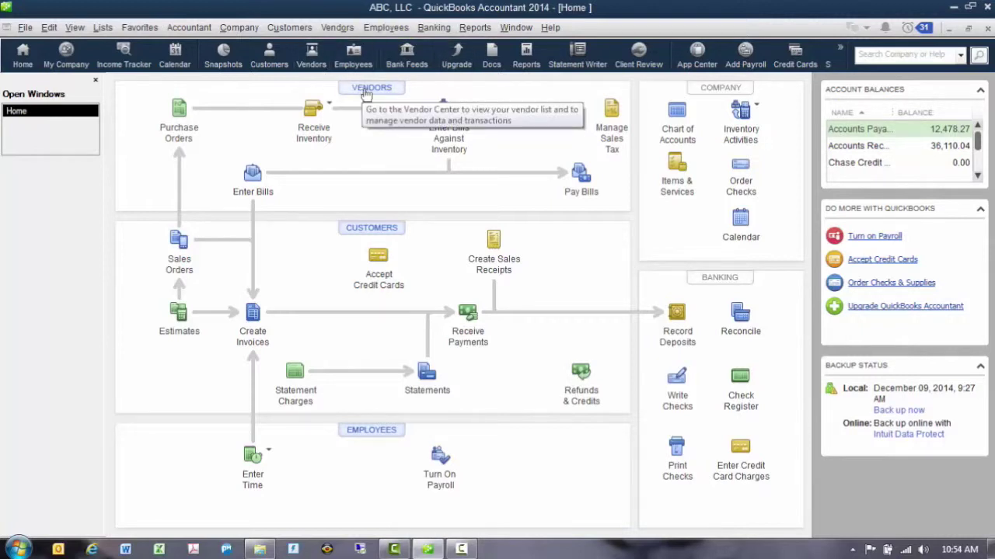
Step: Start a new vendor record from the Vendor Center and name it Brandon's Bakery
click(338, 29)
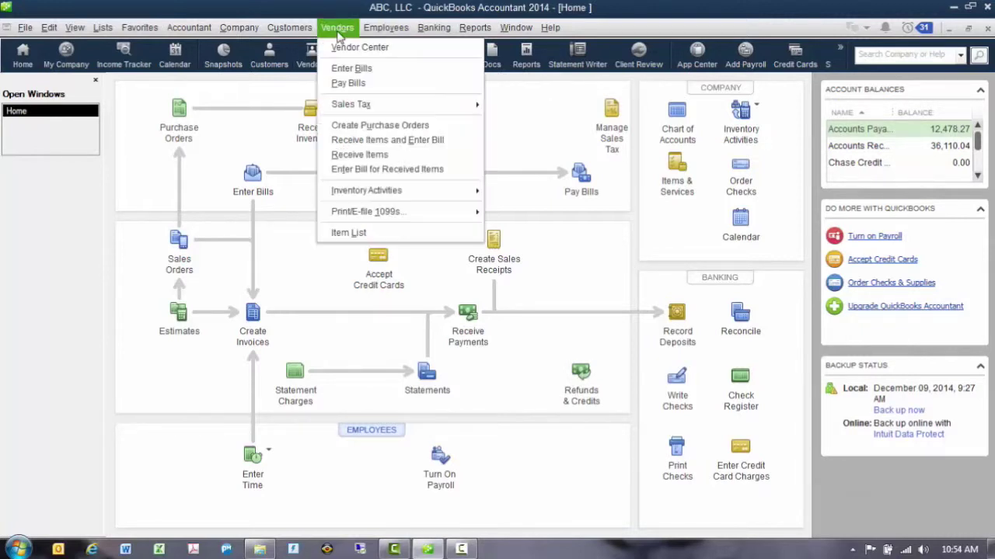
click(345, 51)
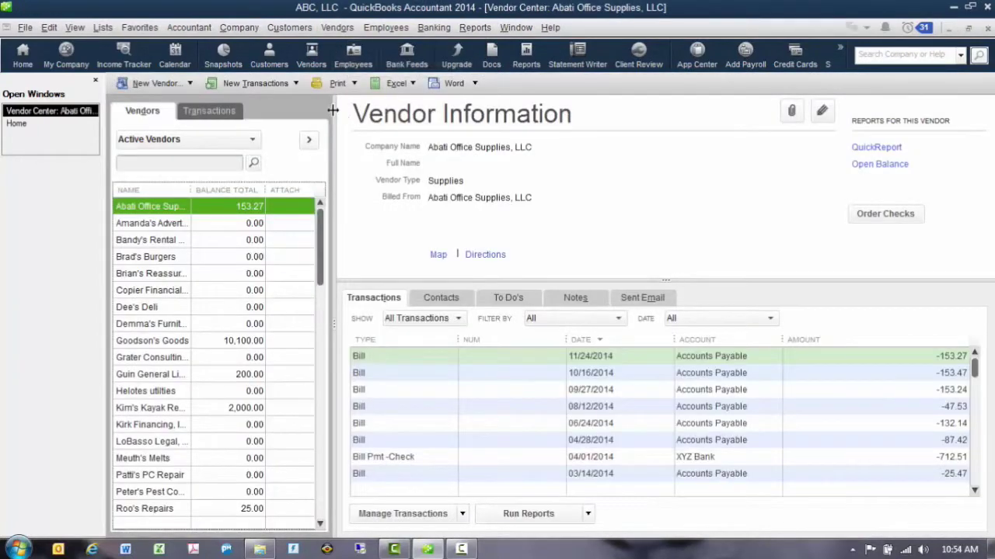
click(169, 87)
click(166, 101)
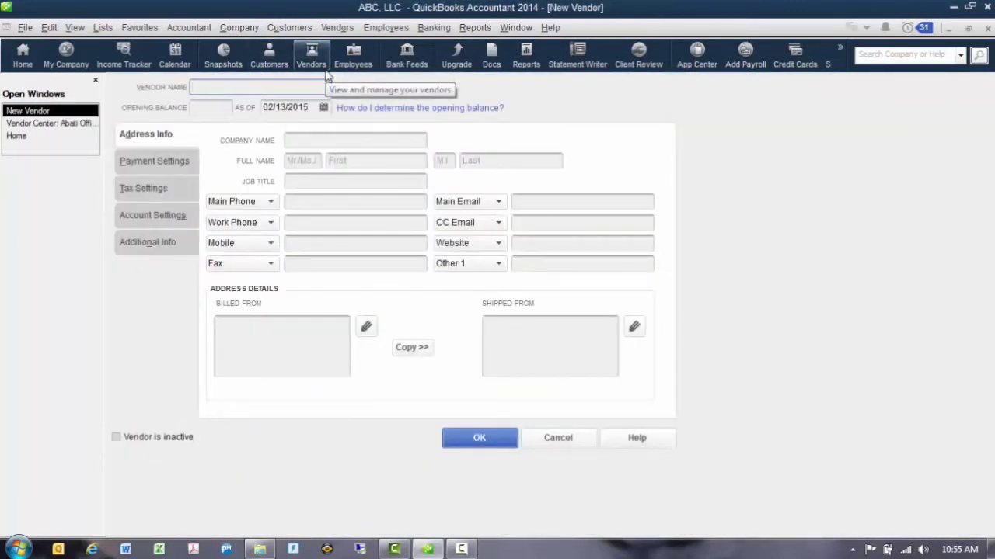
text(Brandon's Bakert)
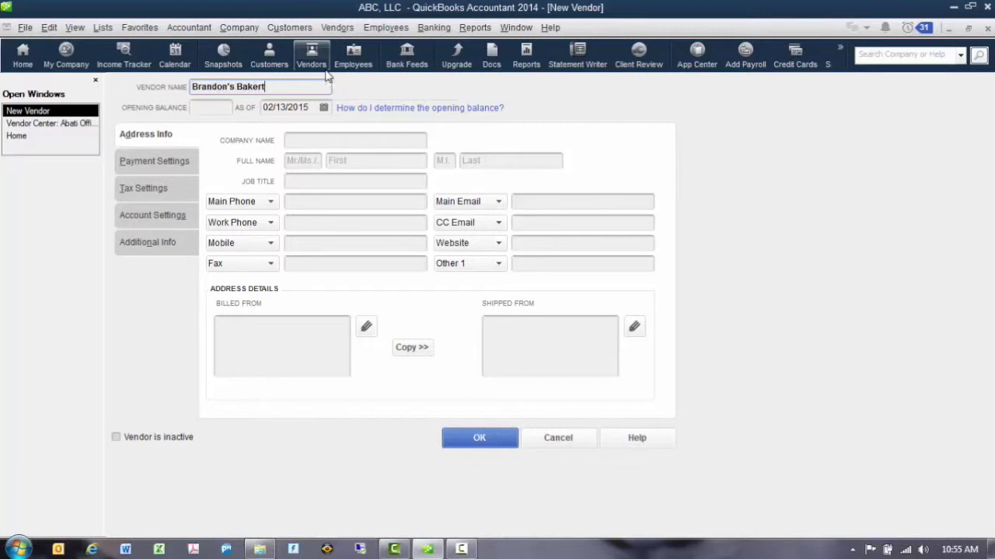
key(BackSpace)
text(y)
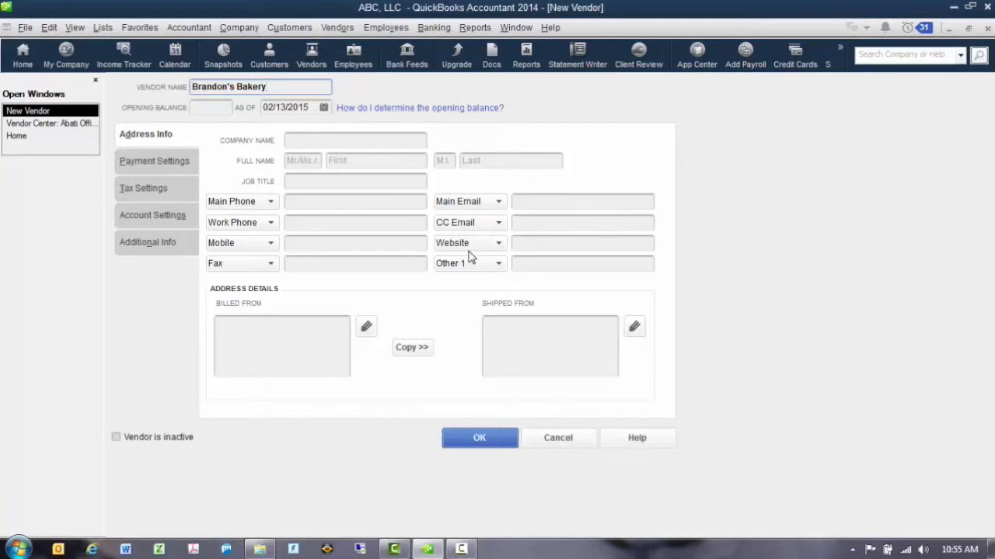
click(349, 138)
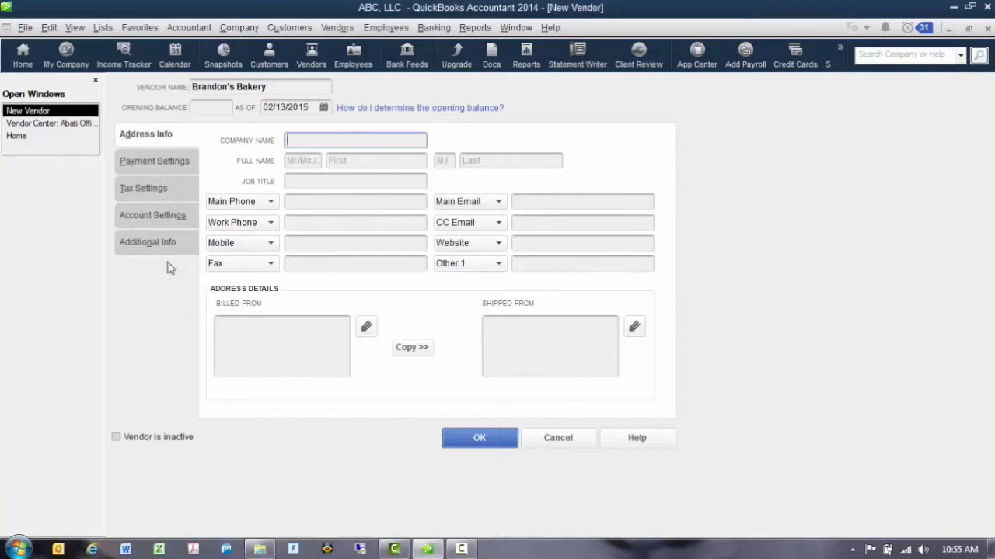
Step: Look through the vendor's payment, tax and additional settings, set Meals & Entertainment as its first prefill expense account, and save the vendor
click(169, 162)
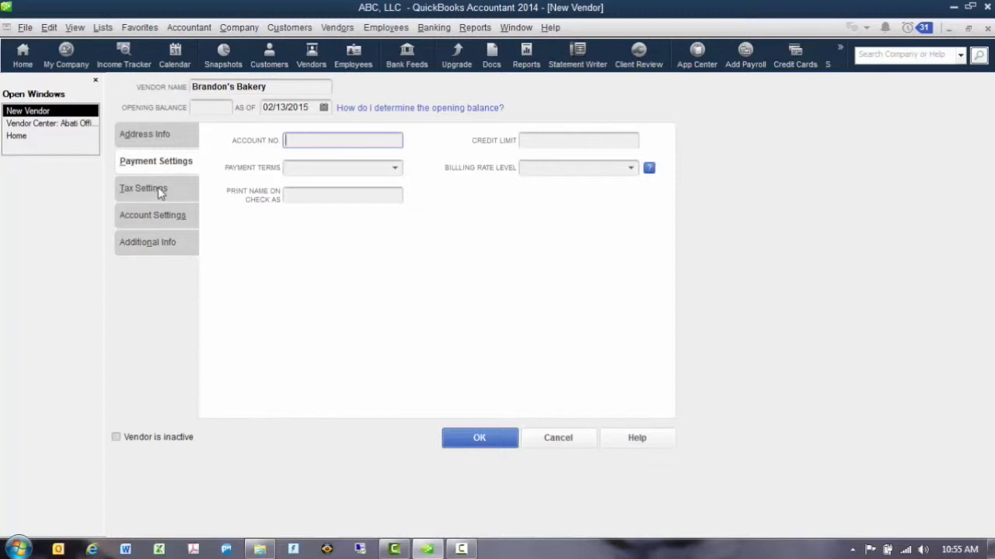
click(161, 194)
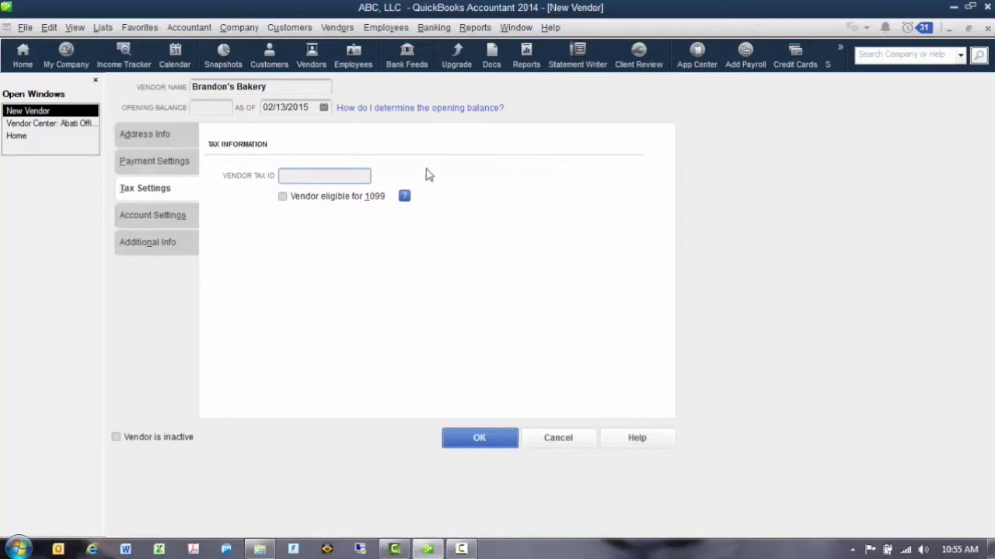
click(183, 219)
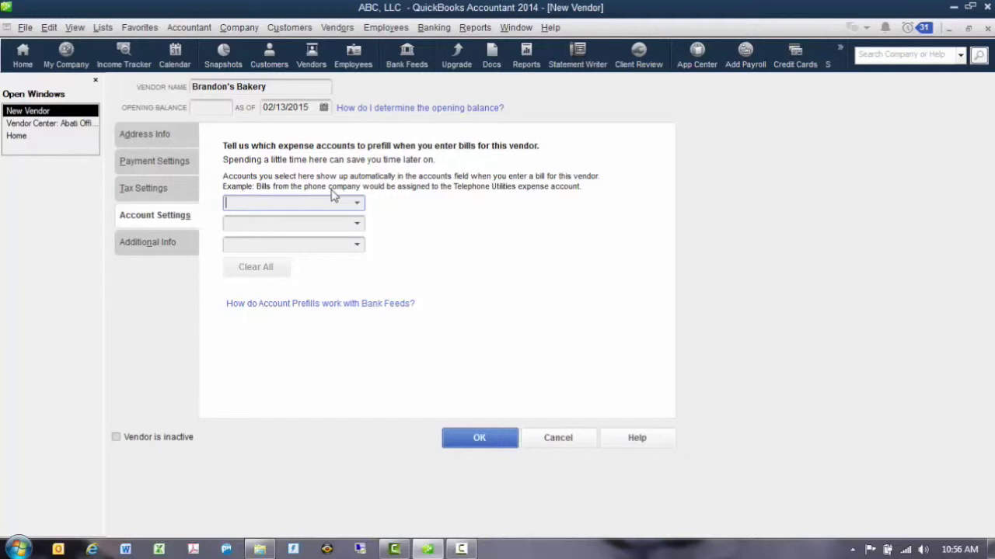
text(Meals & Entertainment)
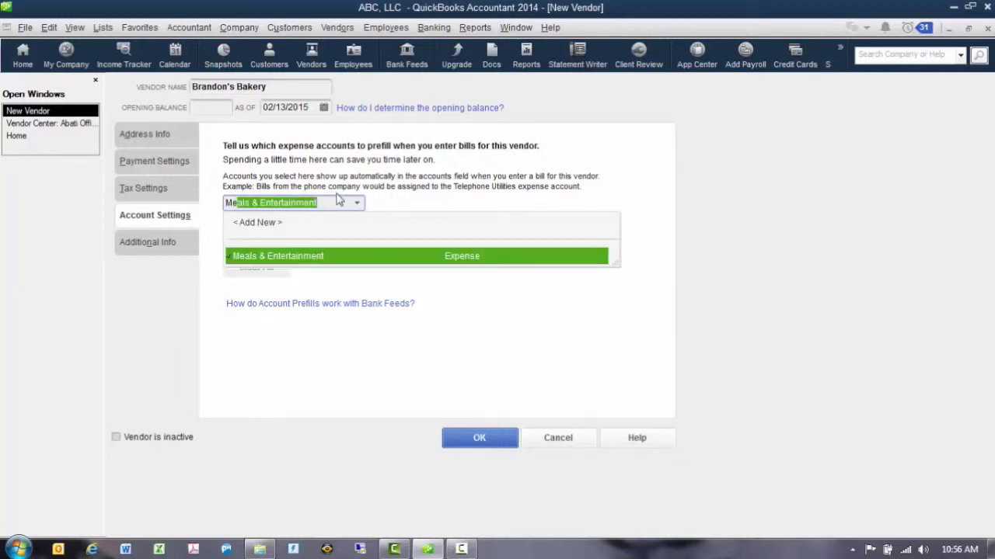
click(338, 259)
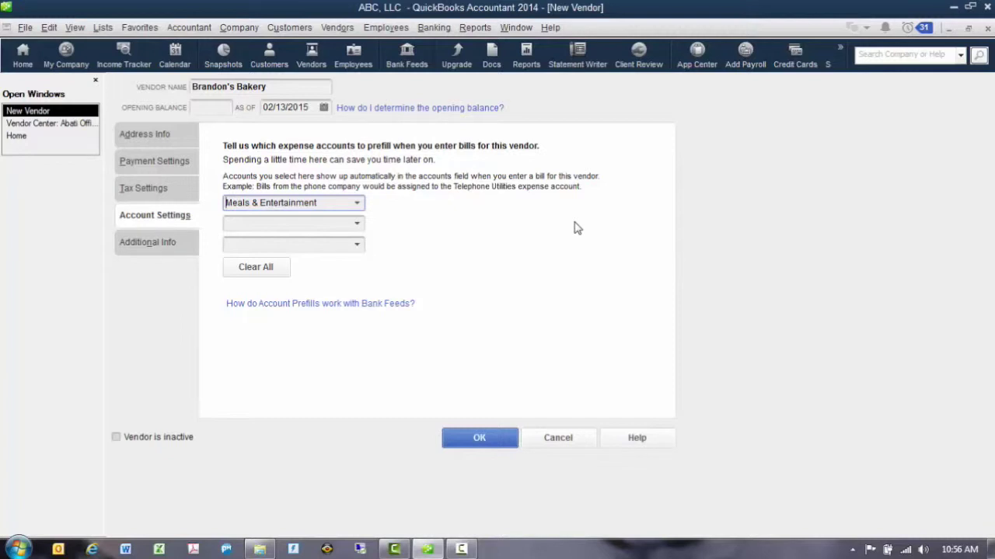
click(155, 249)
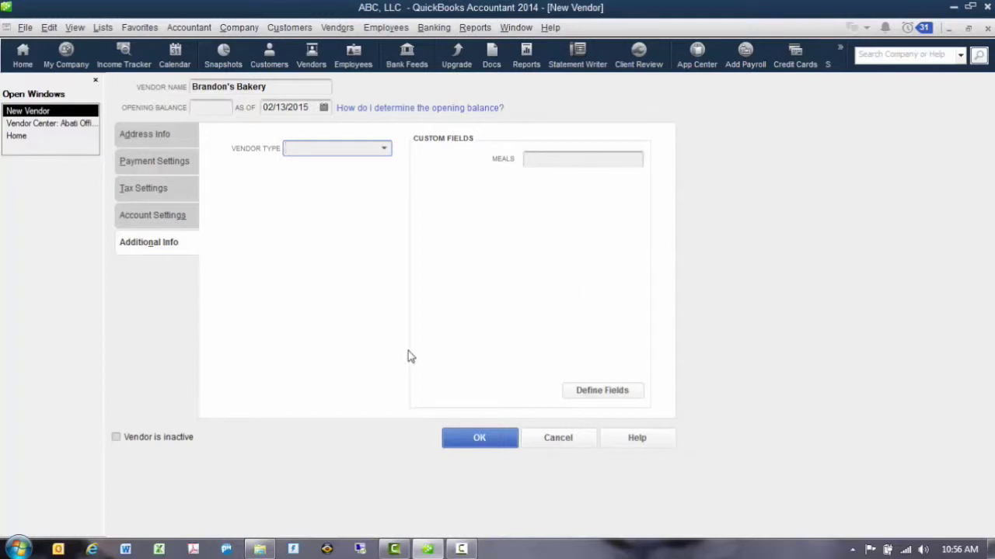
click(484, 442)
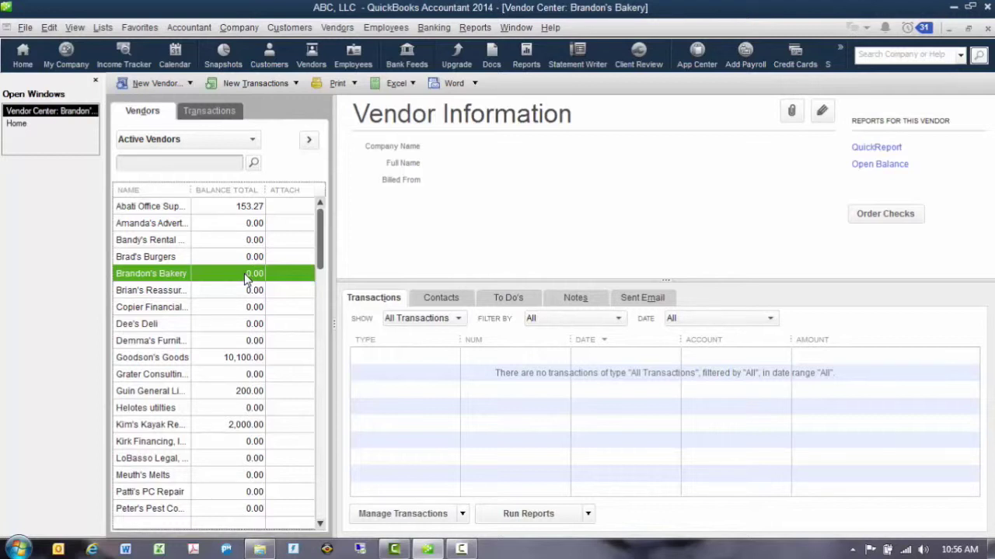
Step: Reopen the Brandon's Bakery vendor record for editing, accept it without changes, and close the Vendor Center
right_click(164, 282)
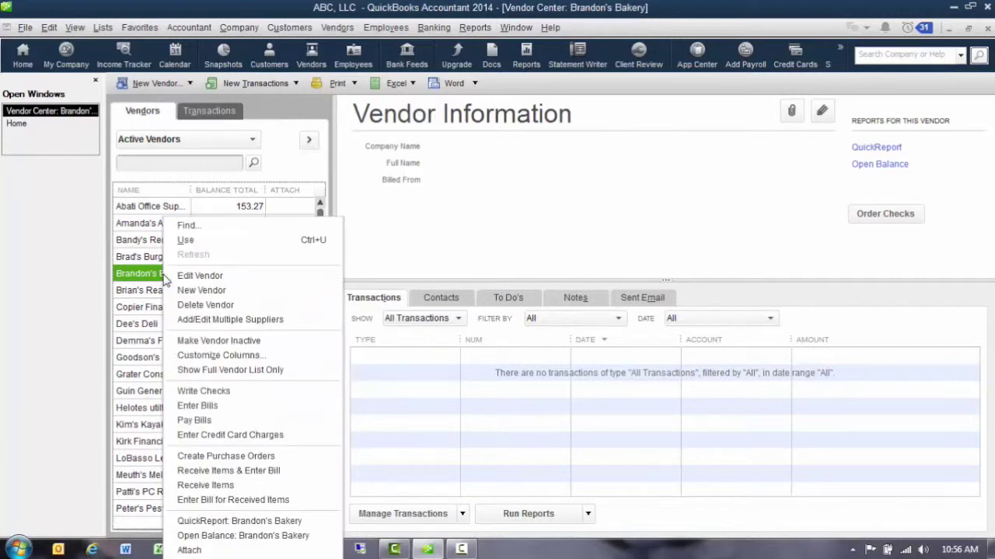
click(183, 277)
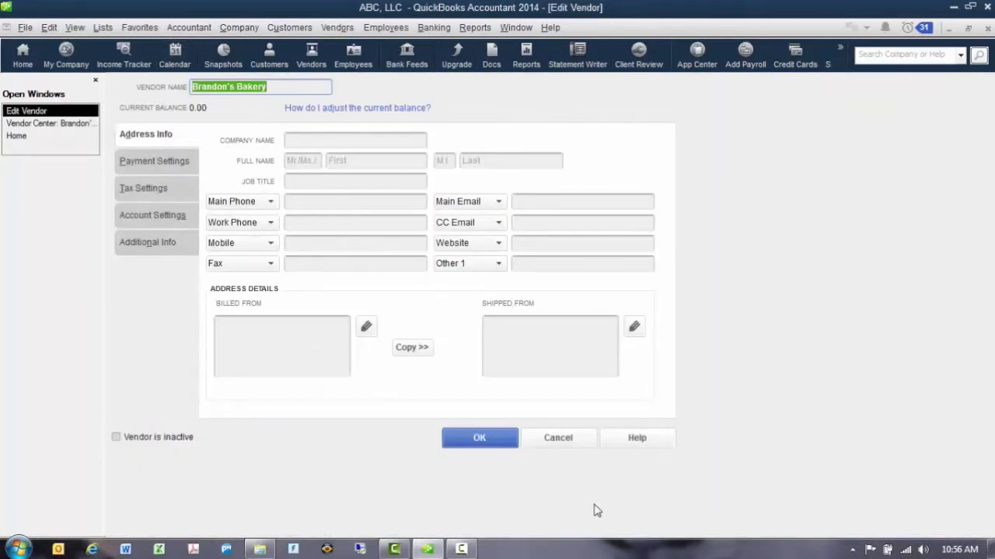
click(477, 439)
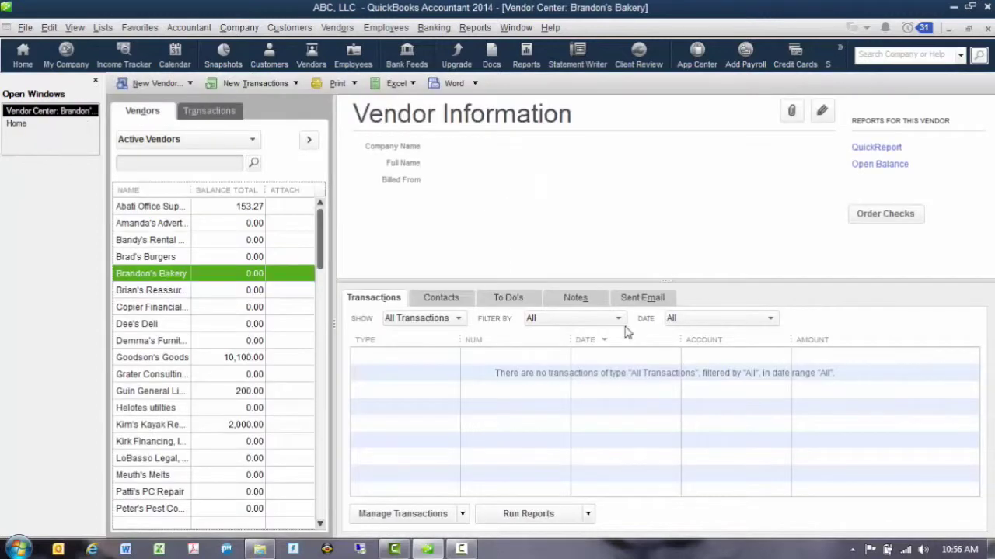
click(987, 29)
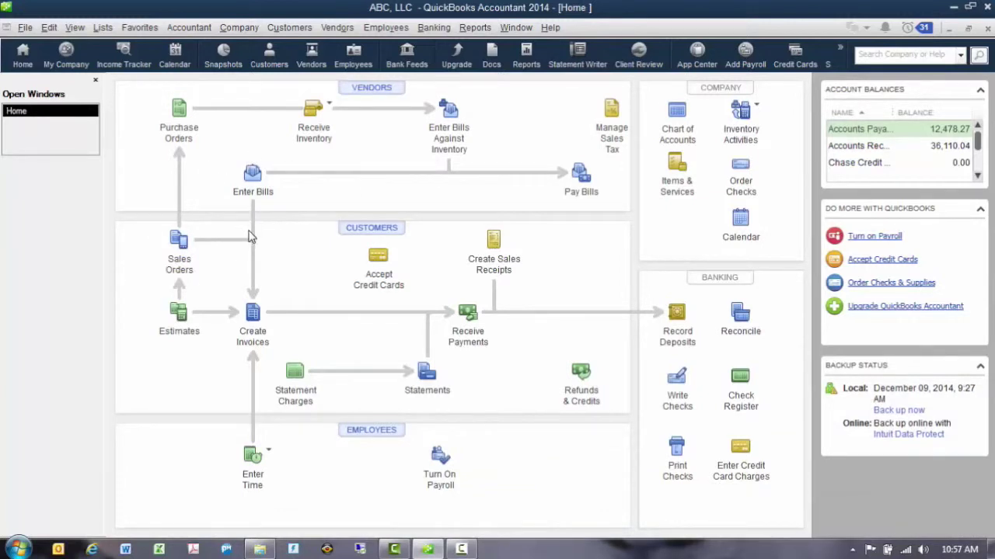
Step: Enter a new bill from Amanda's Advertising with an amount due of 2,000.00
click(349, 30)
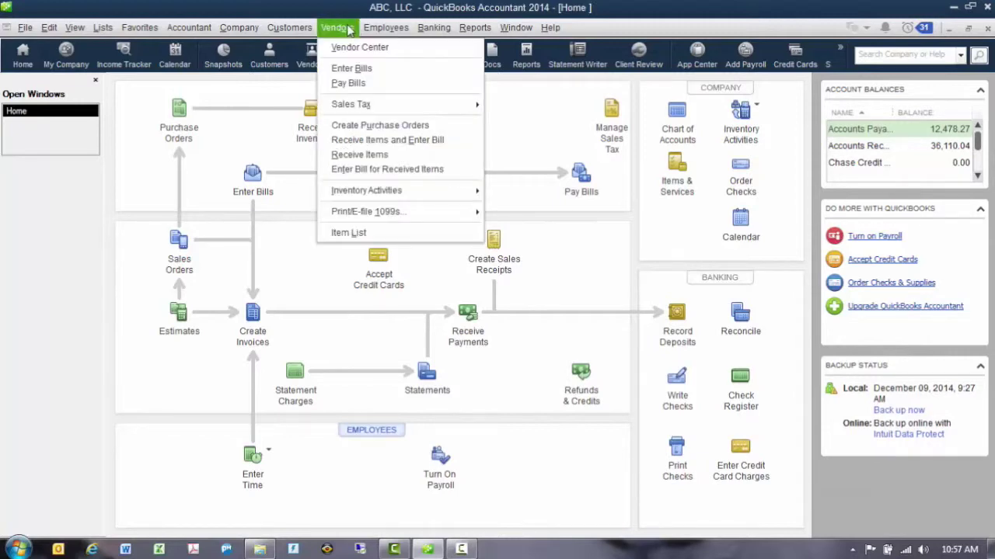
click(354, 69)
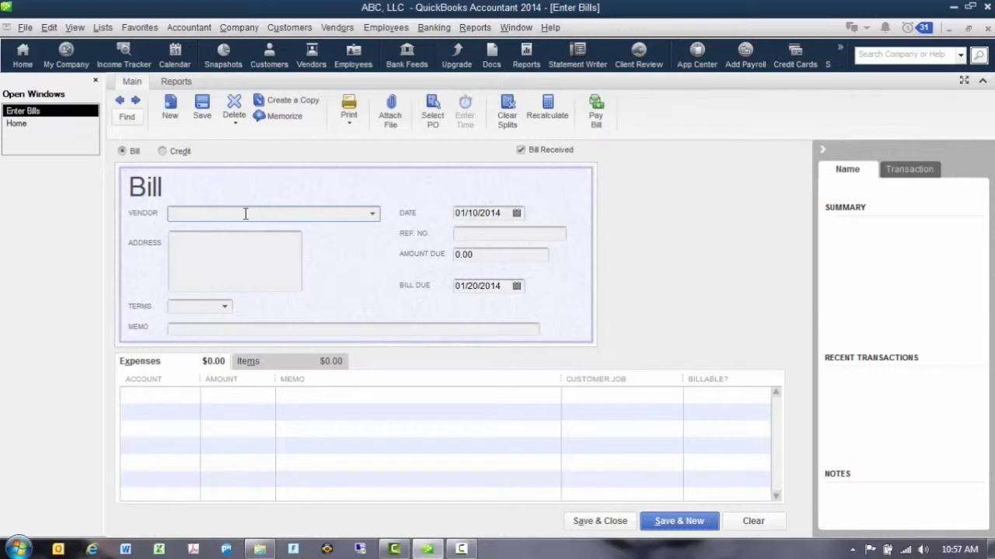
text(Amanda's Advertising)
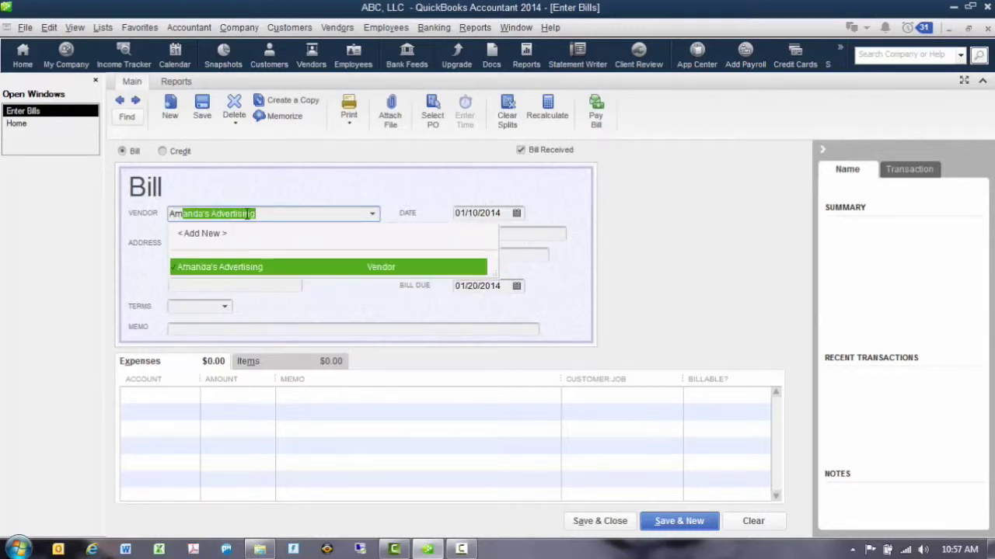
key(Tab)
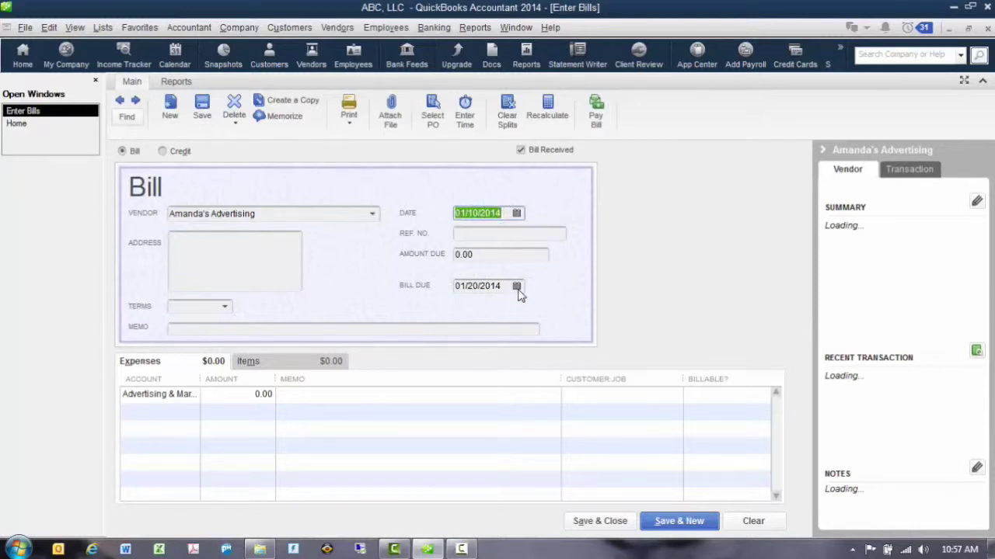
click(492, 254)
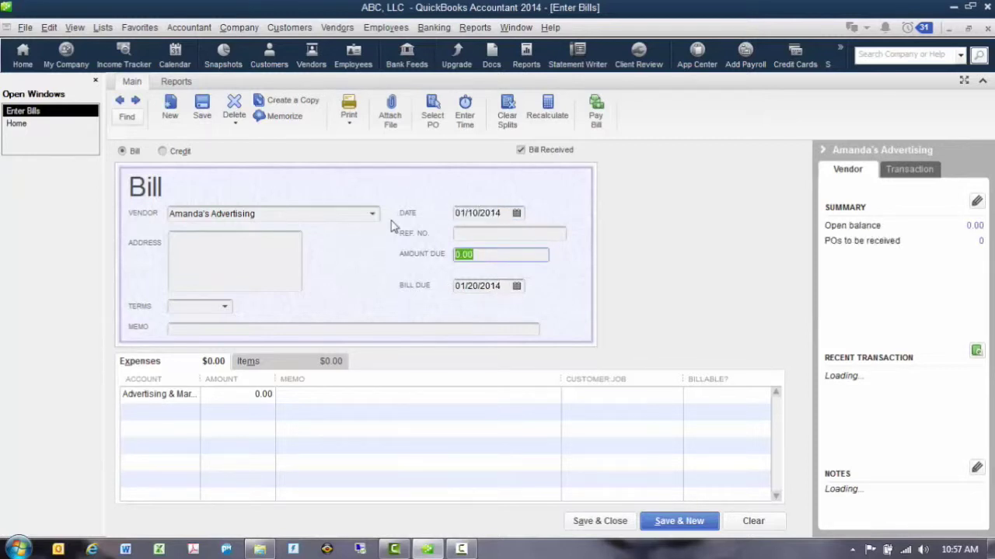
text(2000)
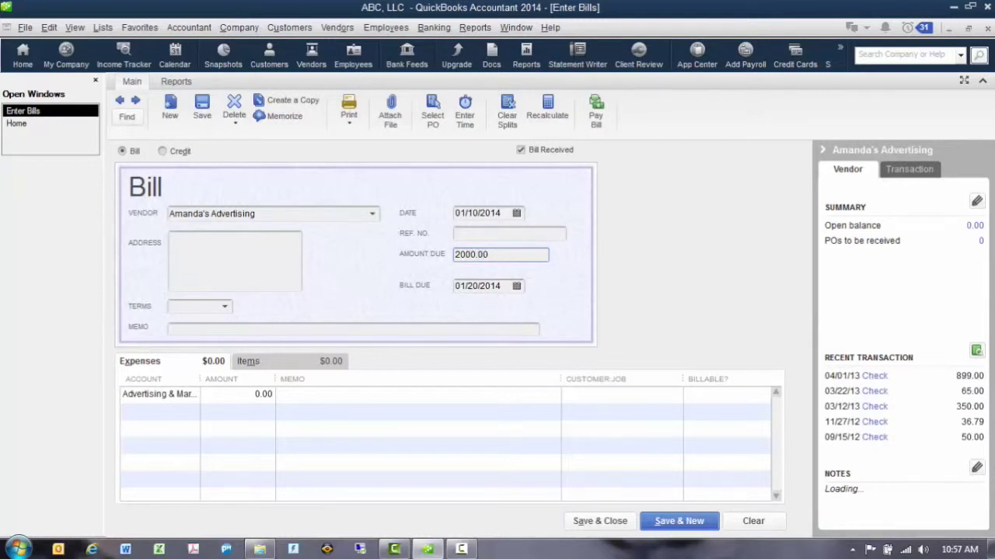
Step: Check the bill's Advertising & Marketing expense line, then save and close the bill, accepting its past date
click(198, 329)
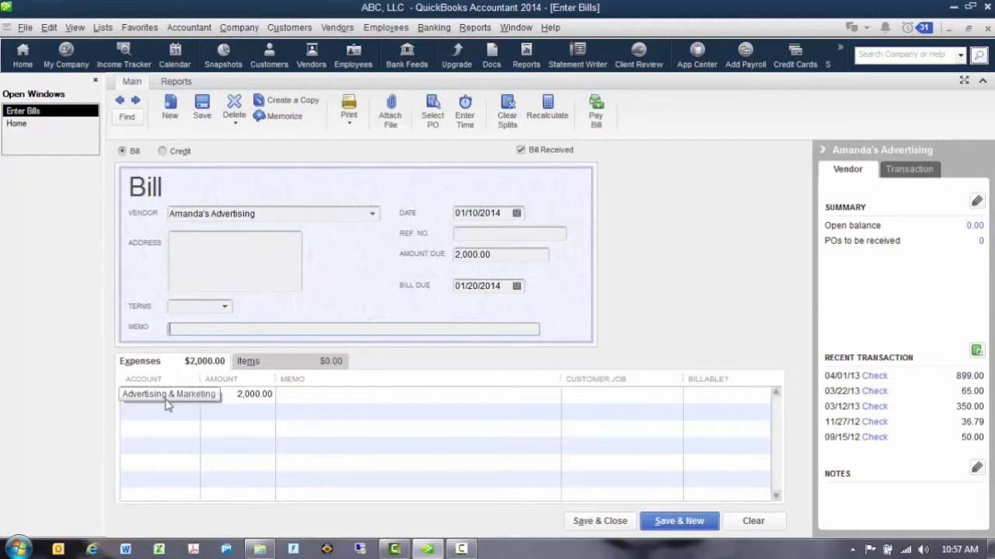
click(167, 400)
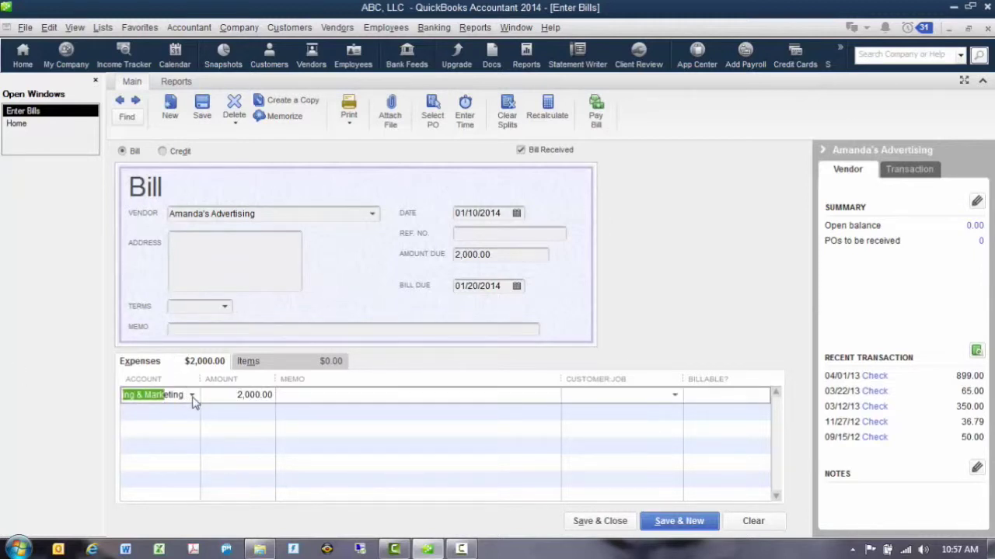
click(232, 397)
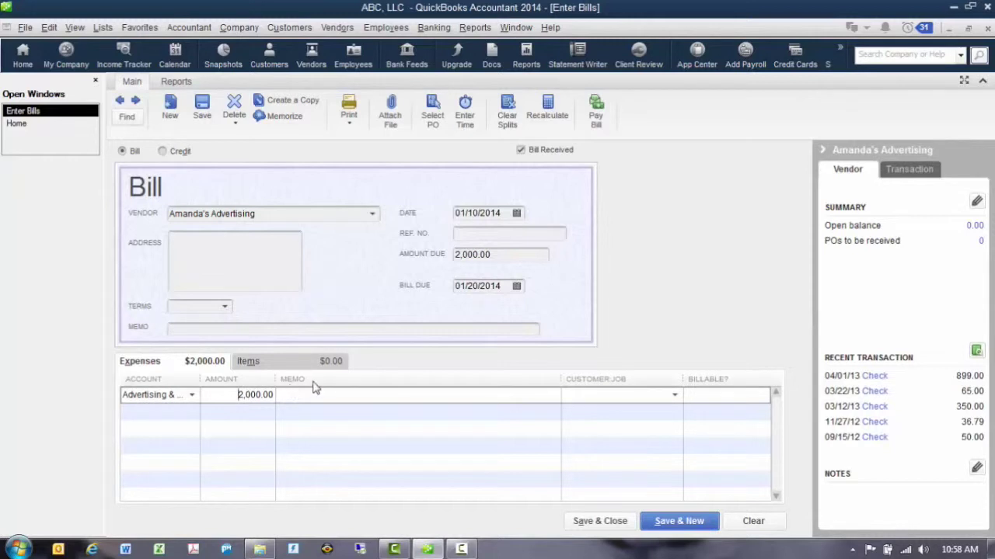
click(606, 525)
click(471, 274)
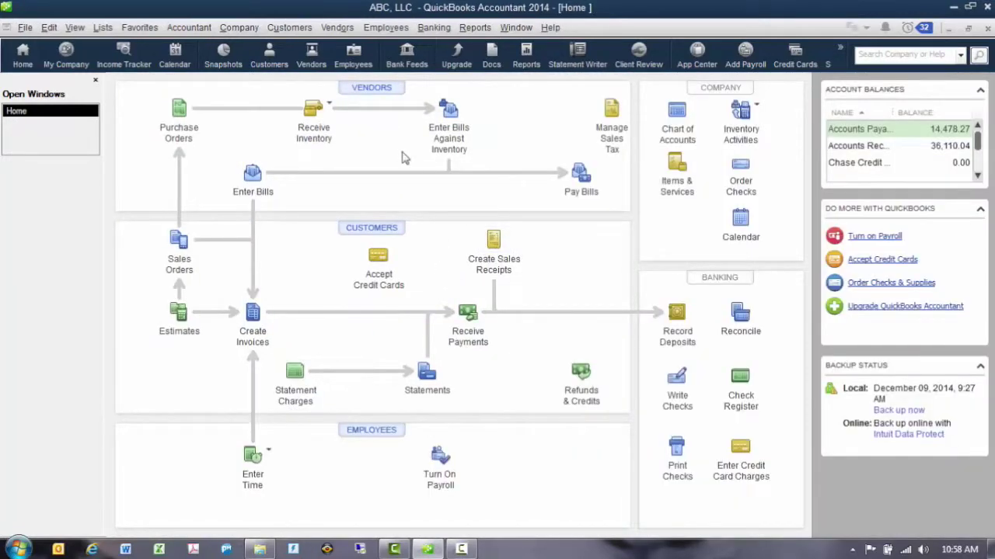
Step: Enter a new bill from Demma's Furniture with an amount due of 5,000.00 and the memo "sofa"
click(348, 29)
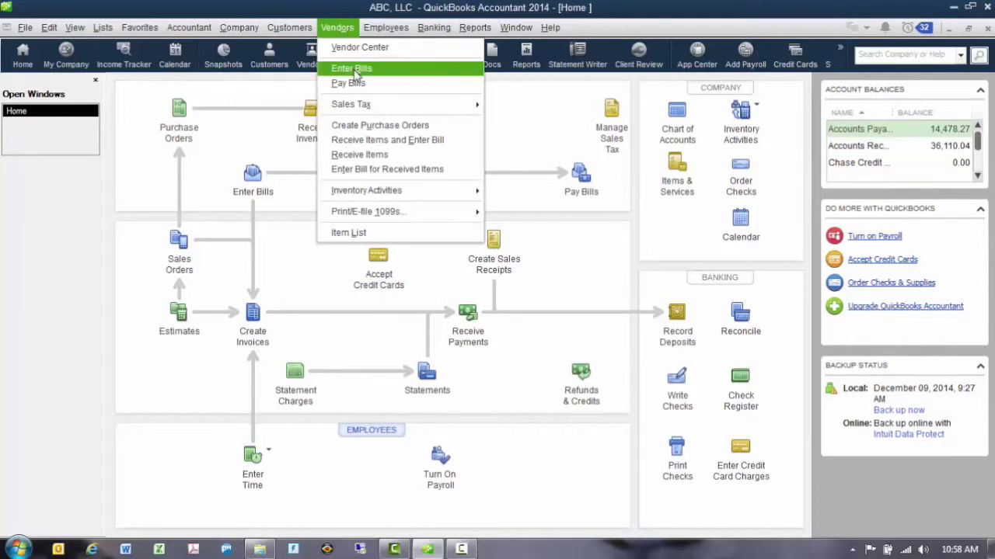
click(352, 68)
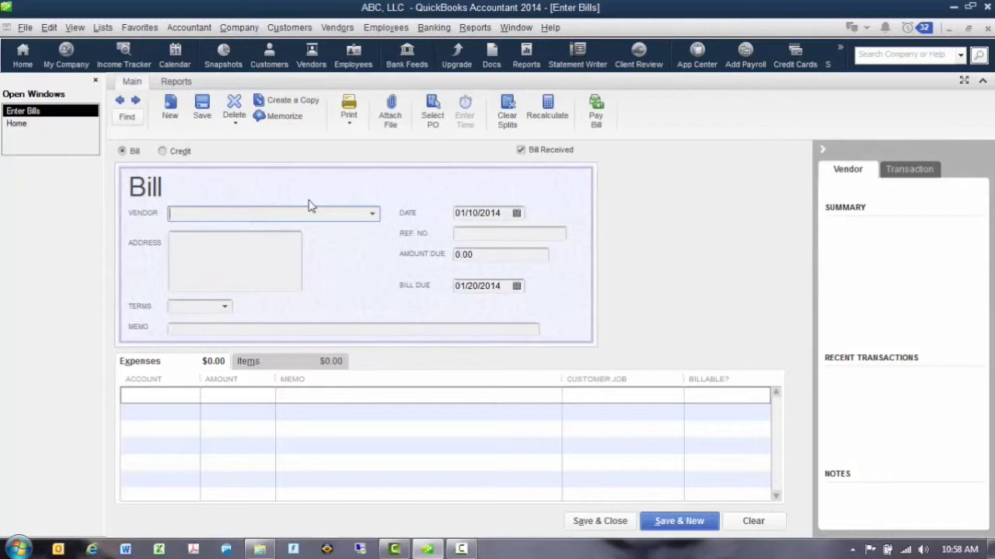
text(Demma's Furniture)
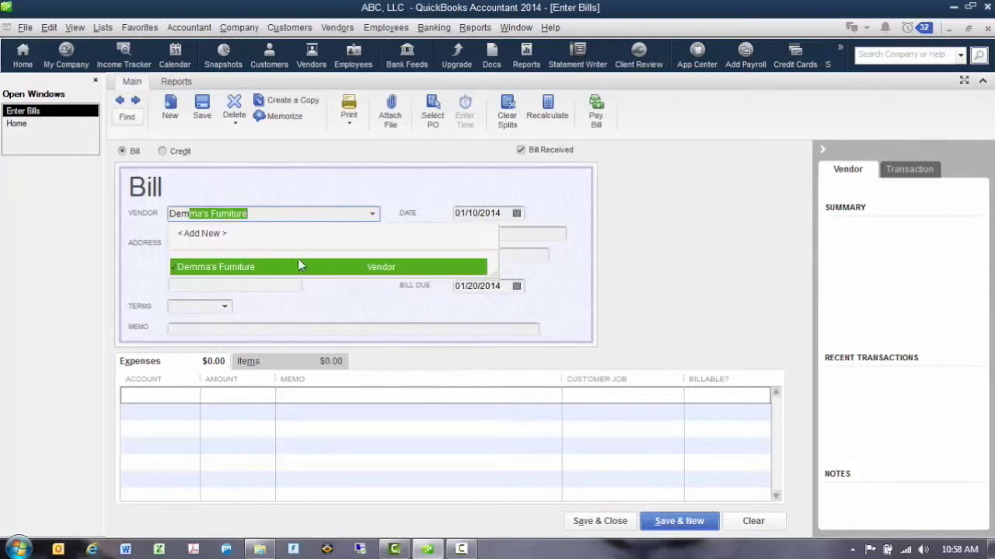
click(301, 264)
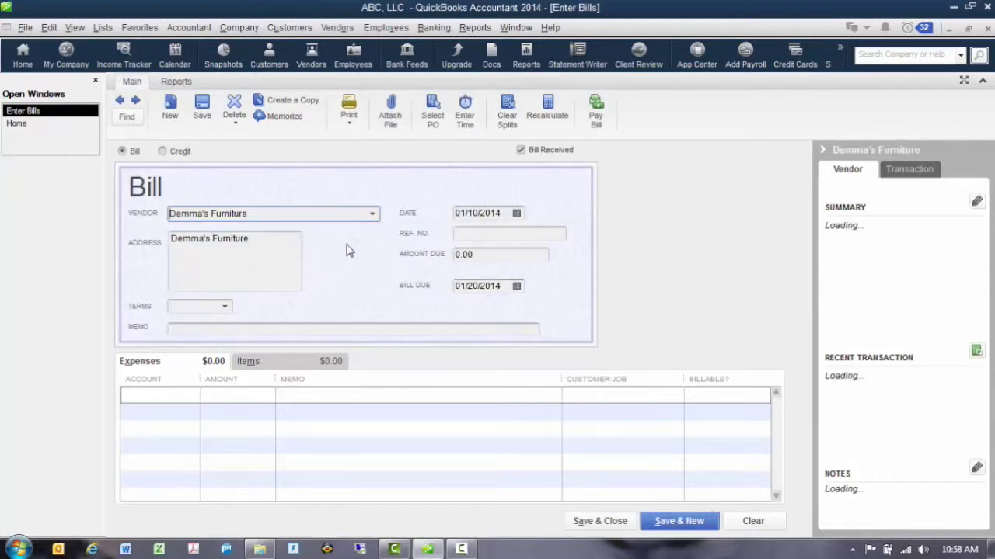
click(479, 254)
text(5000.00)
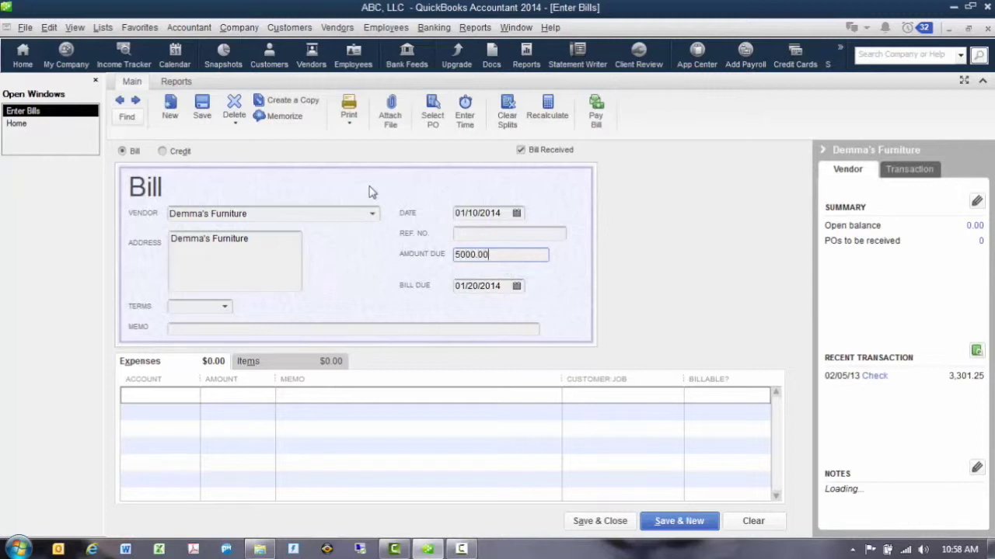
click(196, 332)
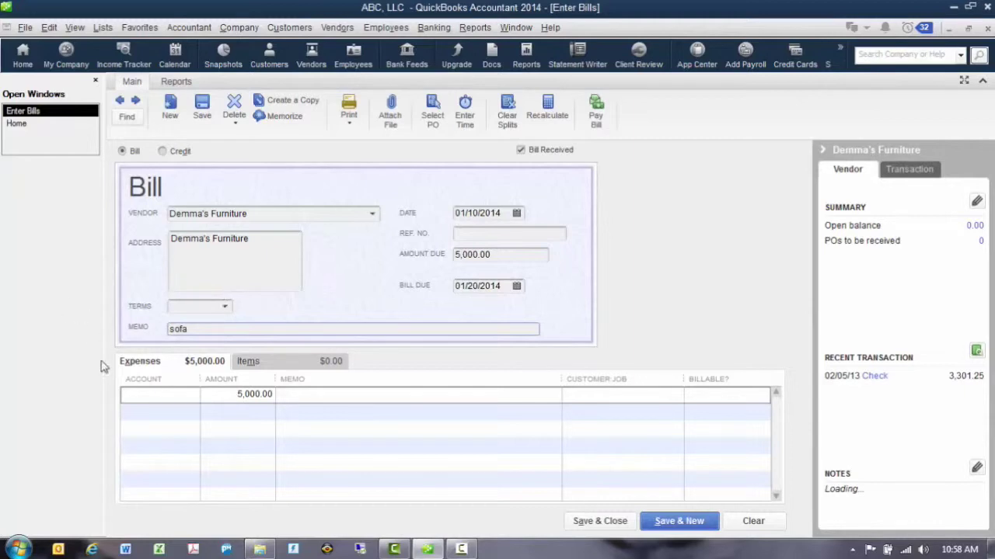
Step: Assign the bill's expense line to the Furniture & Fixtures fixed asset account, then save and close the bill, accepting its past date
click(155, 395)
click(193, 396)
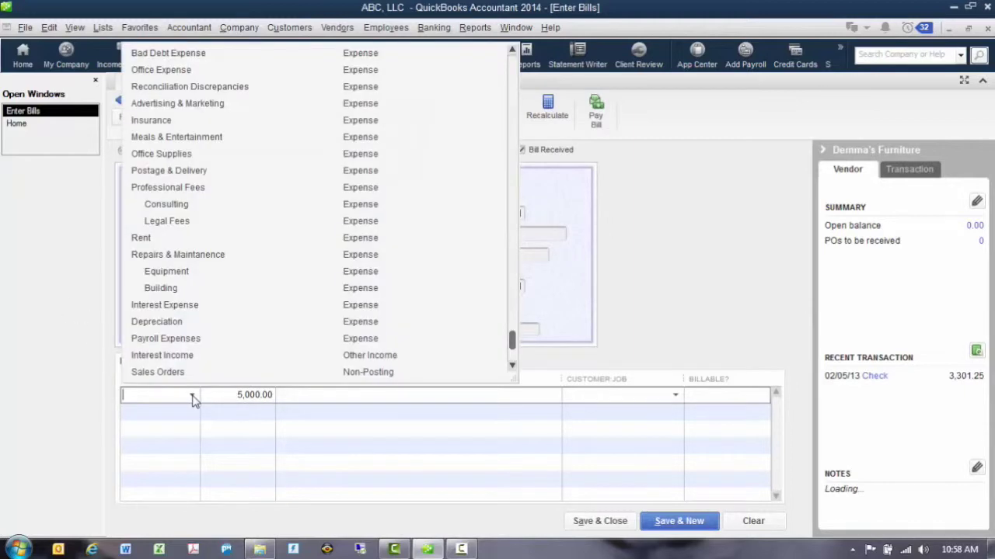
drag(511, 338, 435, 66)
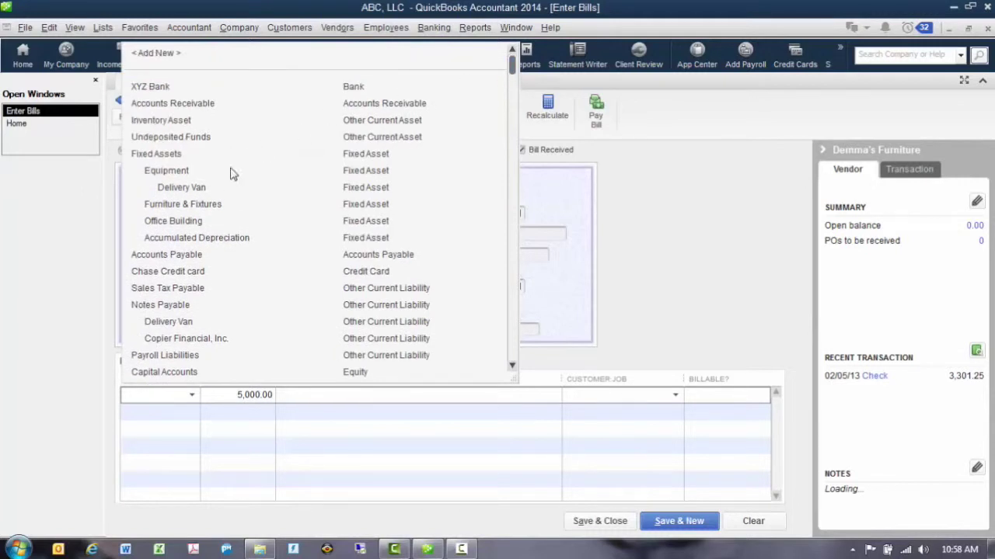
click(200, 204)
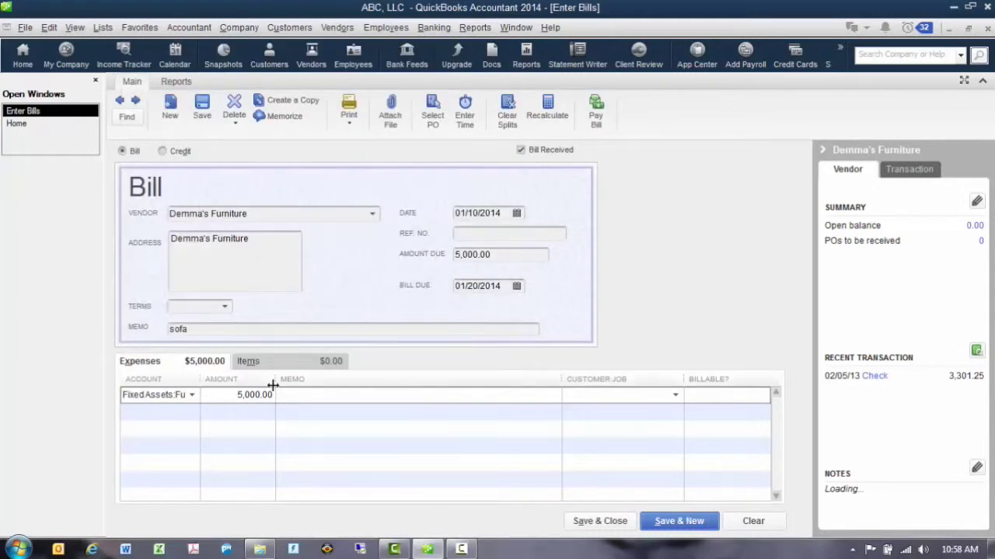
drag(270, 395, 220, 388)
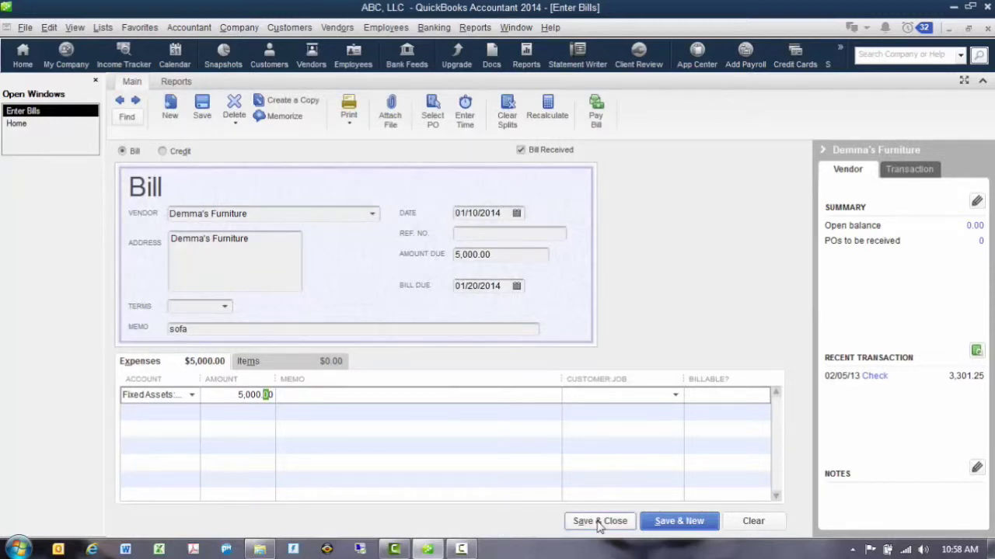
click(599, 522)
click(466, 271)
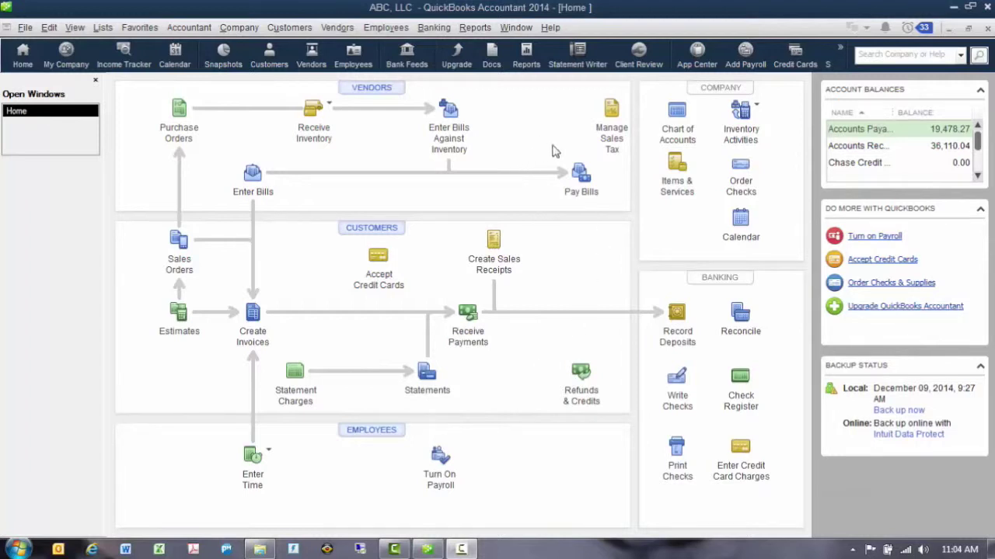
Step: Pay the Amanda's Advertising bill in full by Chase credit card, dated 01/15/2014, accepting the past date
click(337, 27)
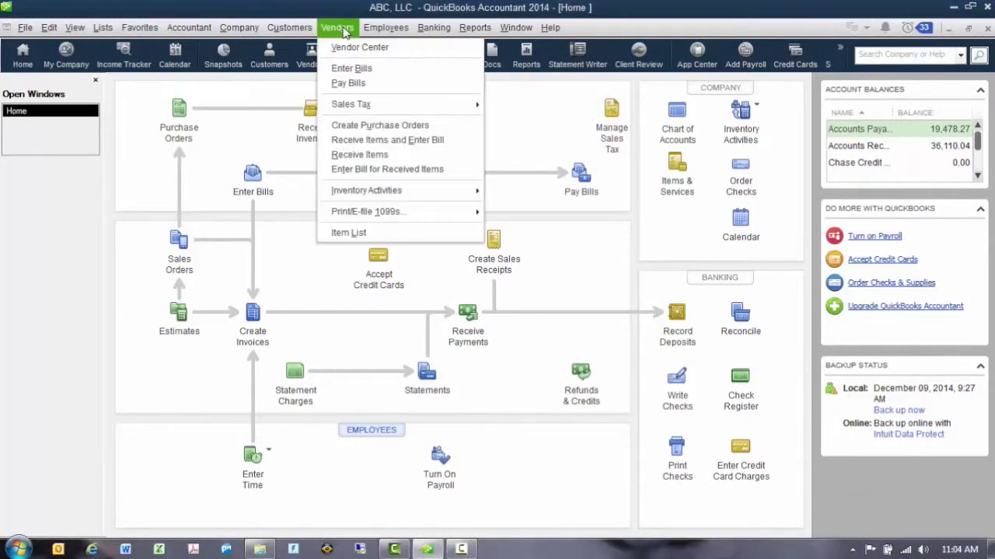
click(354, 87)
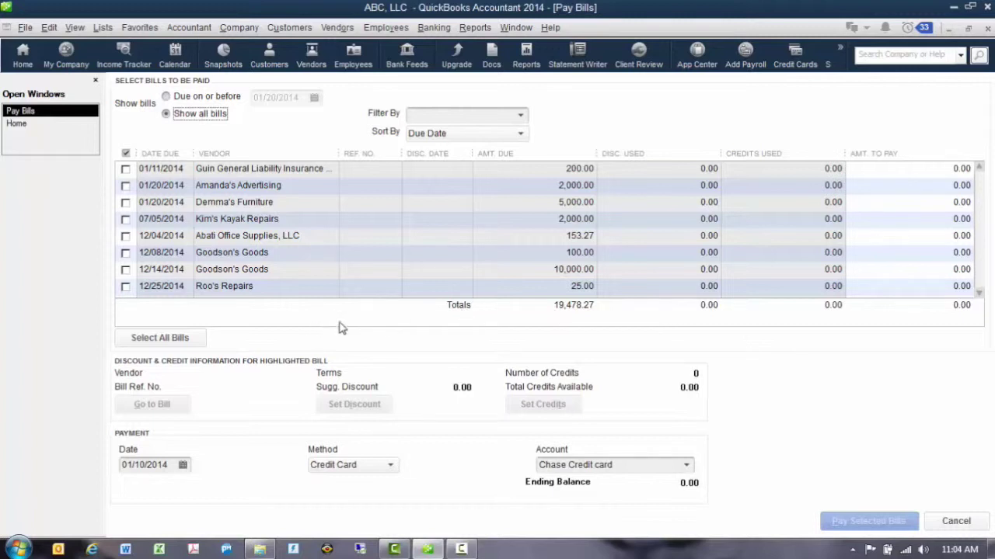
click(125, 186)
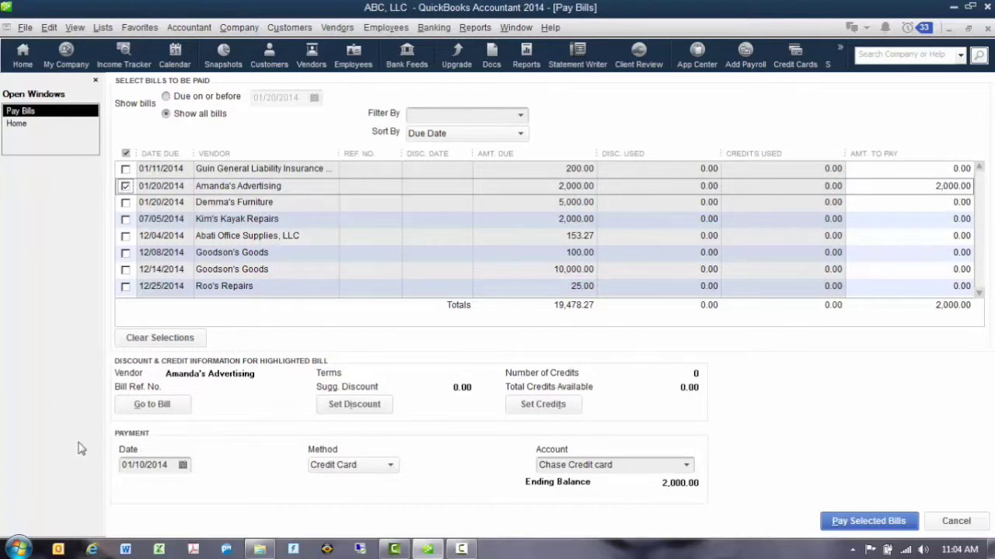
drag(139, 465, 146, 464)
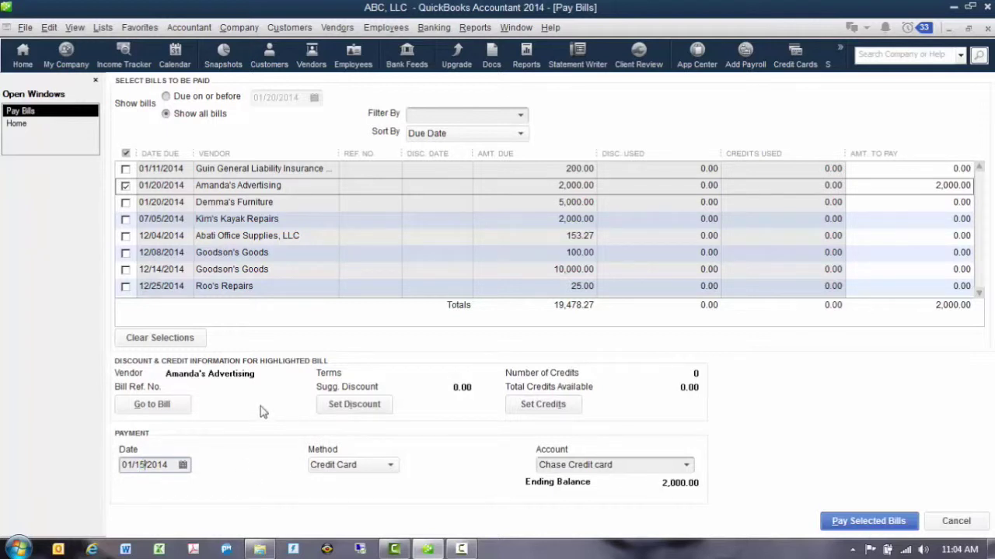
click(388, 468)
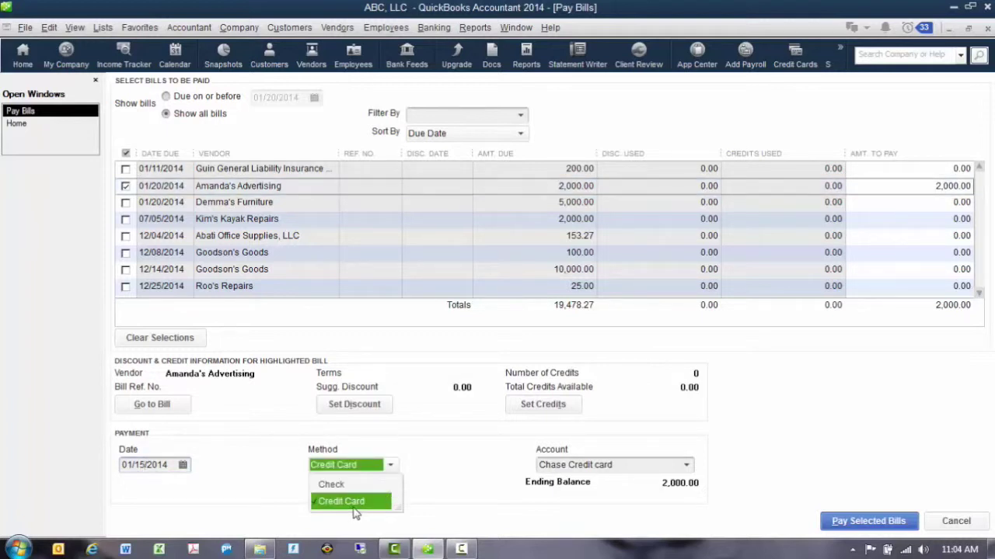
click(359, 503)
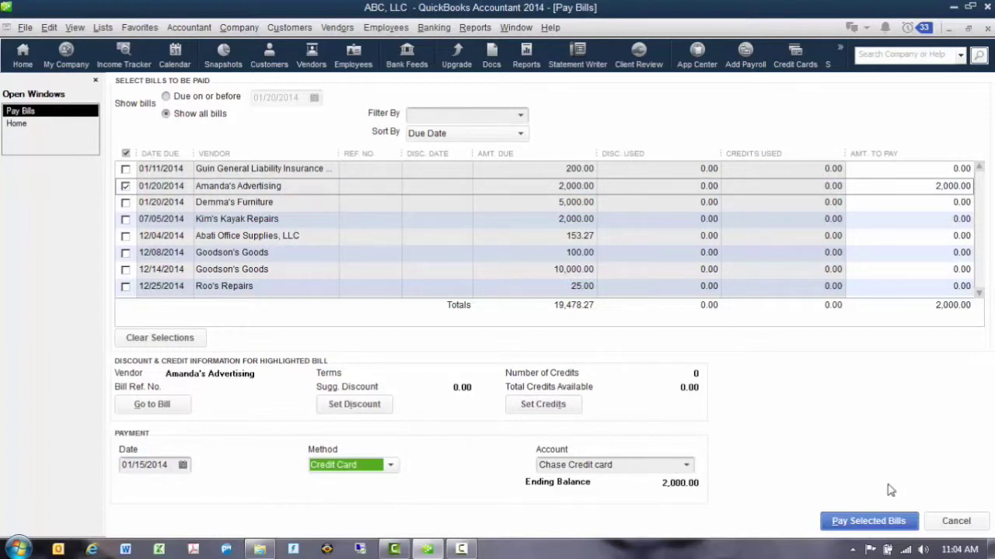
click(882, 524)
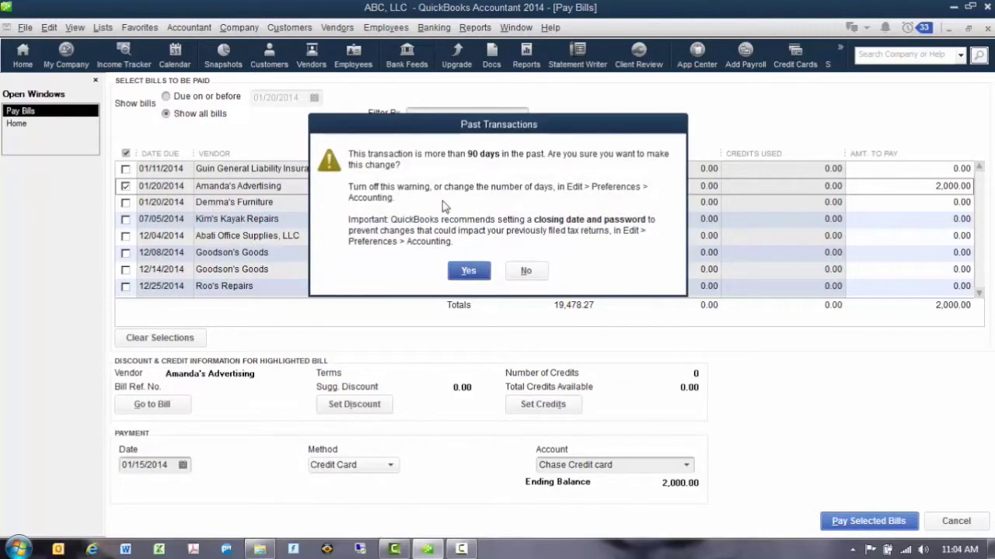
click(469, 272)
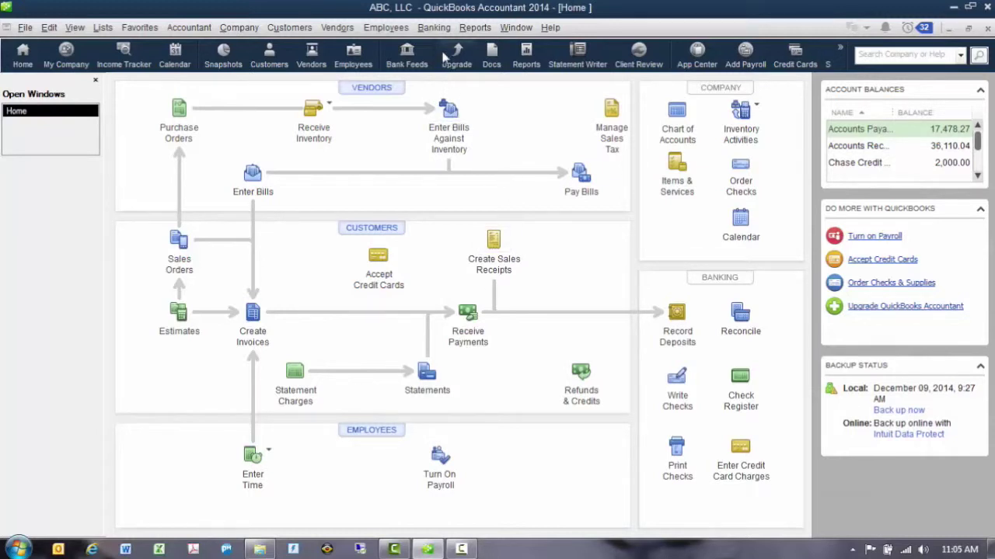
Step: Start a check from XYZ Bank to Demma's Furniture, then abandon it and go to bill payment for the vendor's open bill
click(435, 28)
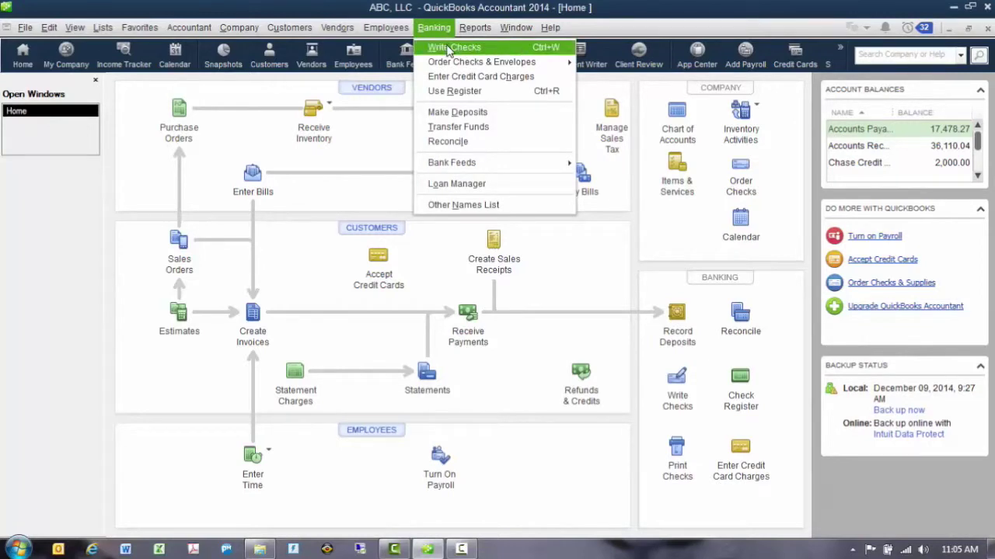
click(453, 47)
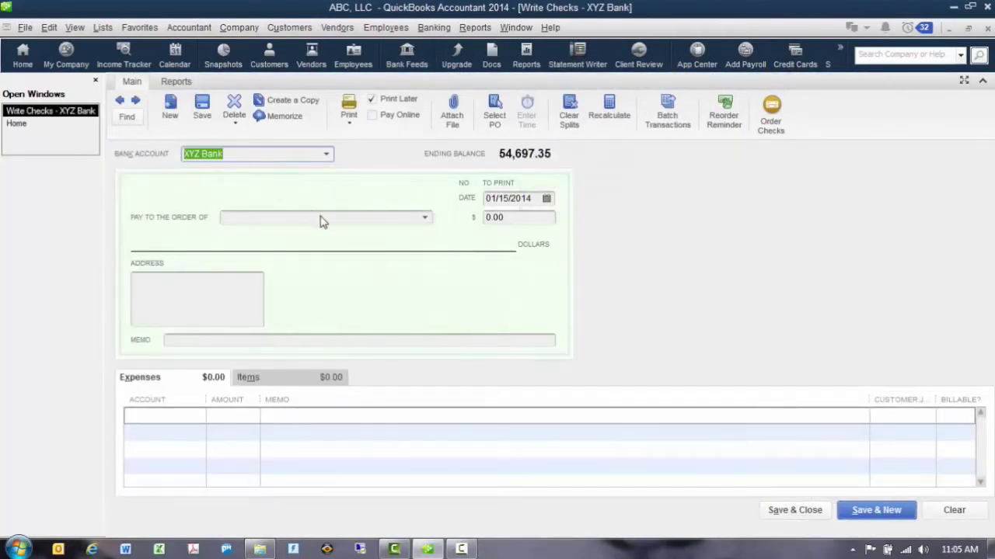
click(323, 221)
text(Dee's Deli)
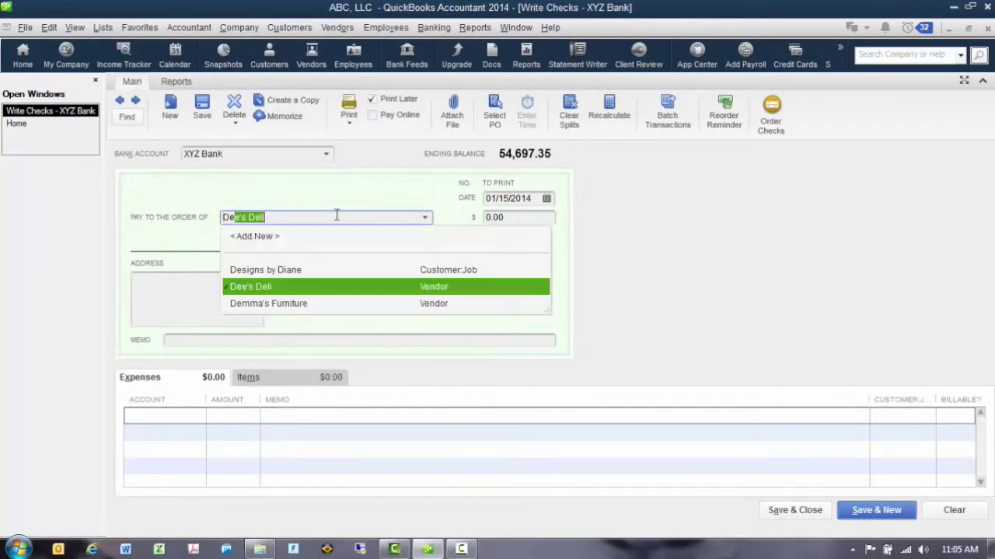
click(329, 305)
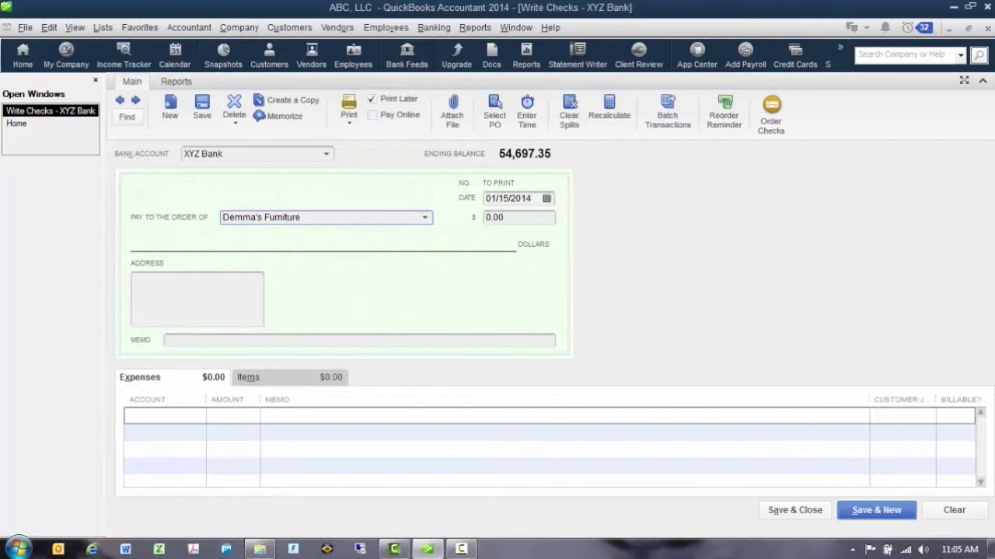
drag(352, 536, 482, 148)
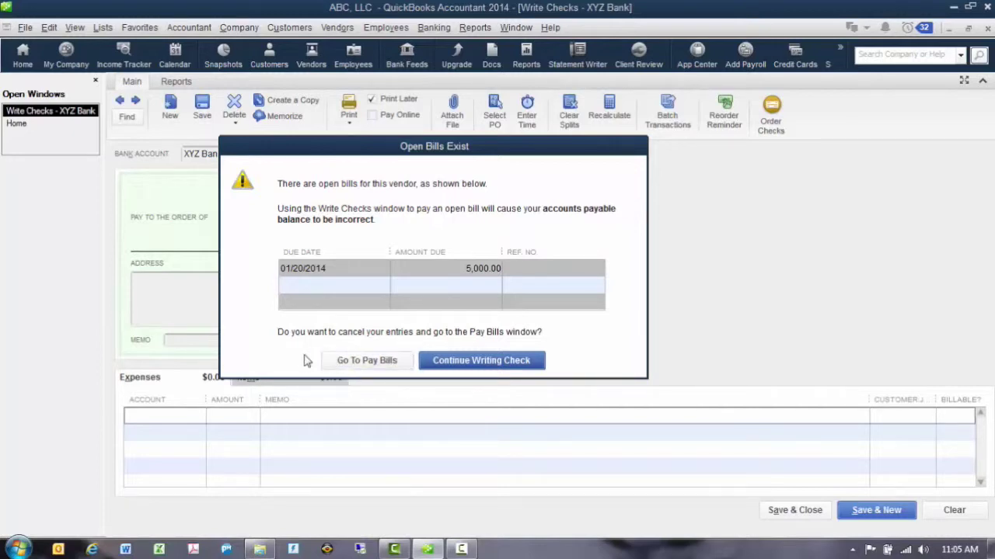
click(380, 362)
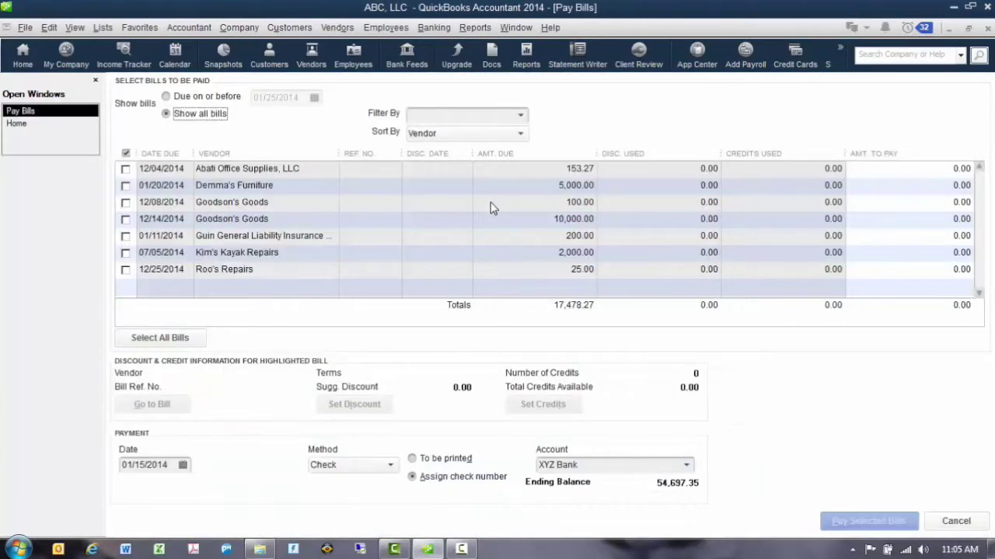
Step: Select the Demma's Furniture bill for payment and set its amount to pay to 3,000.00
click(125, 186)
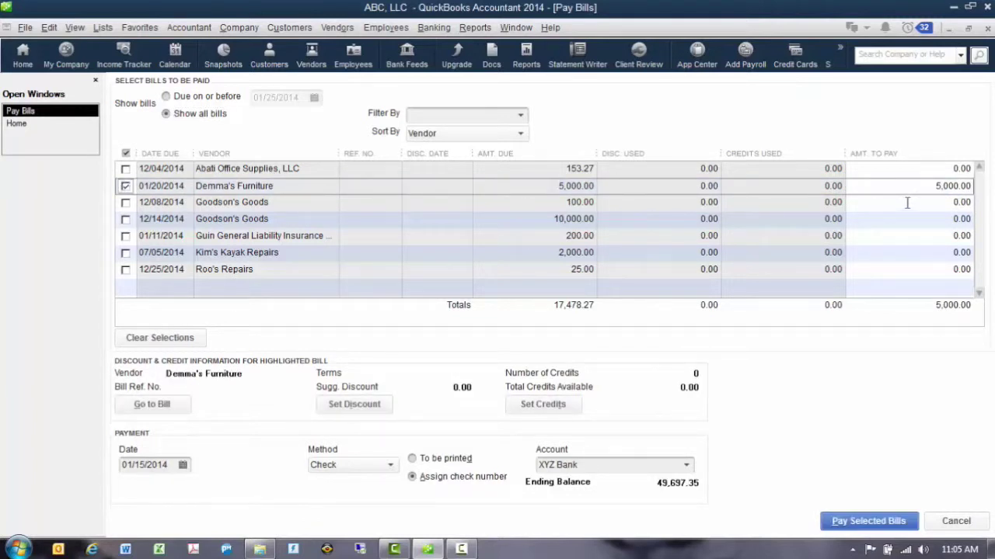
click(926, 186)
text(3000.00)
click(140, 465)
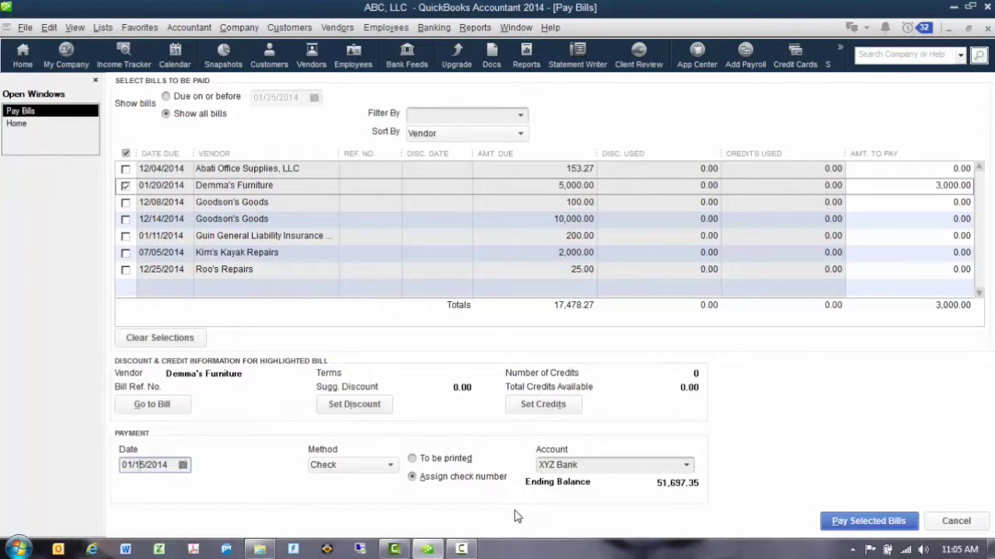
Step: Pay the selected bill by check with the manually assigned check number 3000, accepting the past date
click(412, 460)
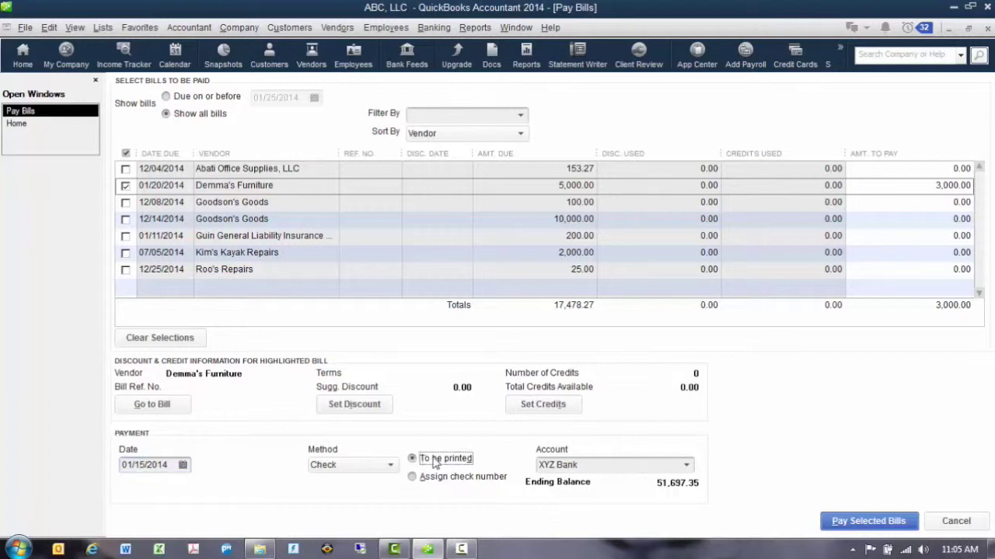
click(413, 477)
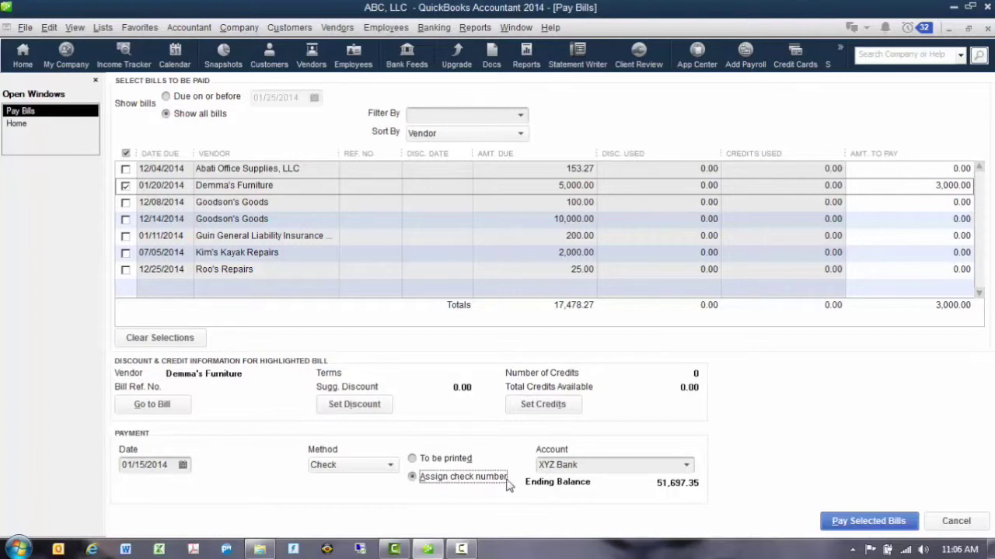
click(855, 526)
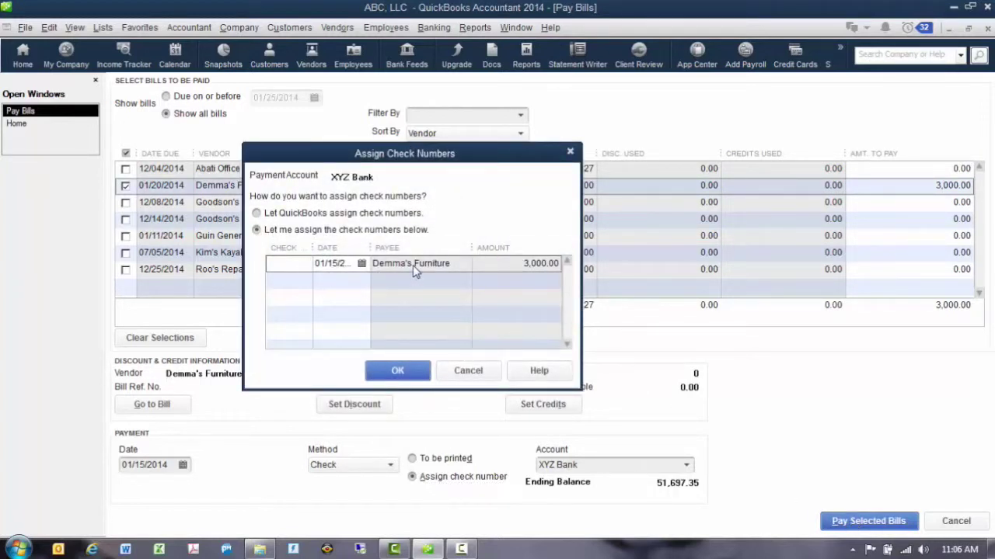
text(3000)
click(398, 372)
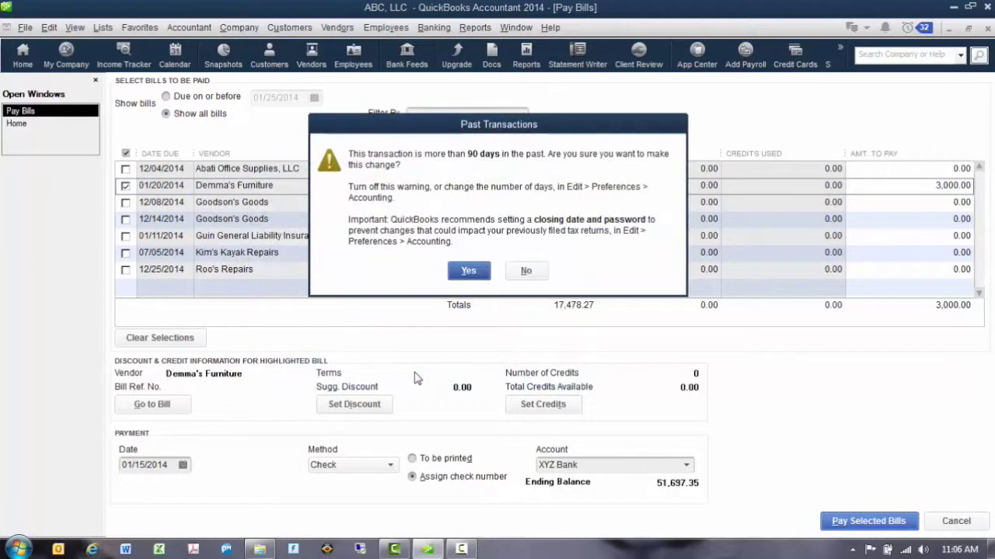
click(462, 270)
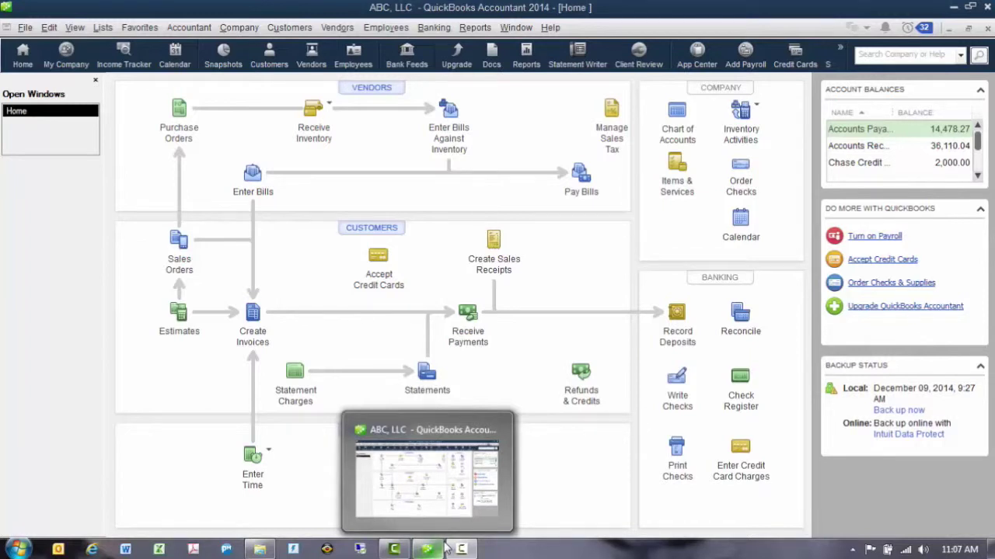
Step: Open the A/P Aging Summary report to review the outstanding balances by vendor
click(487, 30)
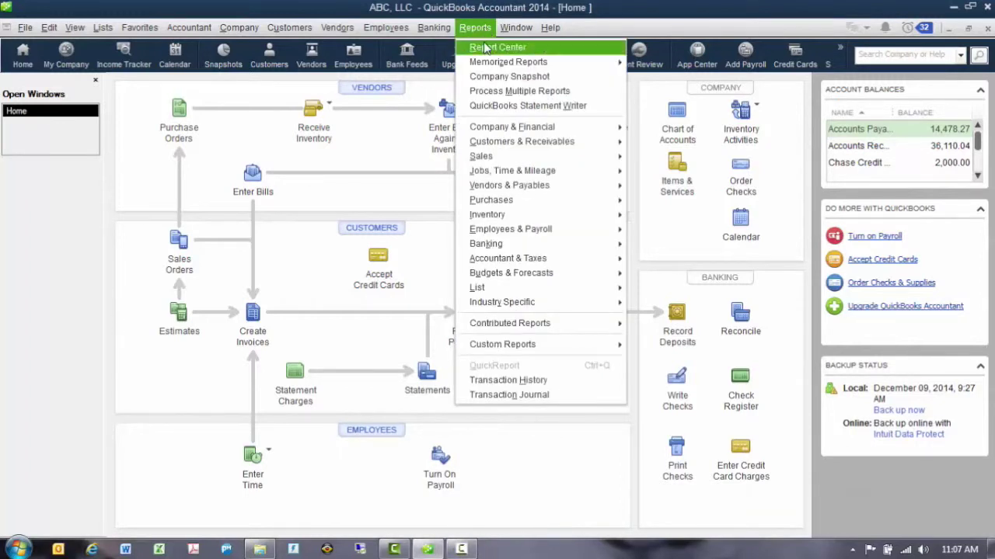
mouse_move(527, 190)
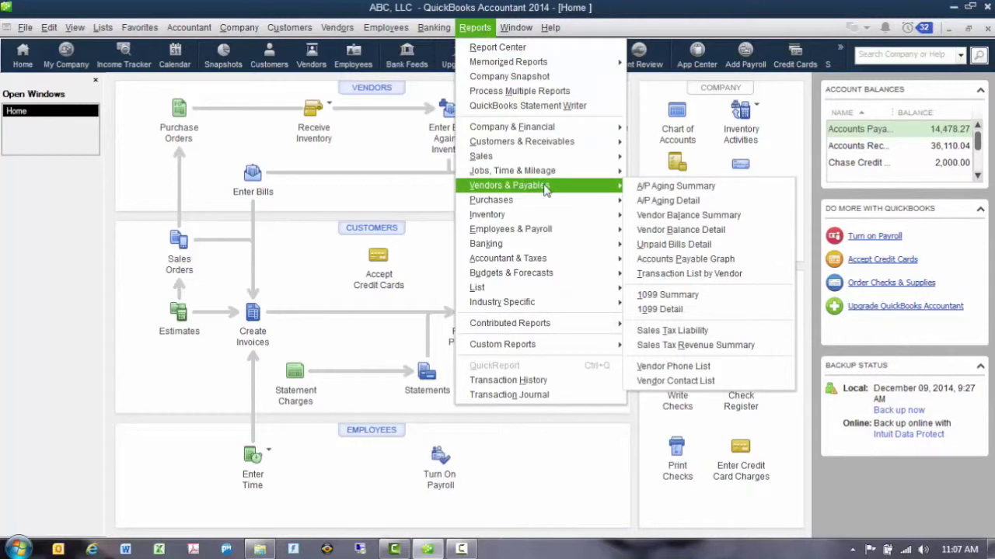
click(654, 190)
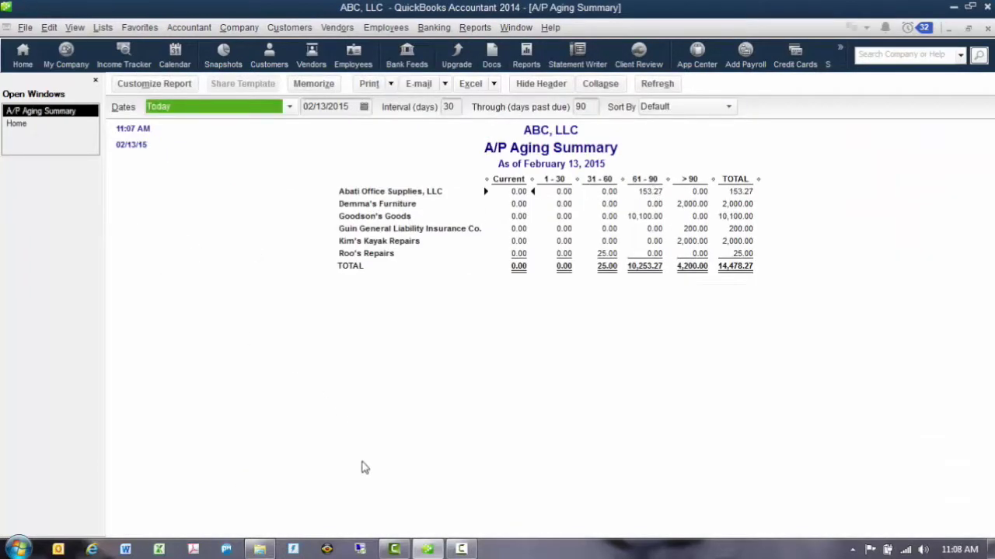
Step: Set the A/P Aging Summary date range to Last Fiscal Year to review the balances, and close the report
click(289, 107)
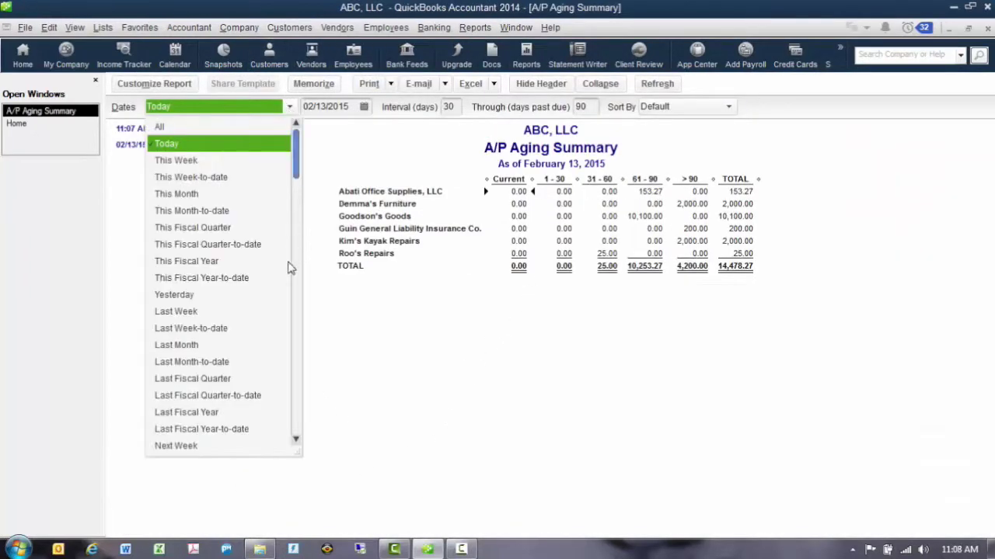
click(232, 413)
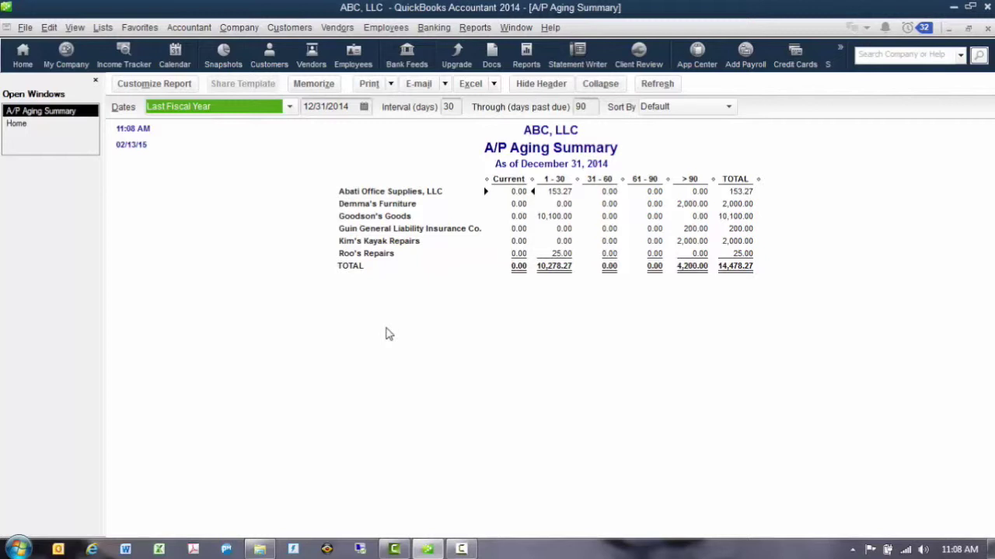
click(987, 28)
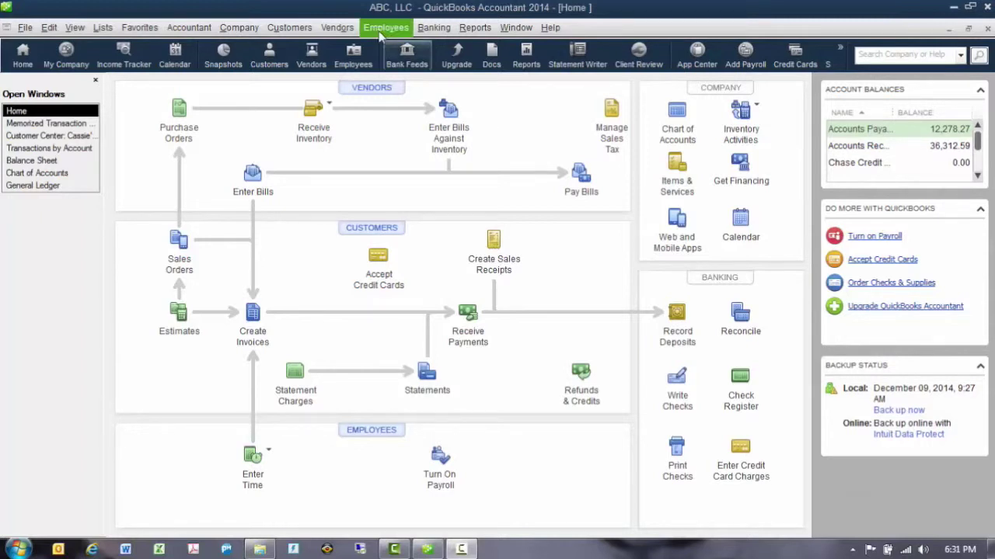
Step: Start a new vendor bill dated 01/01/2014 with an amount due of 200.00
click(337, 28)
click(350, 68)
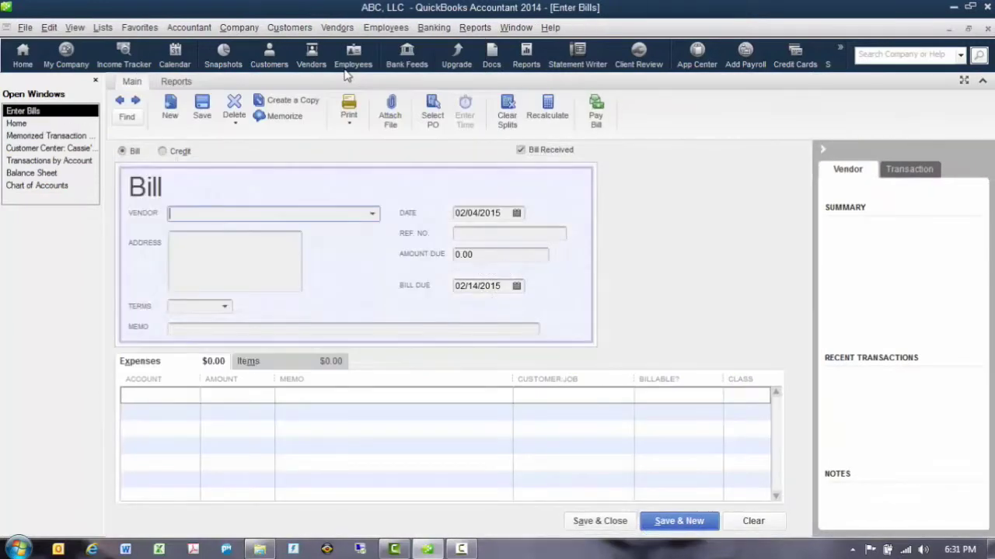
click(503, 211)
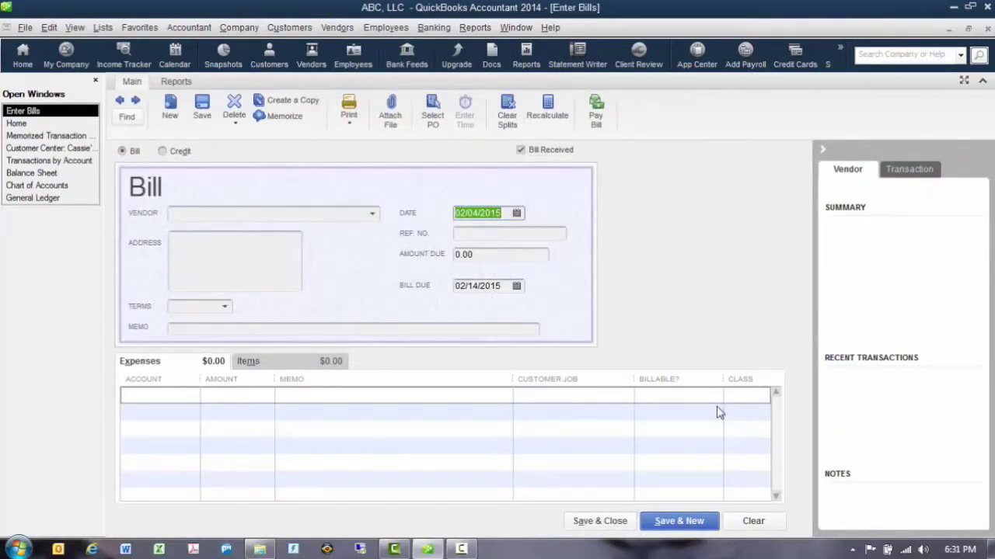
text(010114)
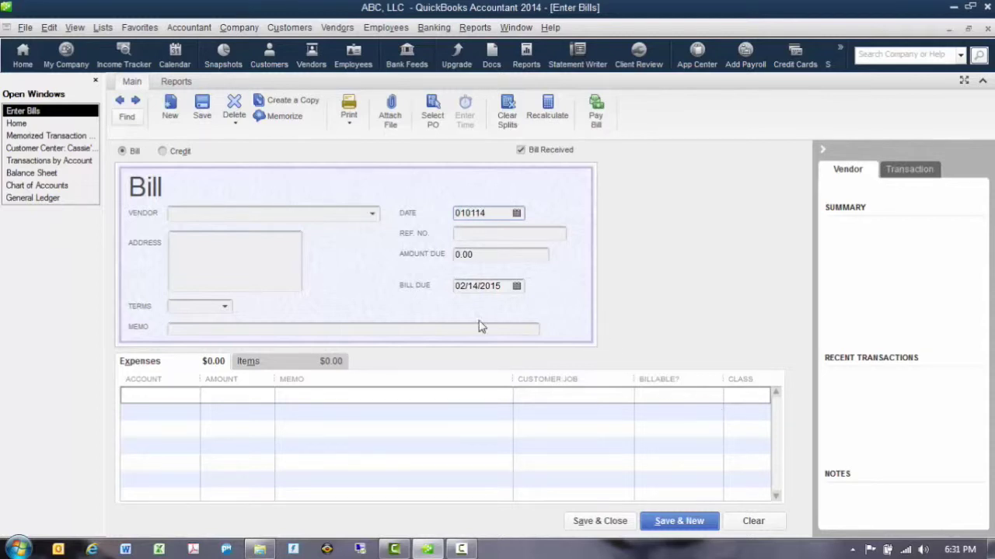
click(492, 255)
text(200.00)
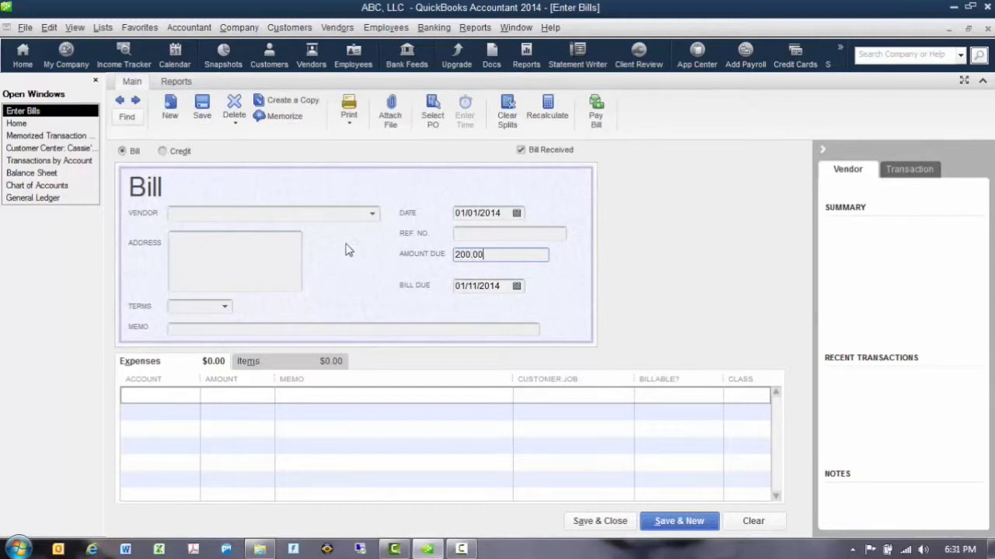
Step: Assign the bill to Guin General Liability Insurance Co. and expense it to Insurance with the memo "Monthly liability insurance payment"
click(315, 215)
text(Gu)
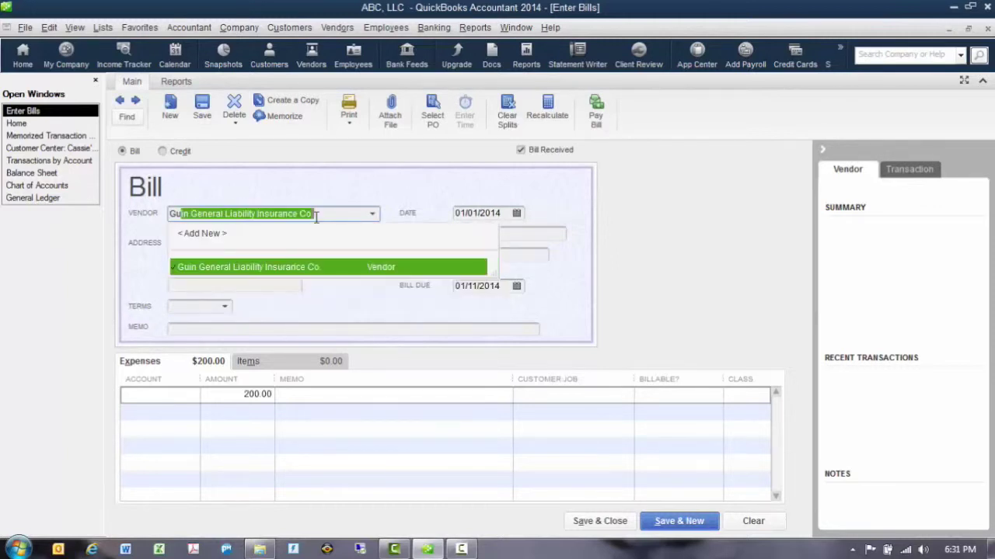
key(Tab)
click(149, 393)
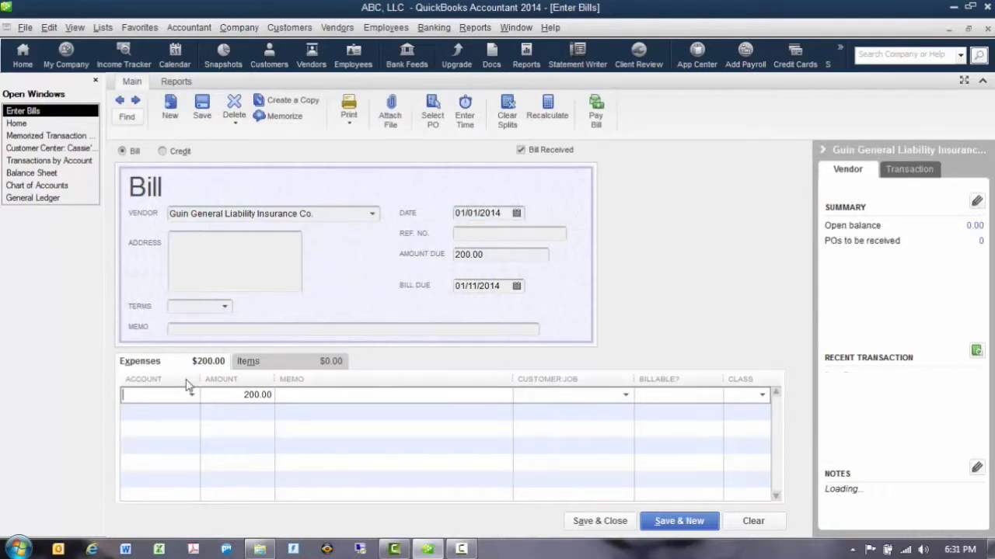
text(Insurance)
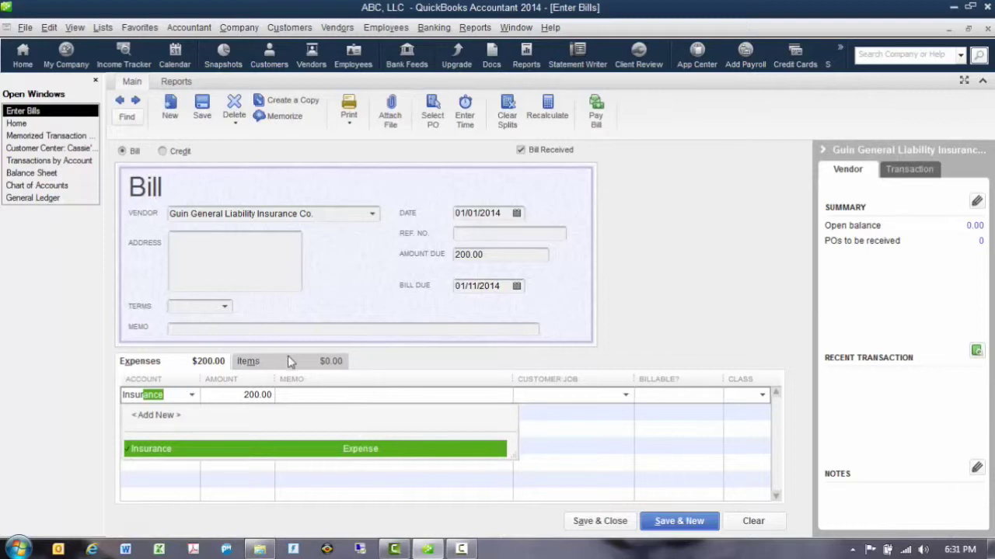
click(295, 398)
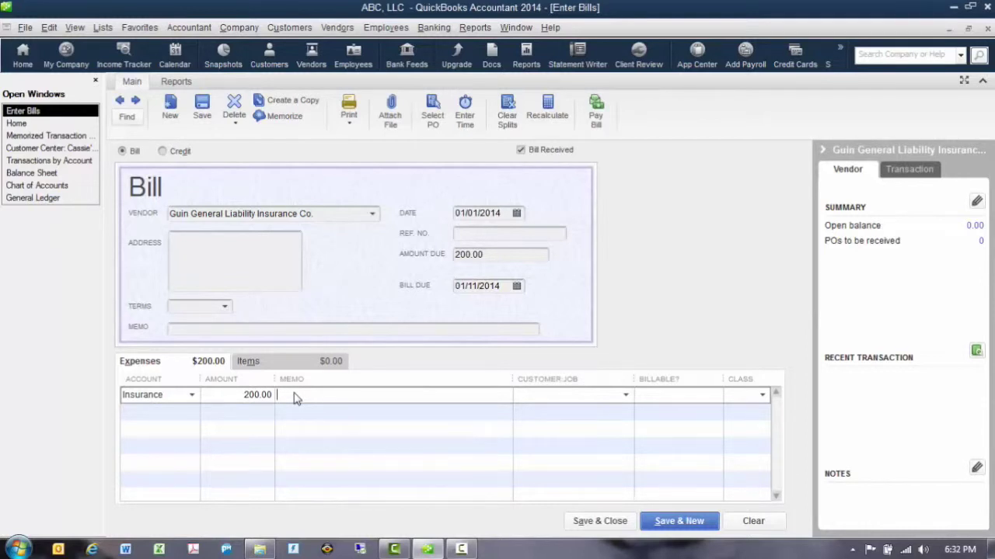
text(Monthly liability insurance payment)
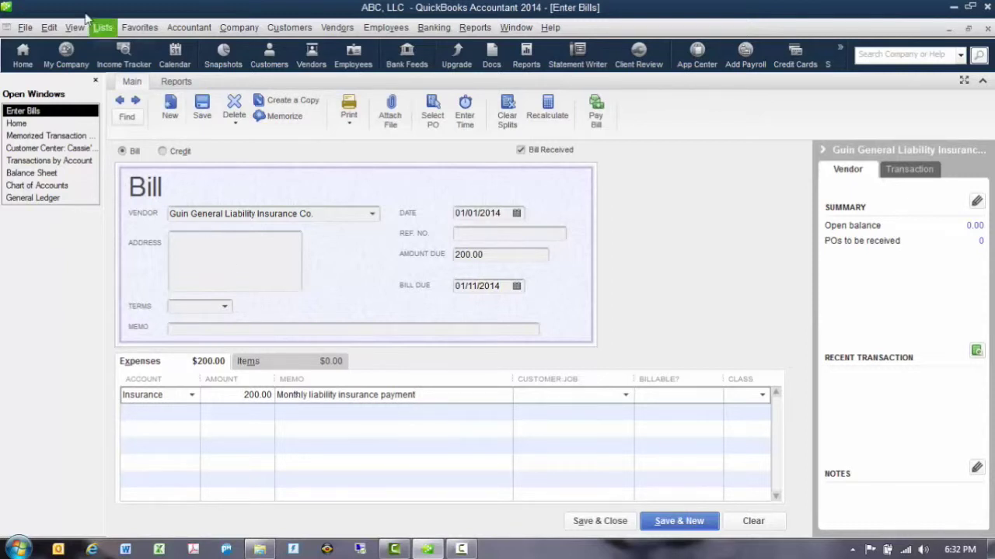
Step: Start memorizing the bill under the name "Liability insurance" with automated transaction entry
click(49, 29)
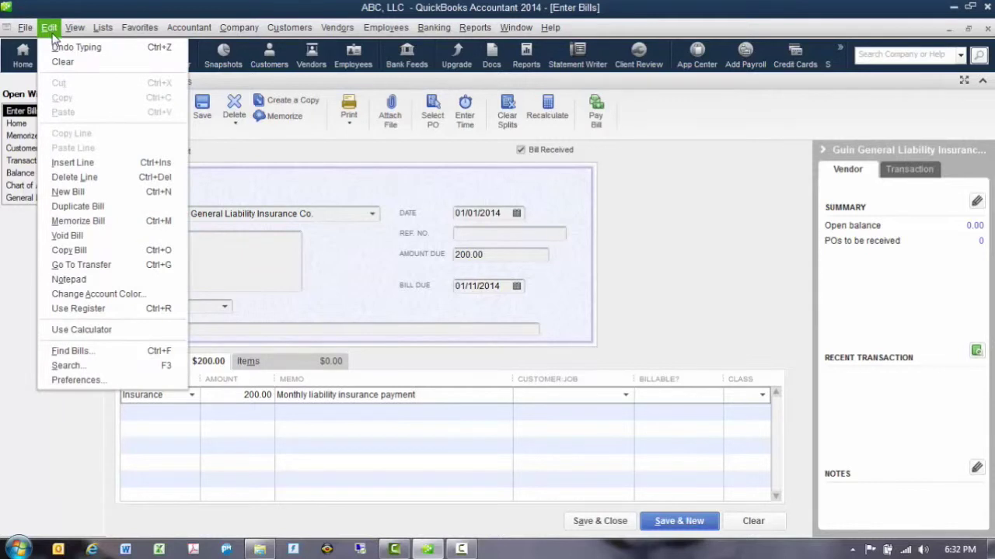
click(102, 222)
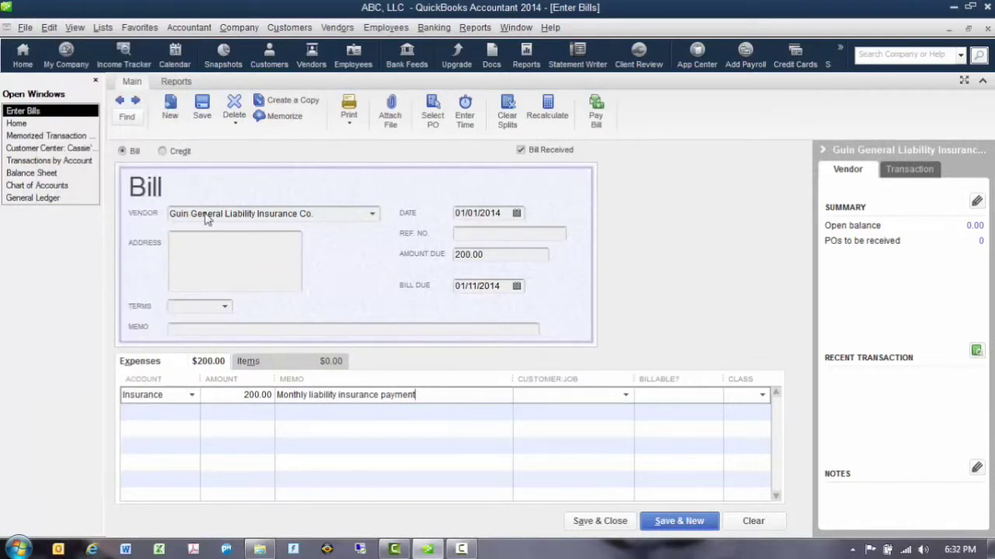
click(286, 123)
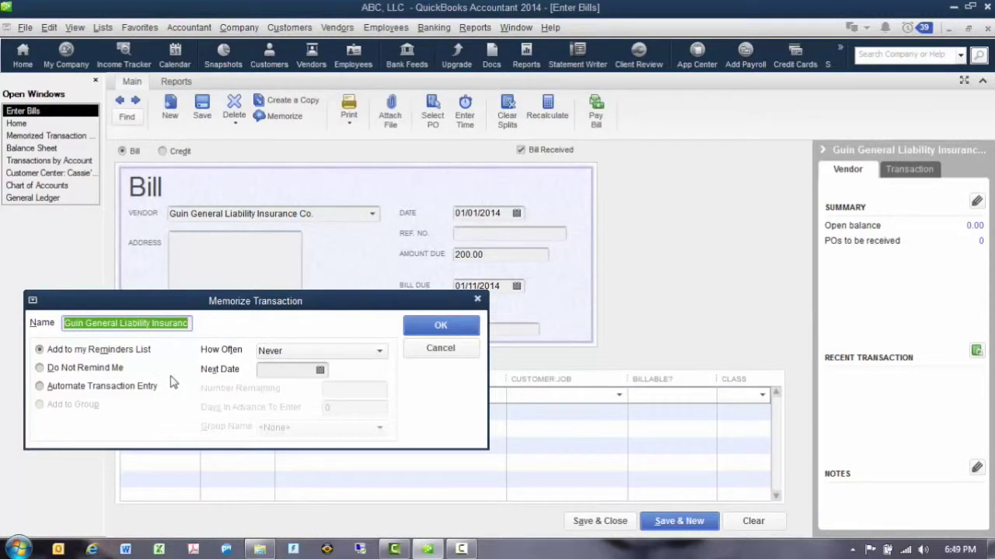
text(Liabili)
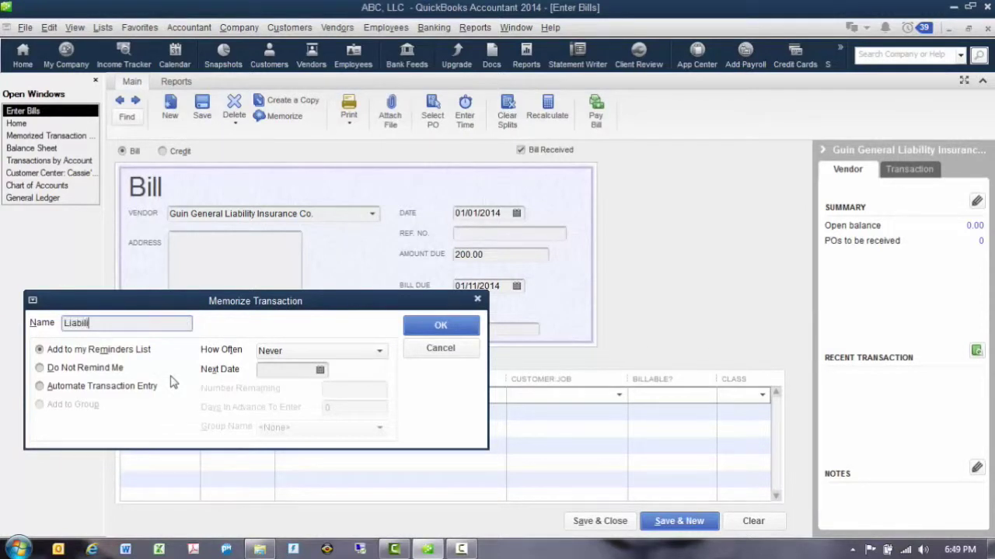
text(ty insurance)
click(74, 367)
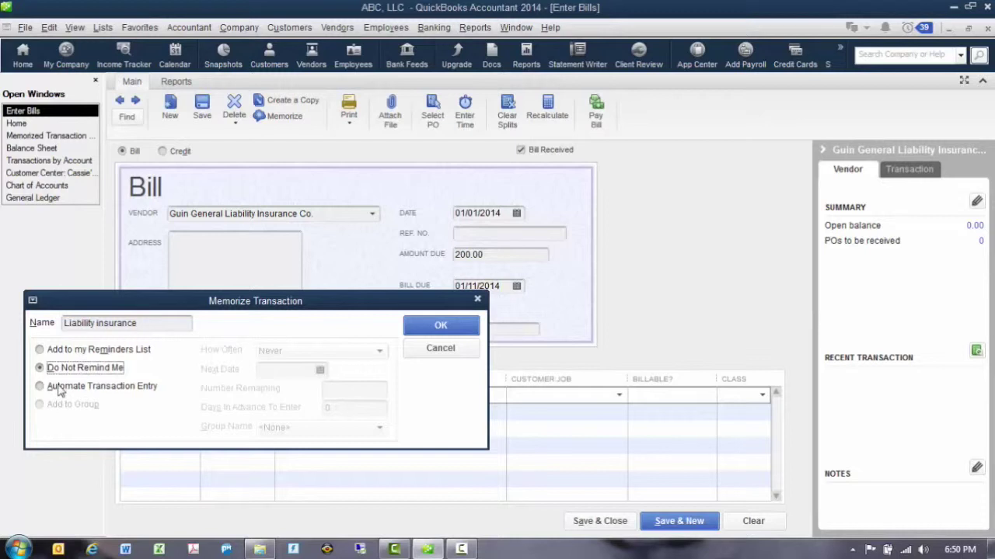
click(60, 388)
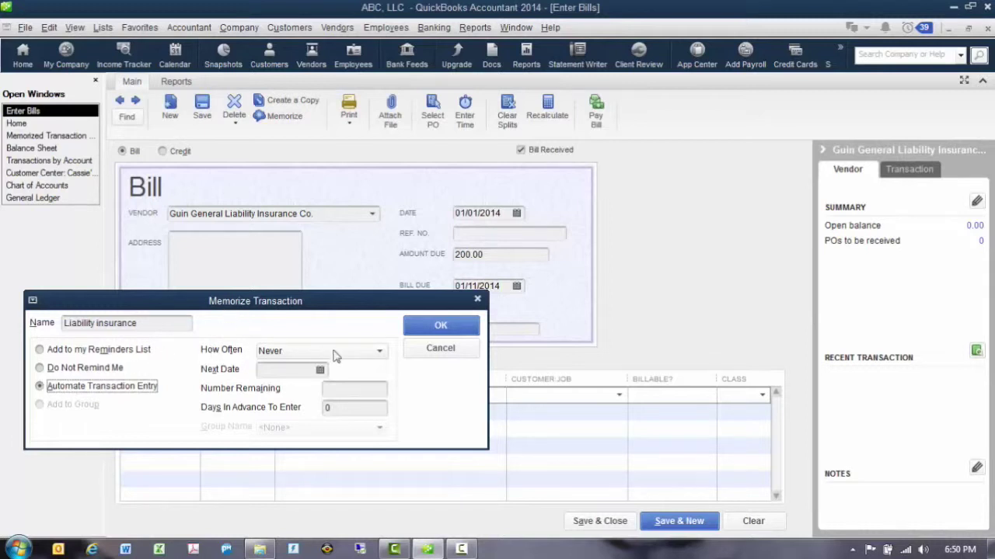
Step: Schedule the memorized bill monthly with next date 02/01/2014 and 11 remaining entries, and save the memorized transaction
click(379, 351)
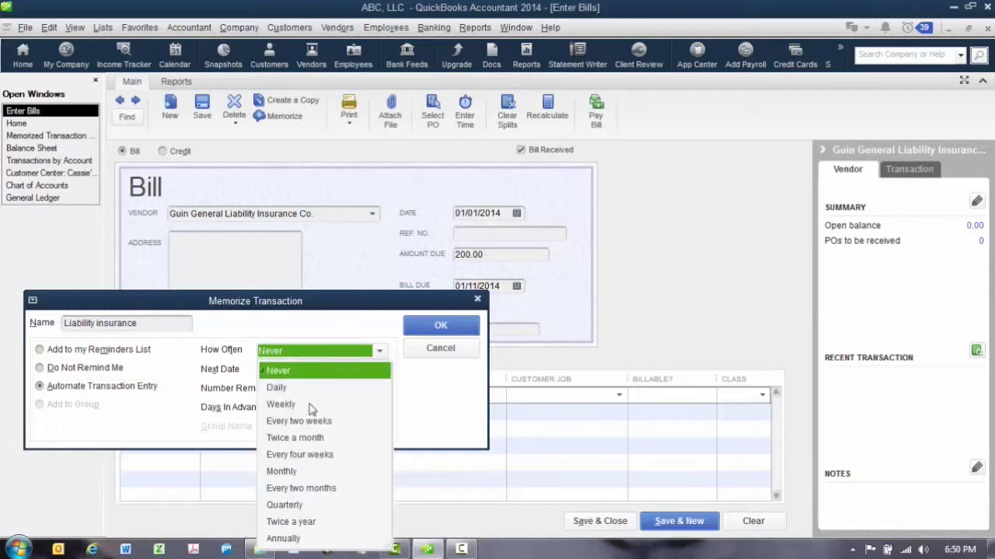
click(291, 472)
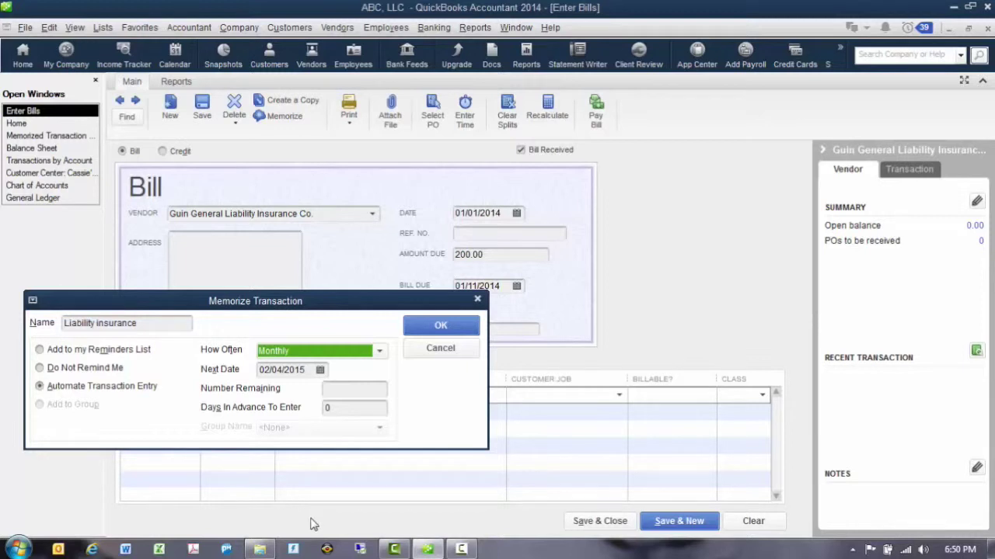
click(305, 371)
double_click(305, 371)
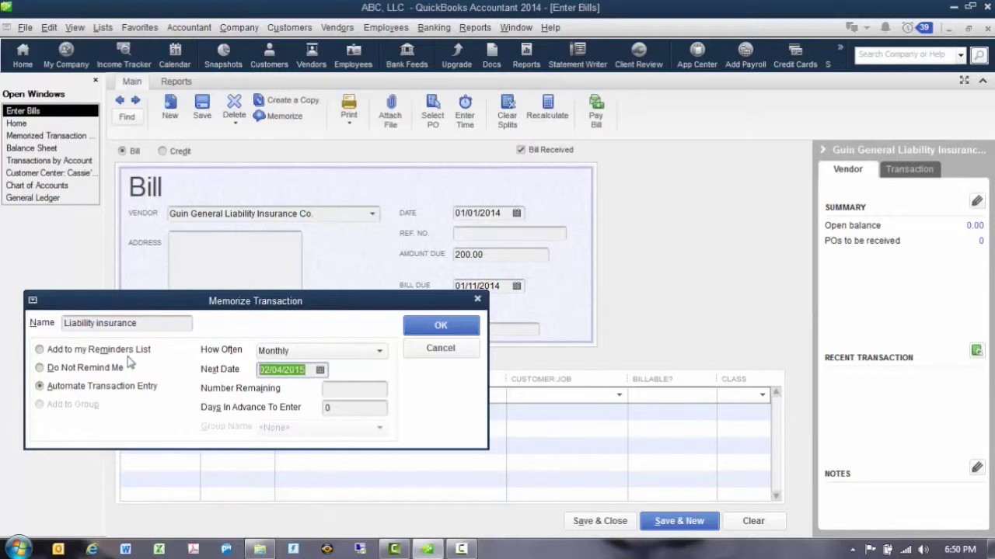
text(020)
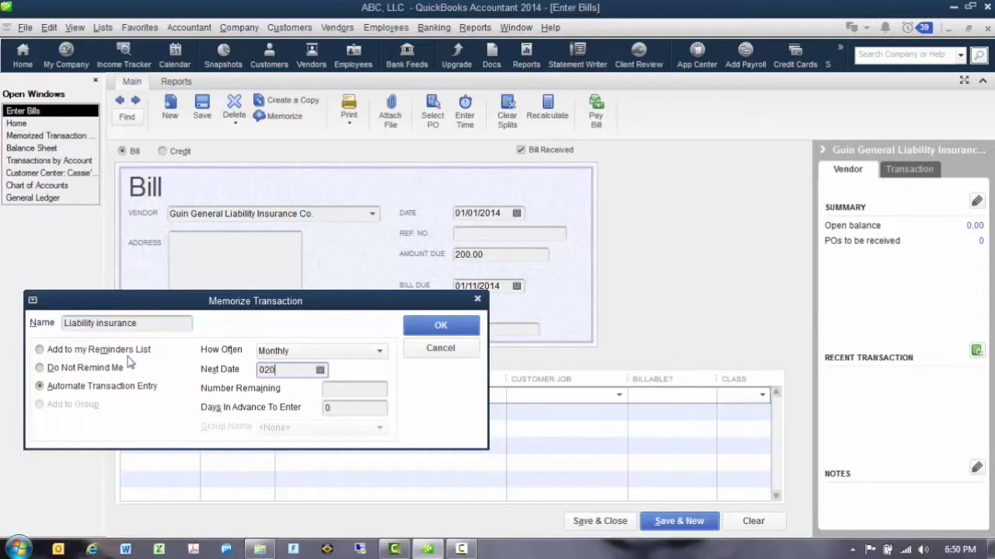
text(114)
key(Tab)
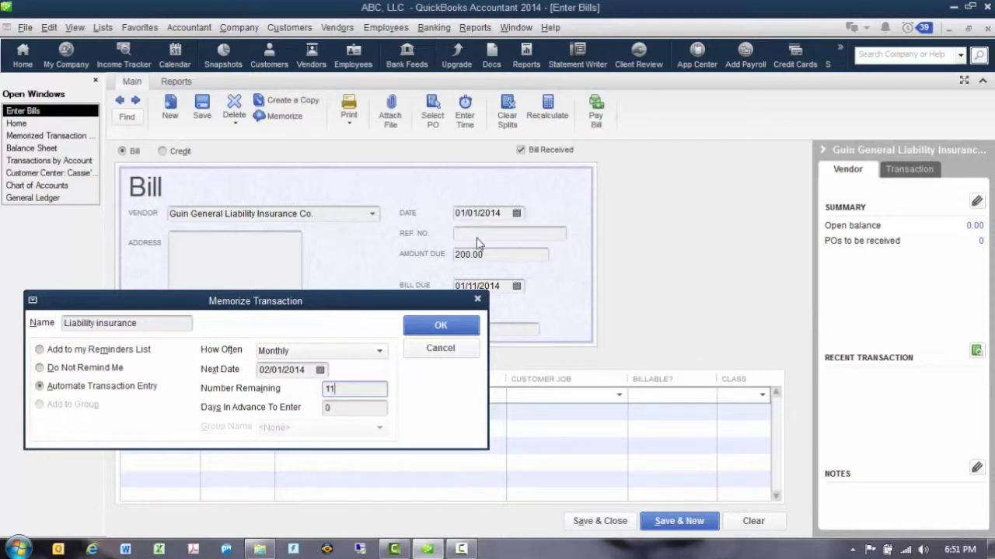
click(440, 326)
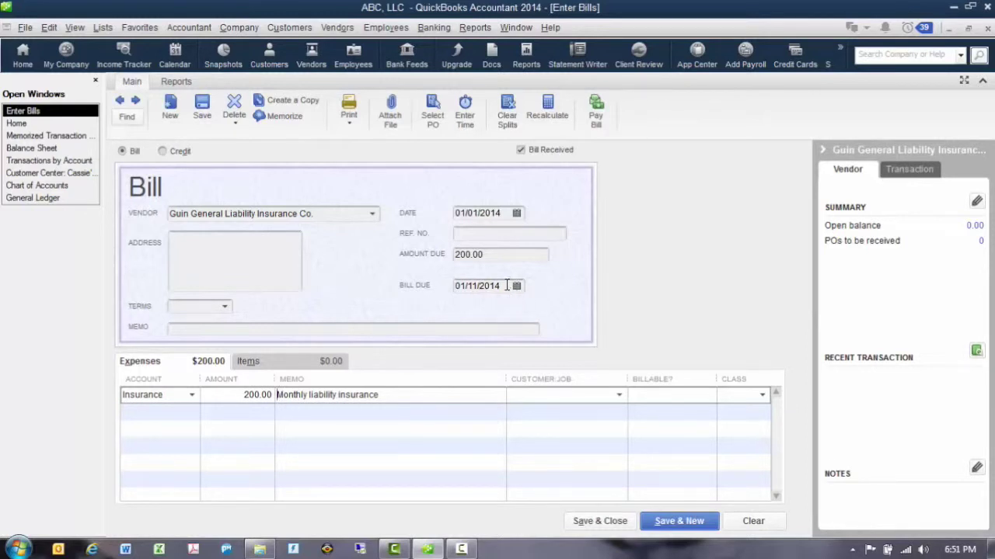
Step: Save and close the insurance bill, accepting the past date and the missing class
click(610, 523)
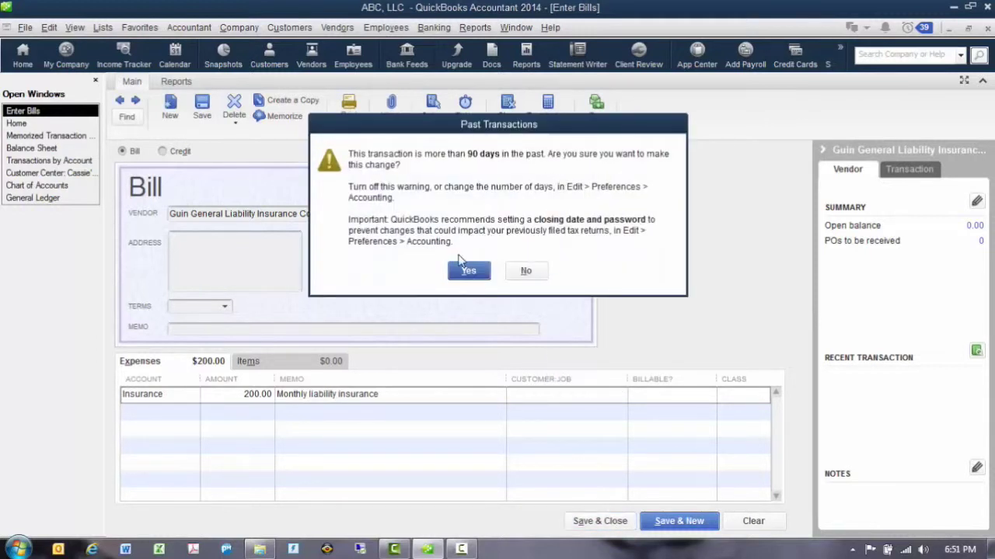
click(468, 271)
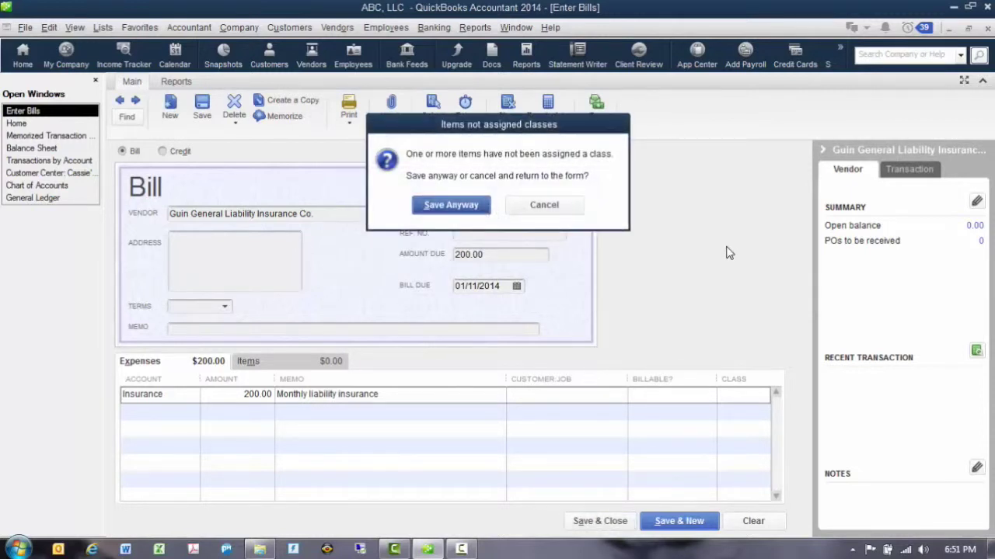
click(469, 208)
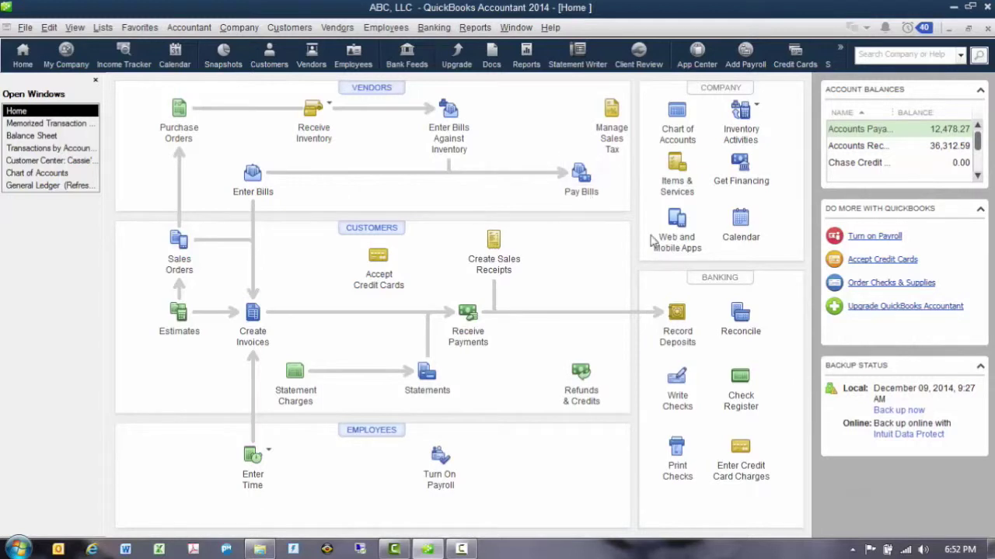
Step: Review the Memorized Transaction List, and open the company Reminders list
click(102, 27)
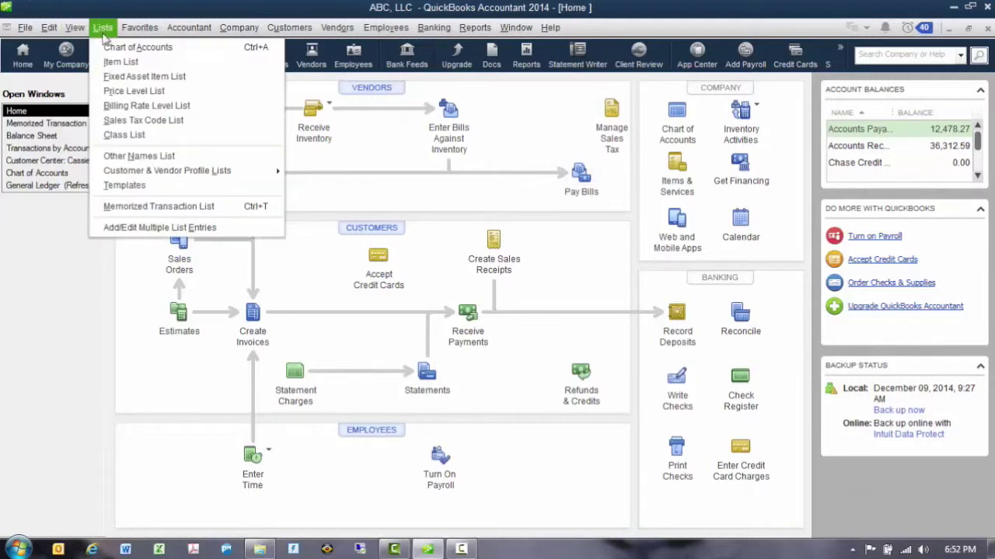
click(137, 206)
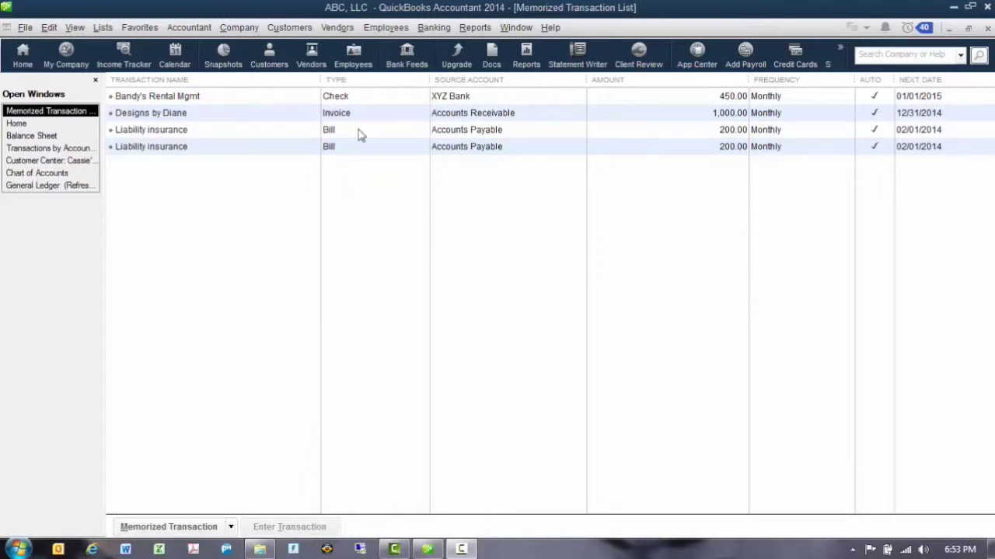
click(272, 27)
mouse_move(238, 27)
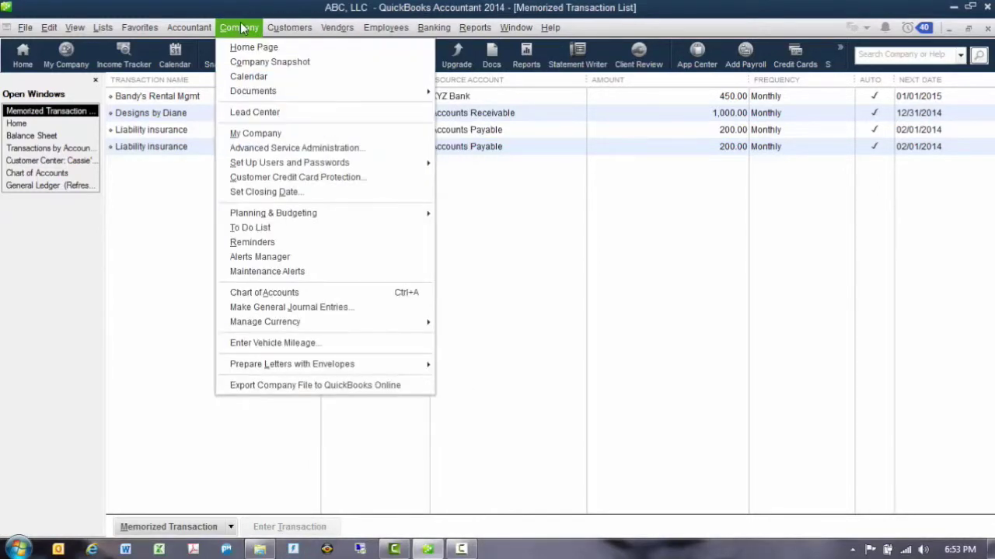
click(270, 243)
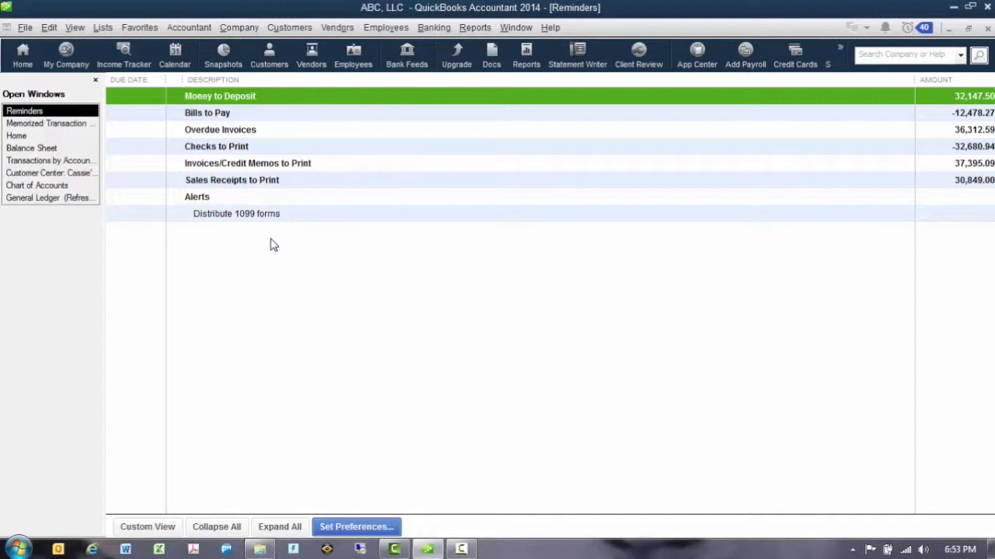
Step: Return to the memorized transactions and open the last Liability insurance entry as a new bill, accepting the past date
click(65, 123)
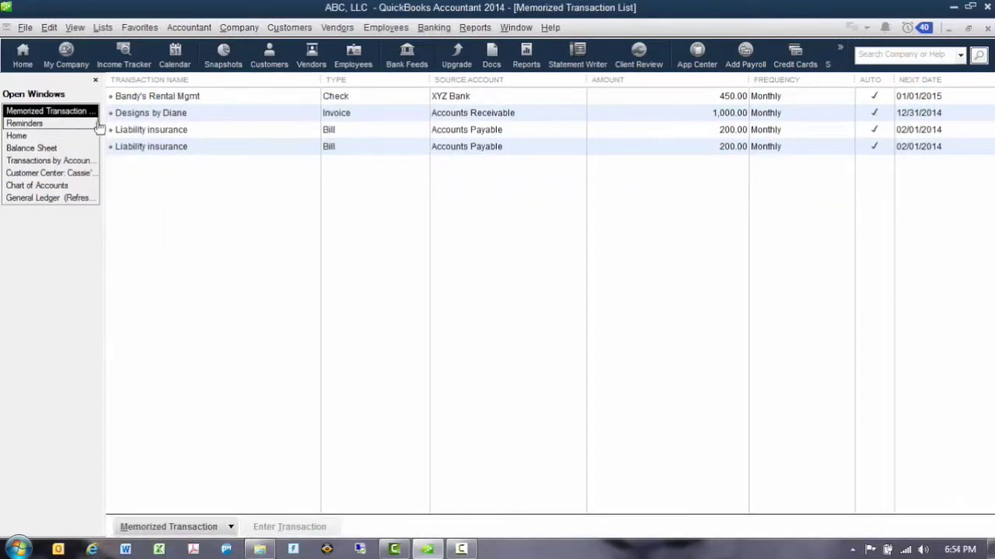
click(213, 155)
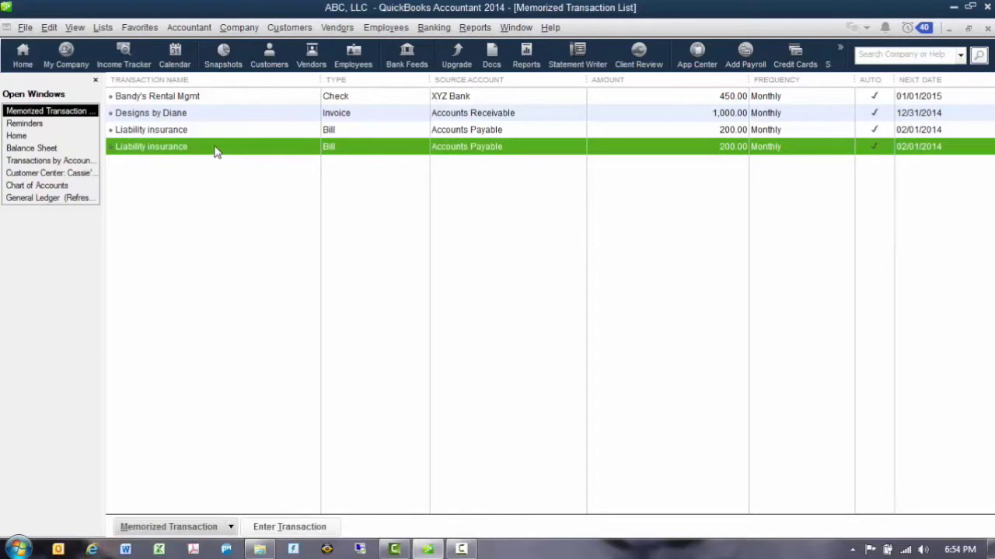
double_click(216, 151)
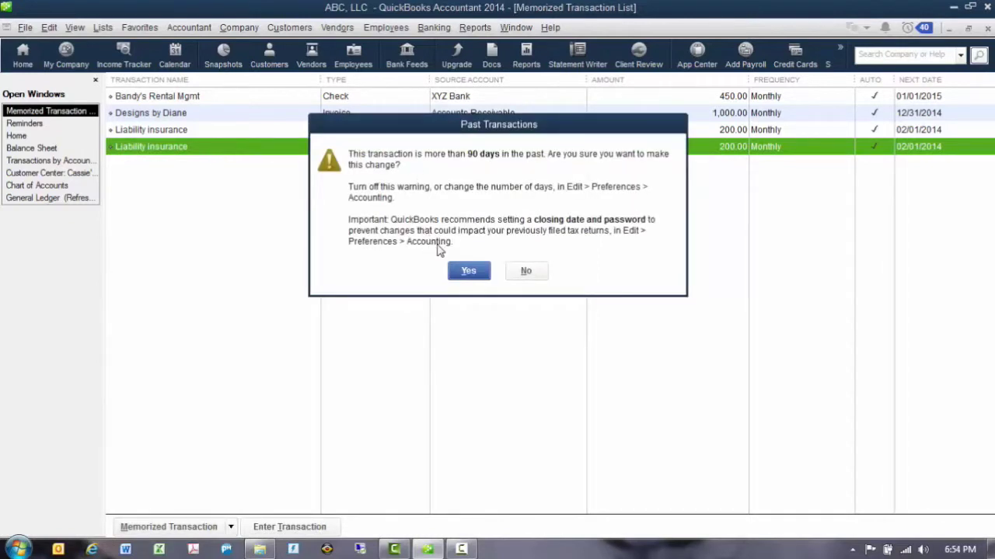
click(463, 274)
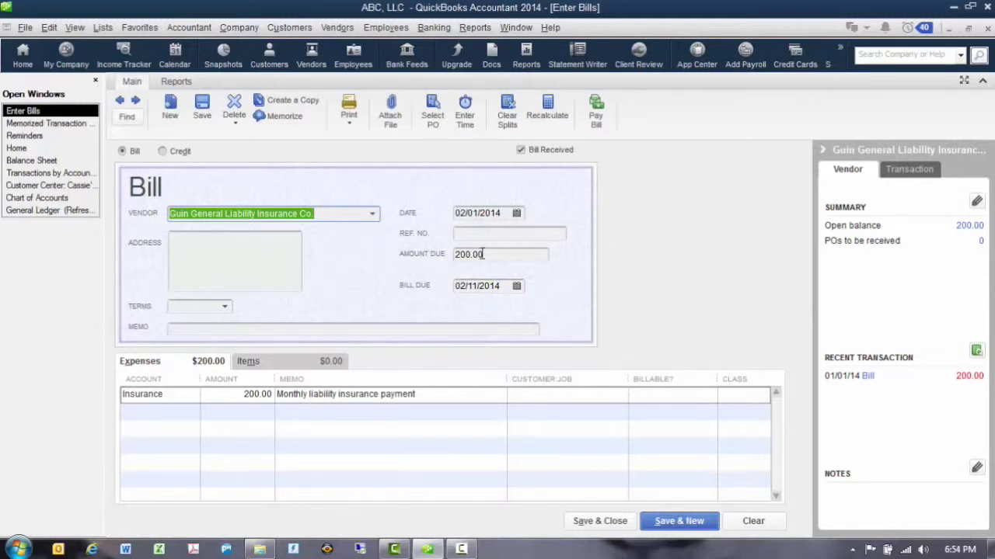
Step: Set the insurance bill's amount due to 250.00 and memorize it, replacing the existing Liability insurance entry
click(481, 255)
drag(488, 255, 426, 259)
text(250.00)
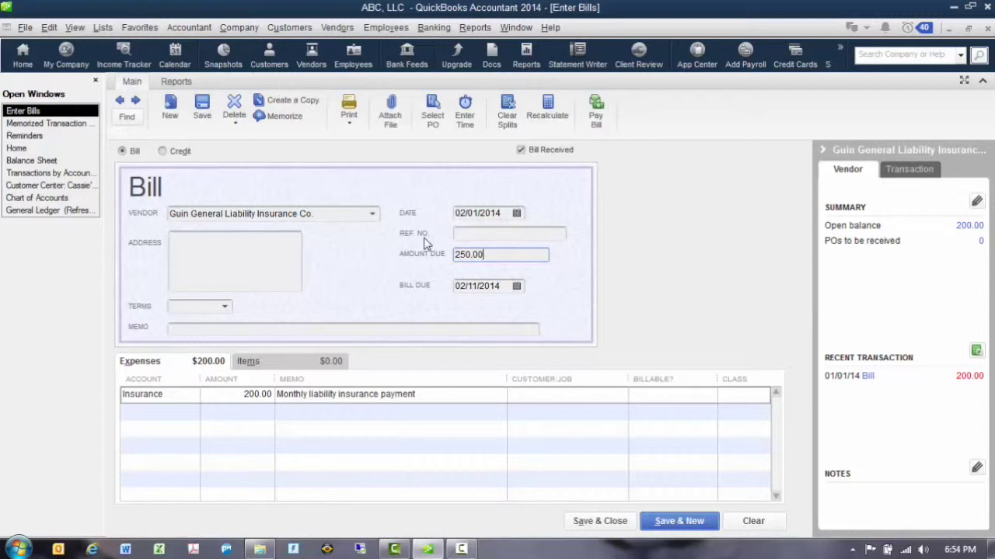
click(284, 116)
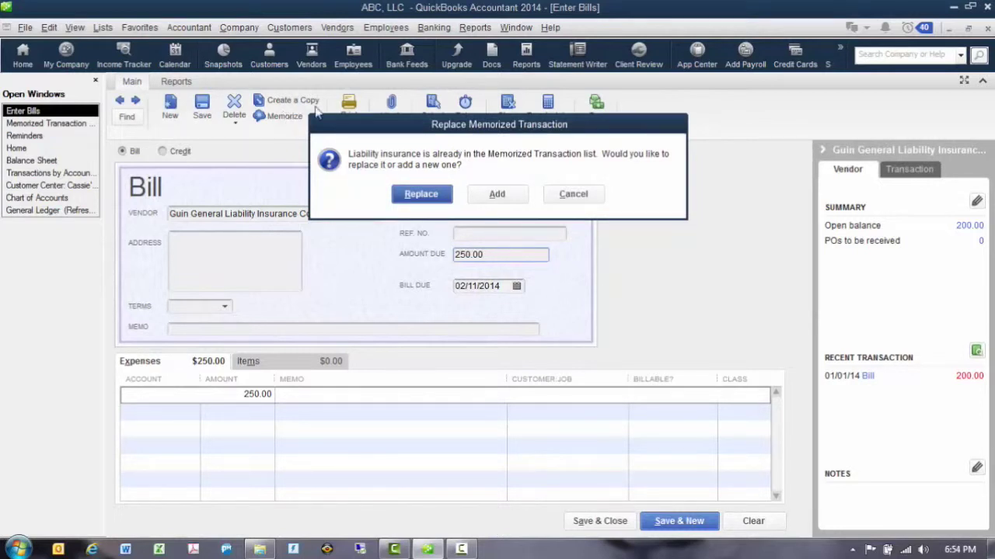
click(423, 196)
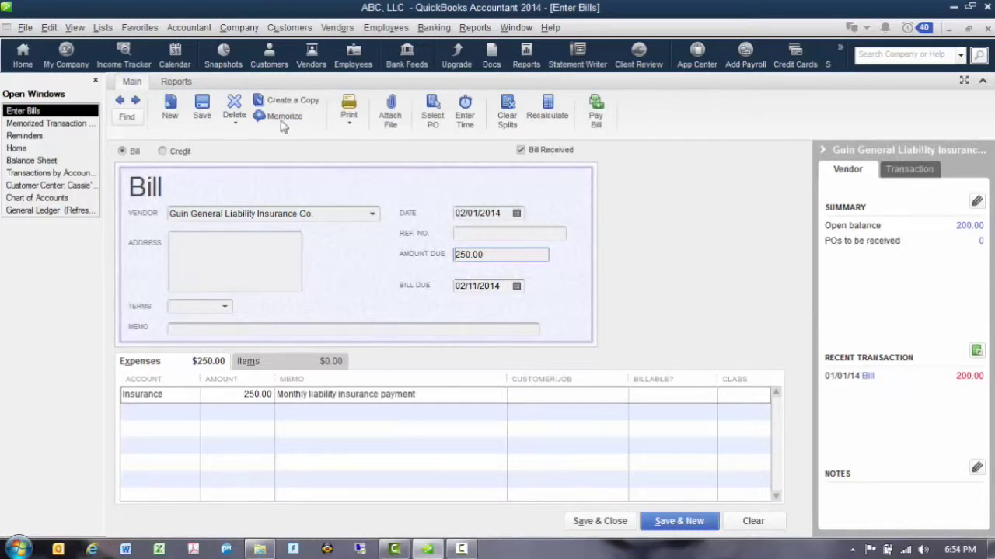
Step: Return to the memorized transactions, check the schedule settings of the 250.00 Liability insurance entry, and close the list
click(74, 127)
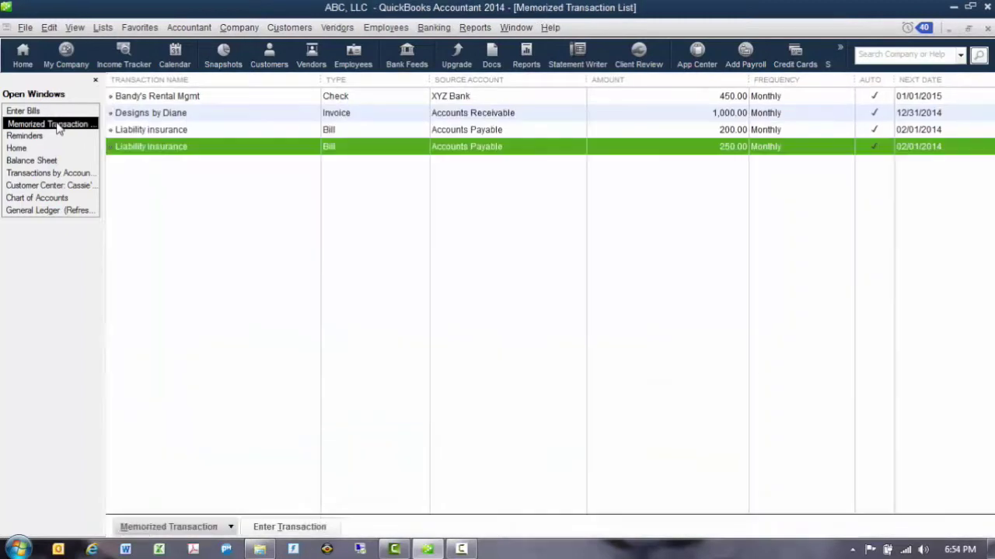
click(59, 128)
click(58, 127)
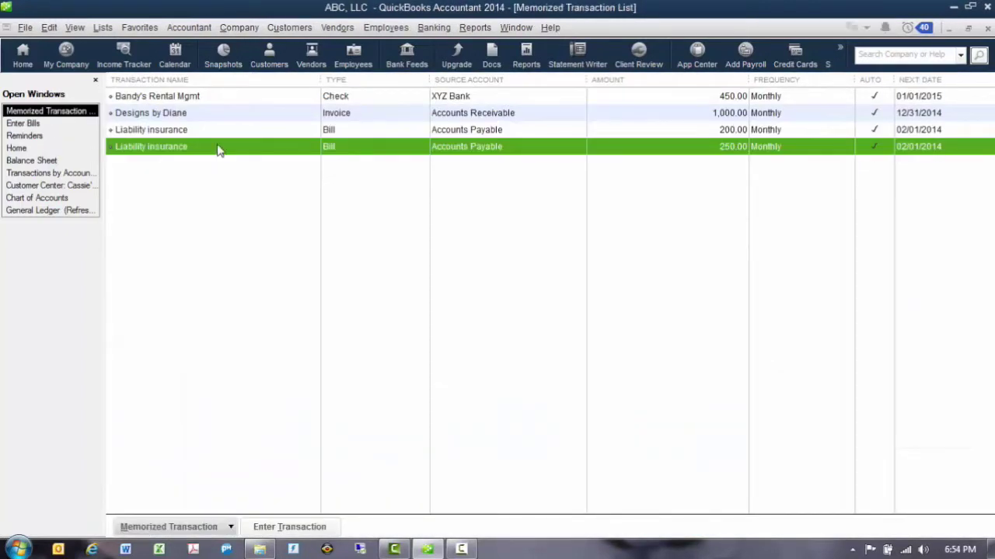
right_click(221, 150)
click(293, 205)
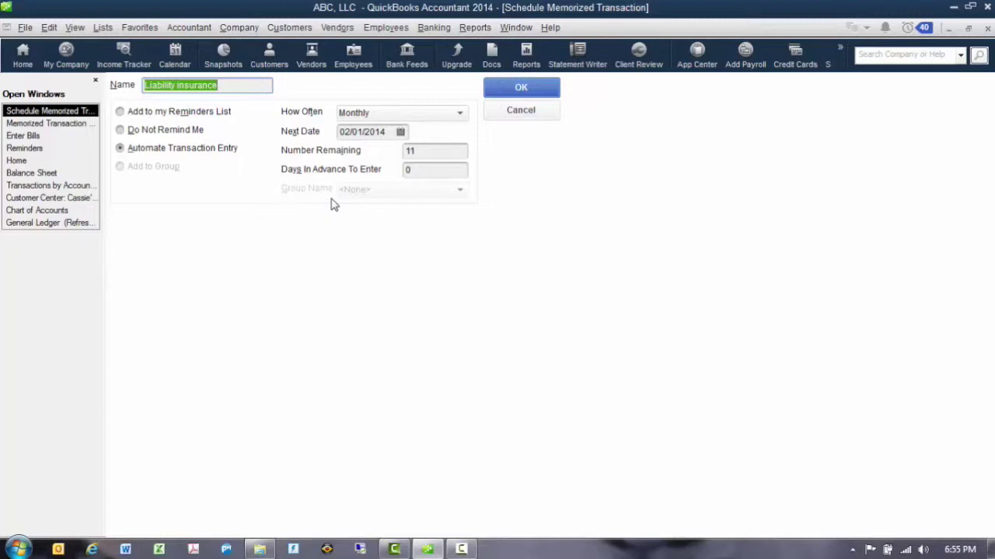
click(551, 95)
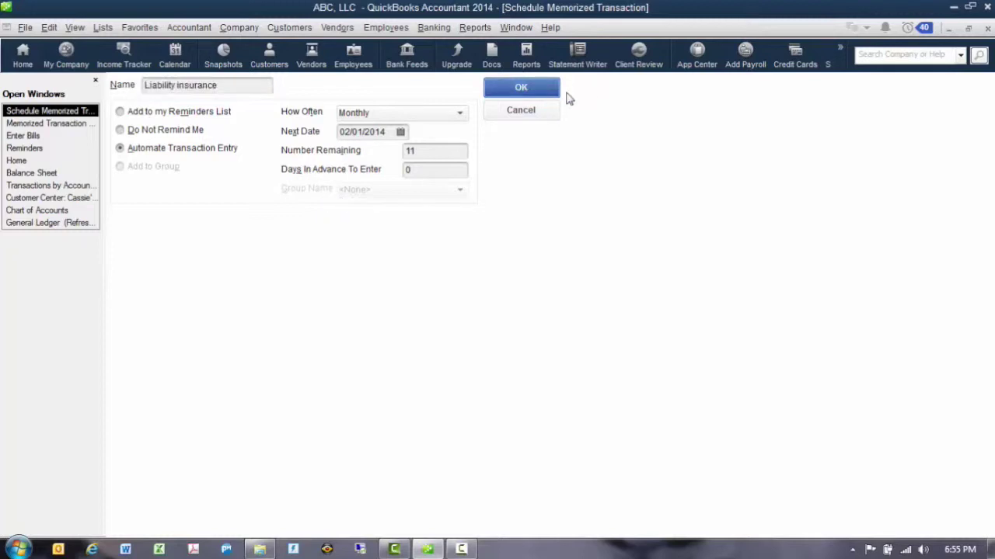
click(528, 80)
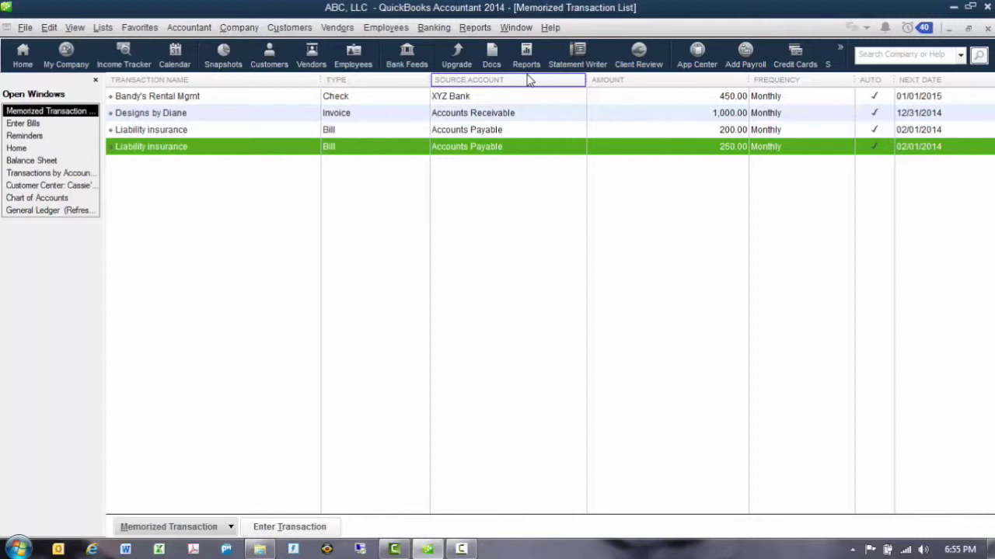
click(987, 28)
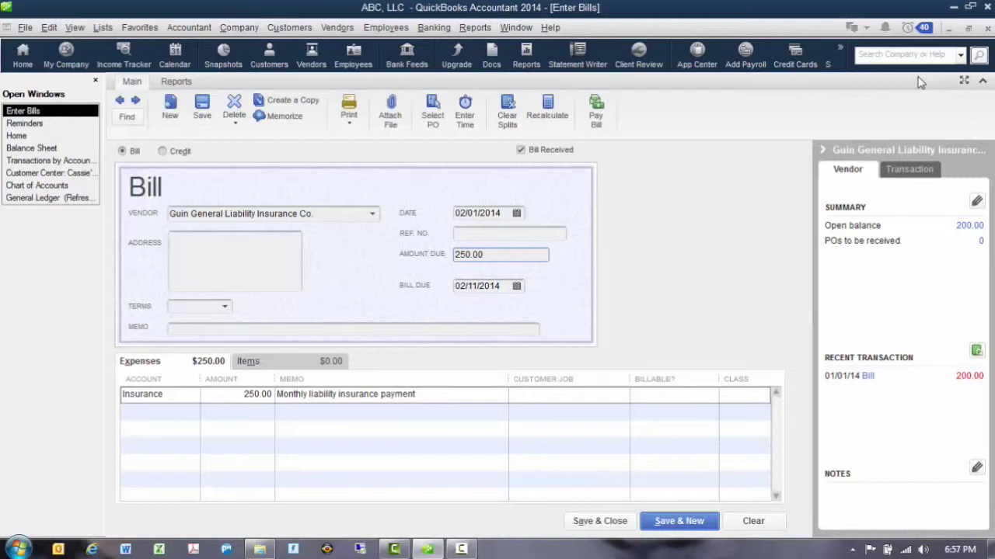
Step: Open the vendor record of Abati Office Supplies, LLC from the Vendor Center and show its tax settings
click(337, 27)
click(344, 50)
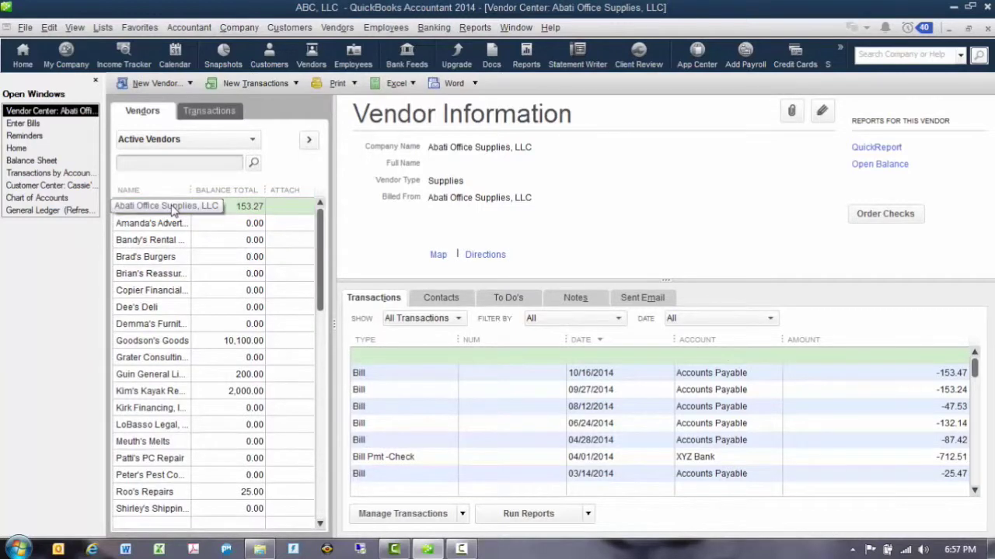
double_click(172, 208)
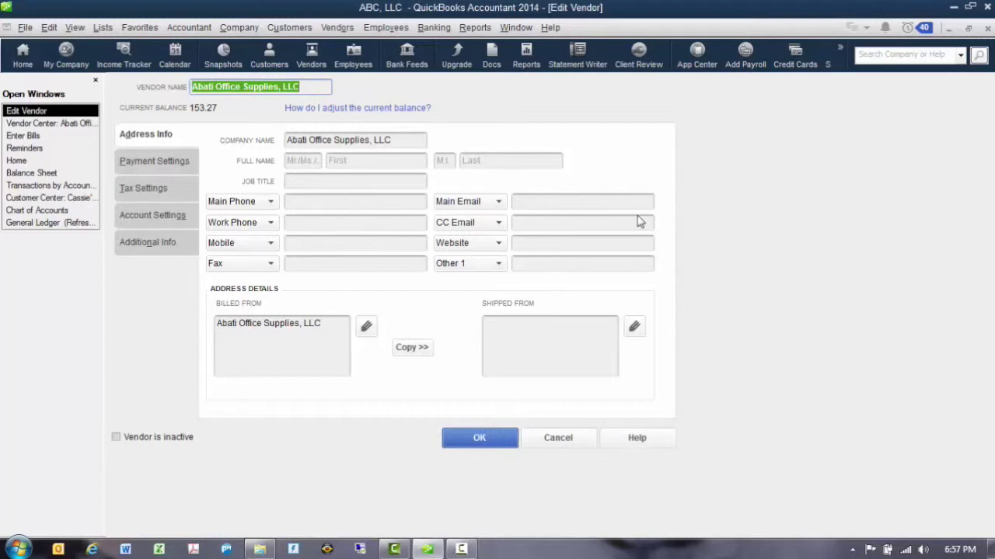
click(158, 191)
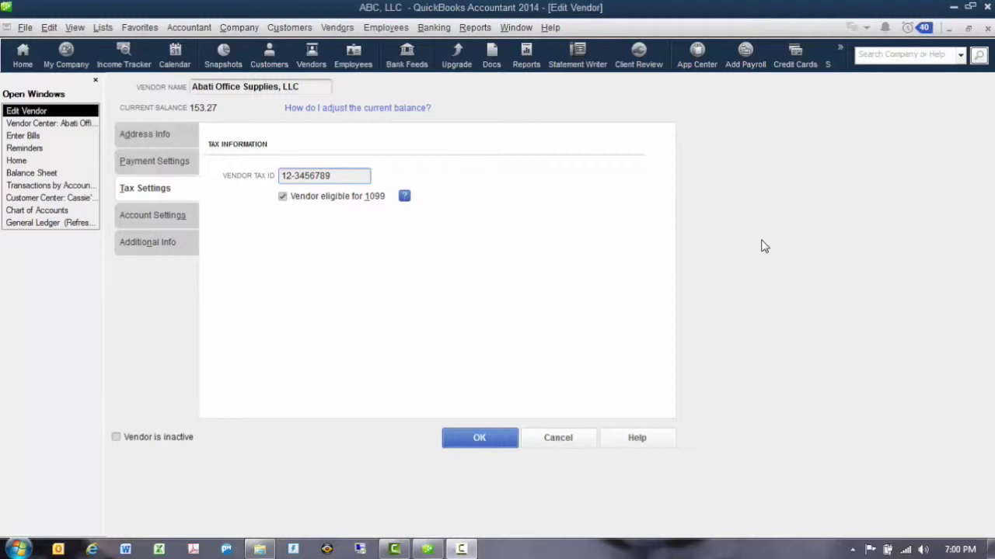
Step: Run the 1099 Detail report for vendors and payables with dates from 01/01/2013 to 12/31/2013
click(475, 28)
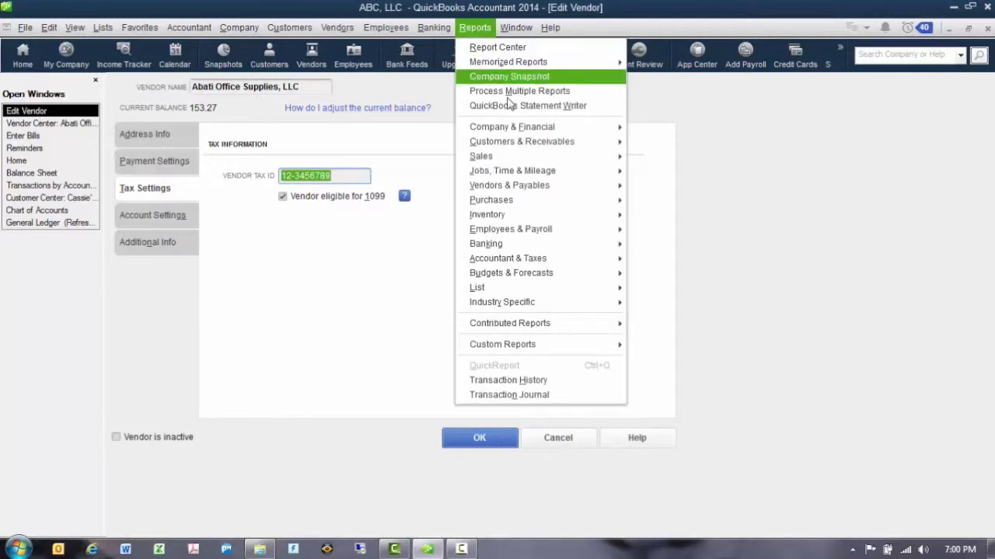
mouse_move(537, 187)
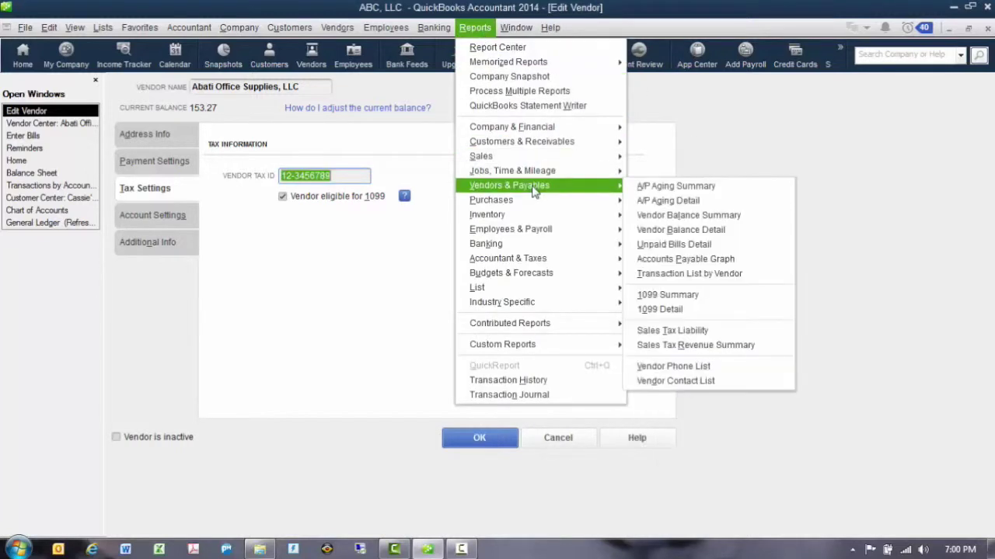
click(683, 311)
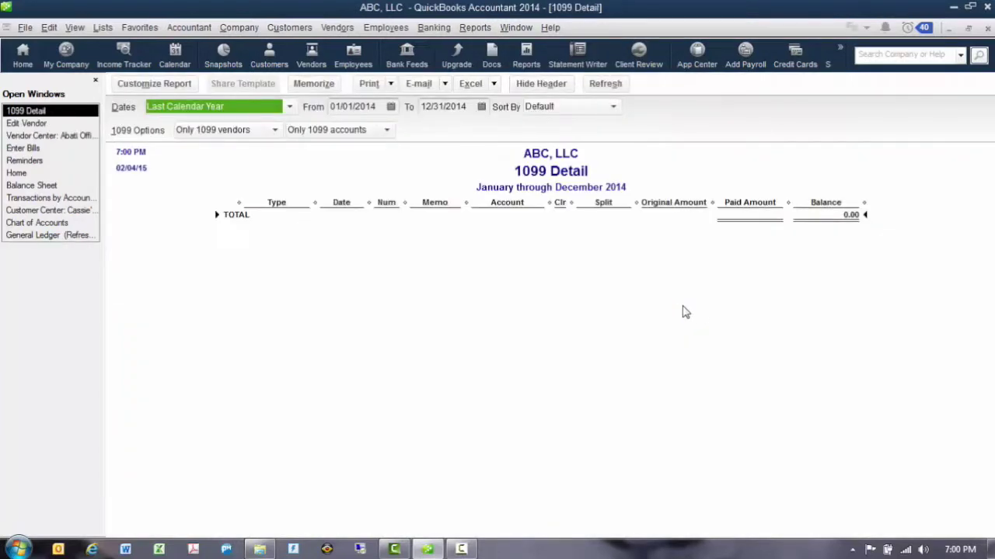
click(289, 107)
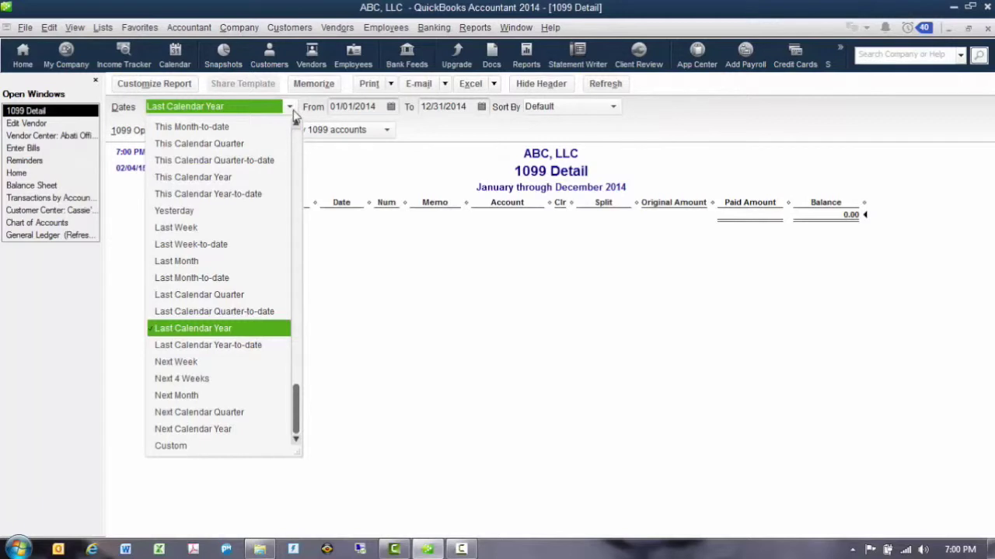
click(349, 106)
drag(380, 106, 260, 105)
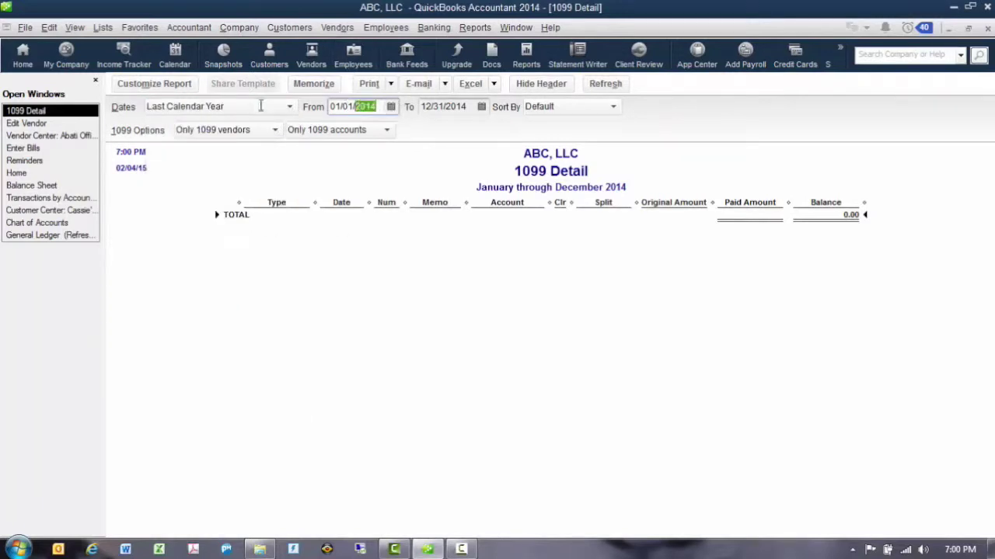
text(01/01/2013)
key(Tab)
text(12/31/20)
text(13)
key(Tab)
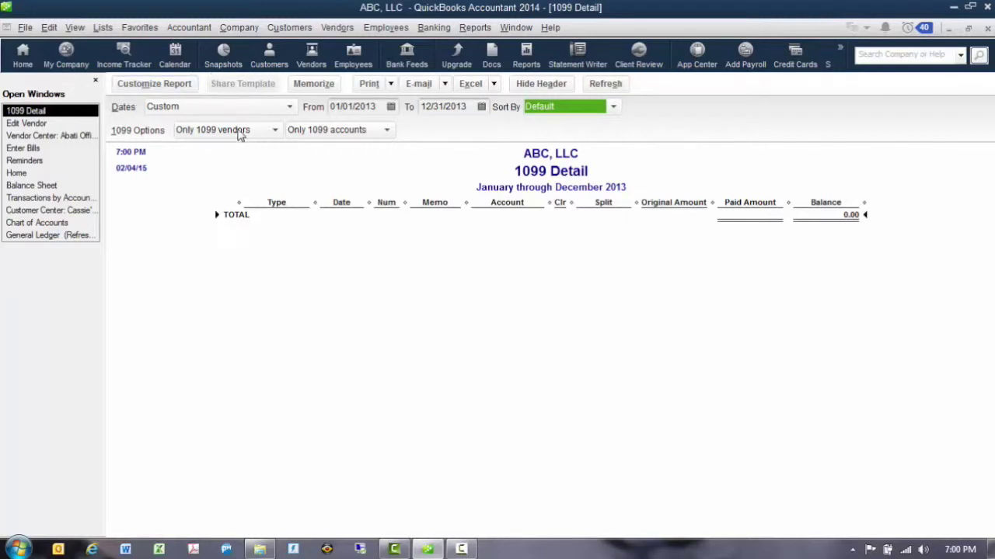
Step: Keep the 1099 report limited to only 1099 vendors and set its account option to All allowed accounts
click(274, 131)
click(240, 166)
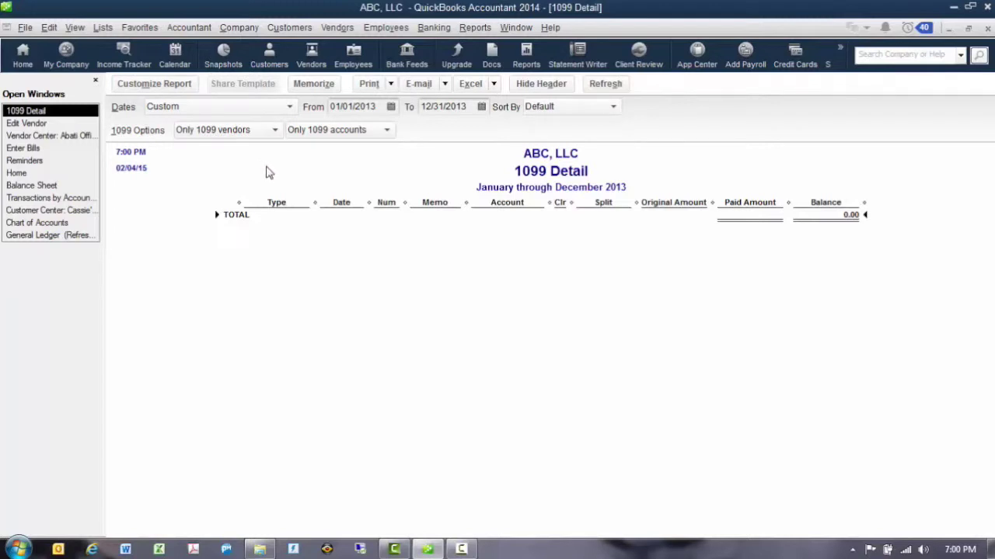
click(383, 131)
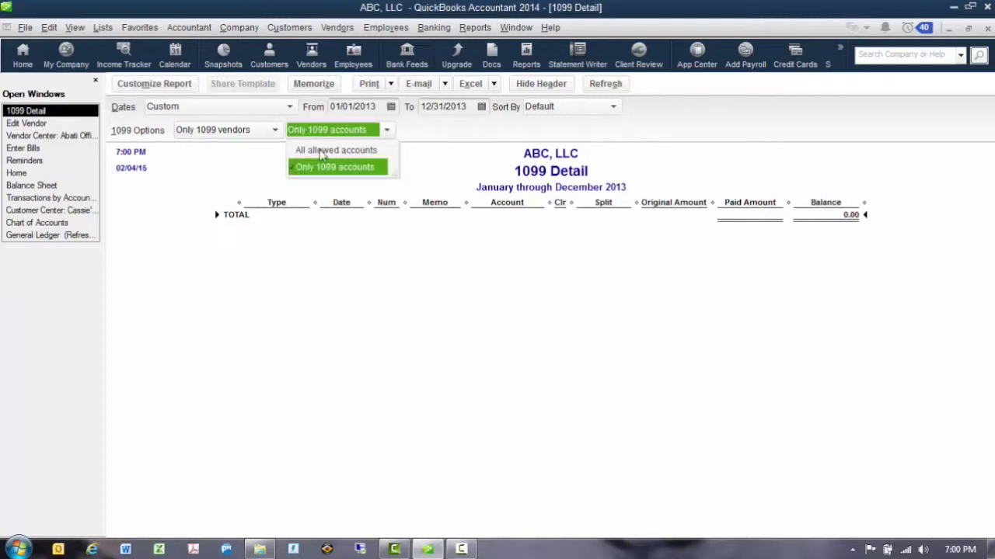
click(322, 152)
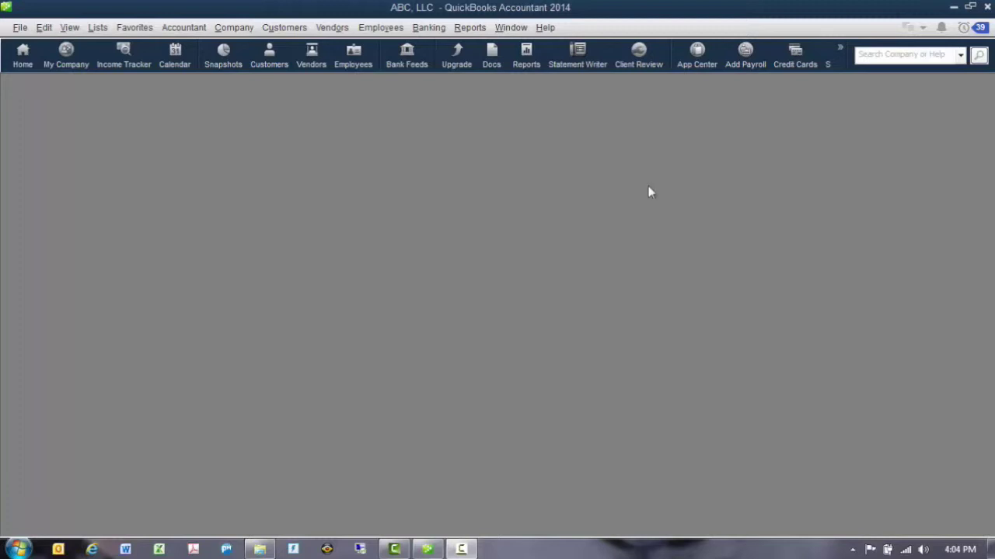
Step: Run the standard Profit & Loss report, customize it to 01/01/2013 through 12/31/2013 on cash basis, and review it down to net income
click(469, 28)
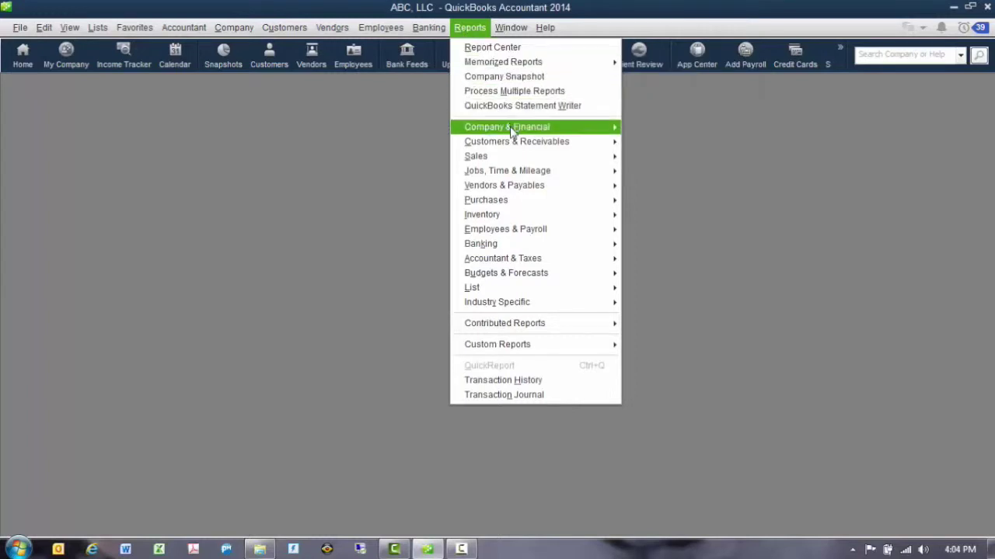
mouse_move(512, 131)
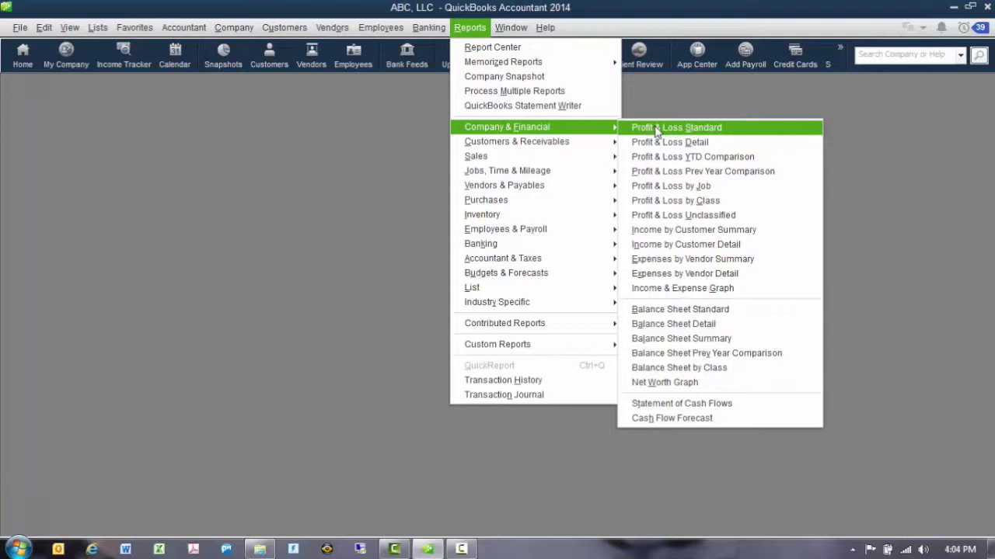
click(657, 129)
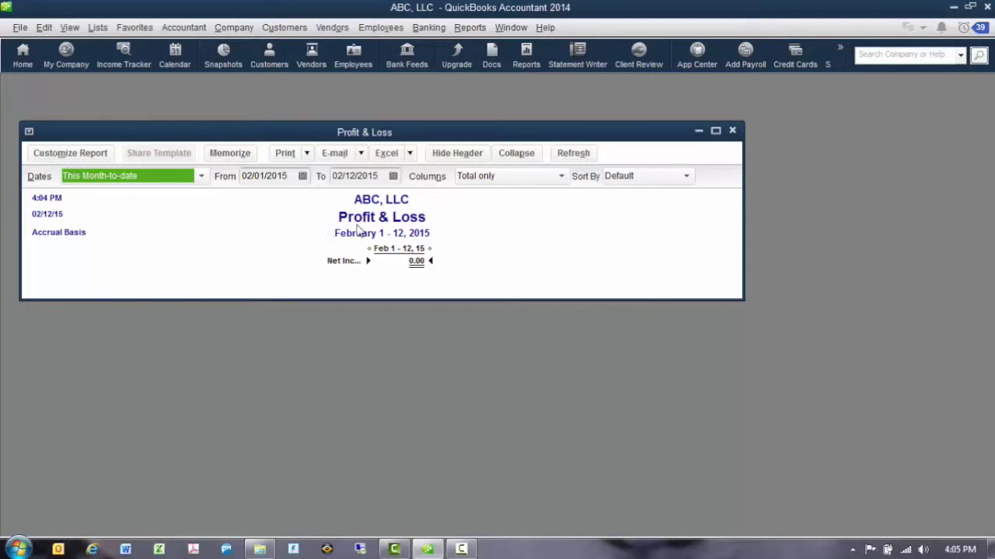
click(84, 159)
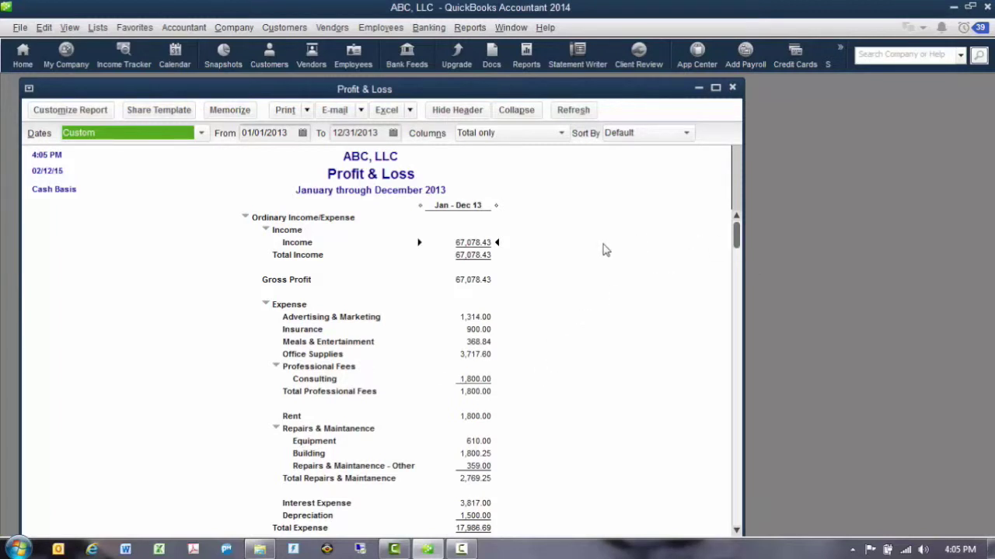
click(589, 291)
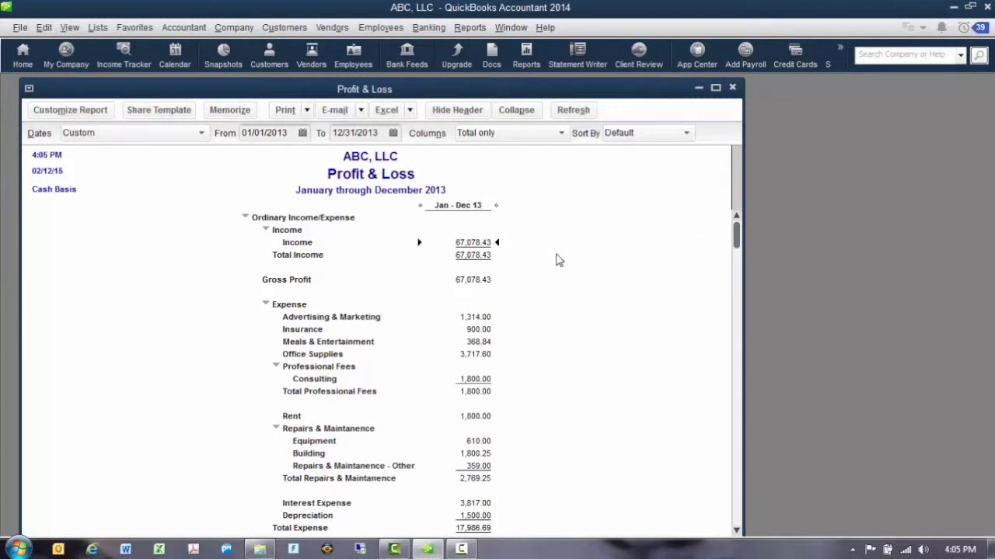
scroll(595, 245, down, 4)
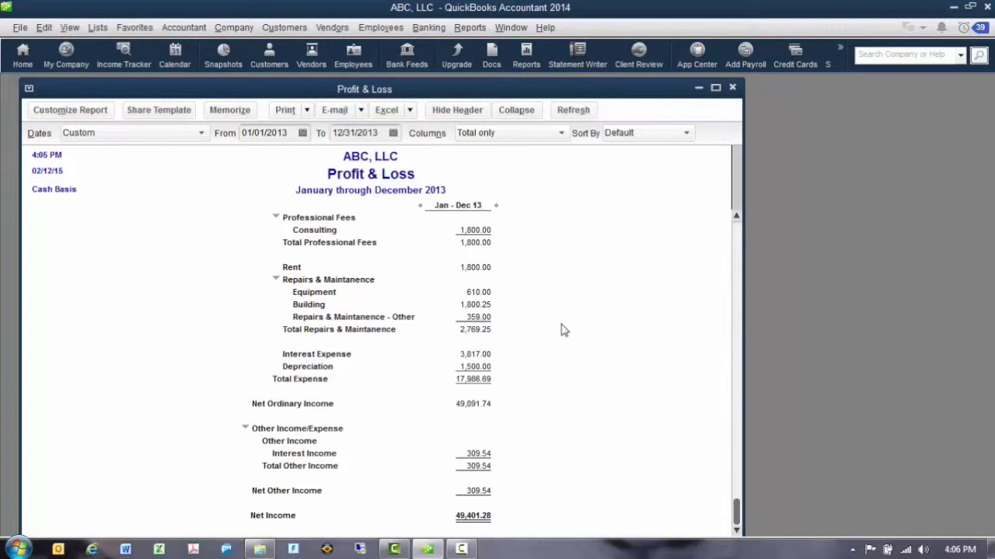
Step: Run the standard Balance Sheet report as of 12/31/2013 and review its asset sections
click(468, 31)
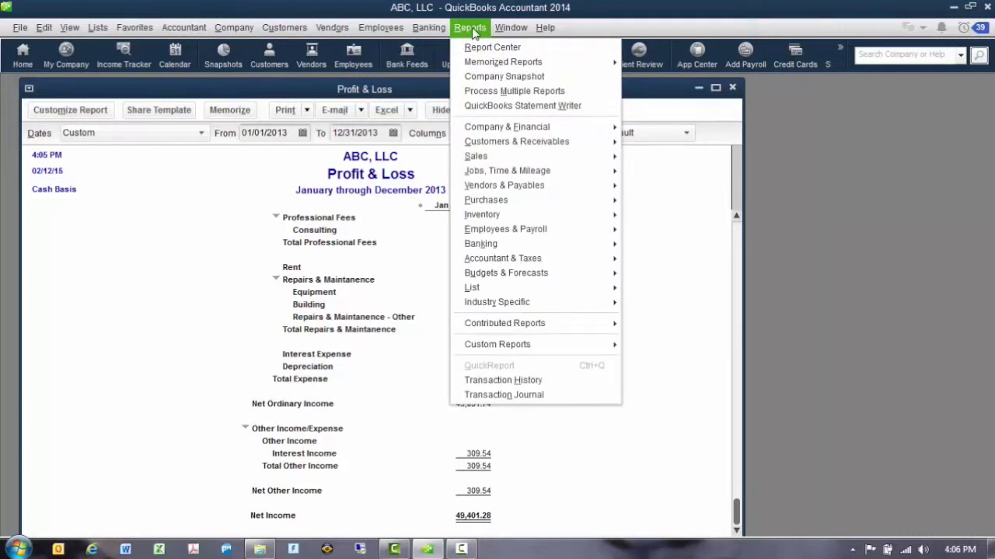
mouse_move(492, 128)
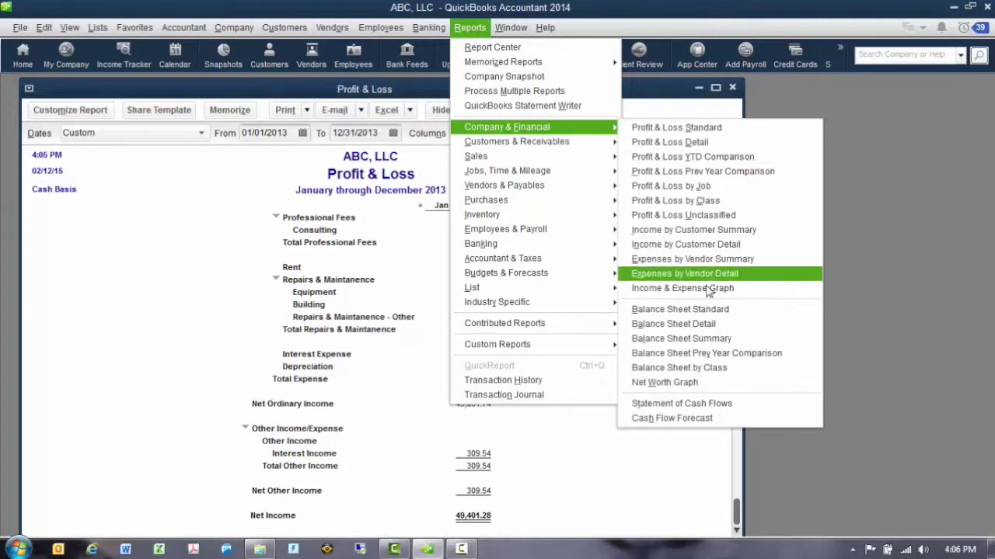
click(714, 310)
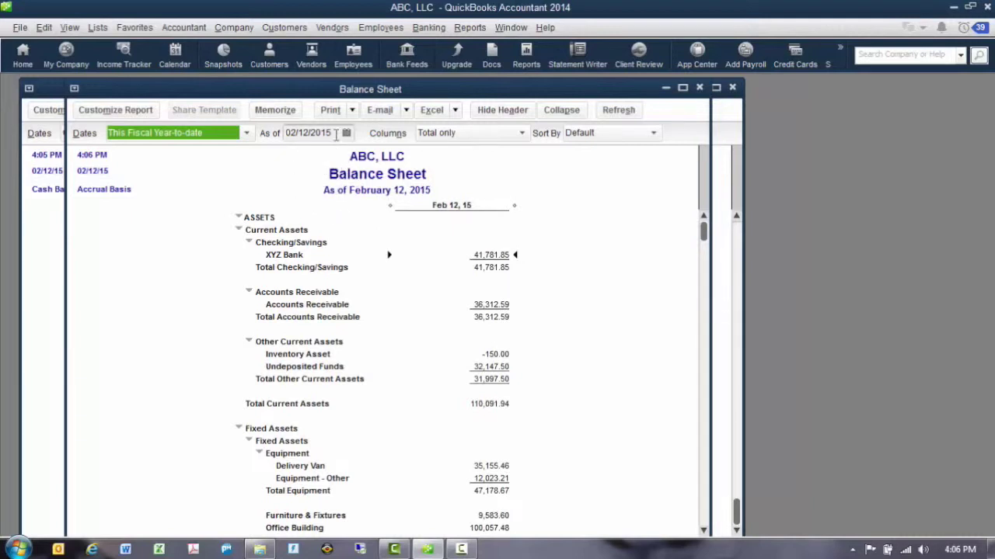
click(335, 135)
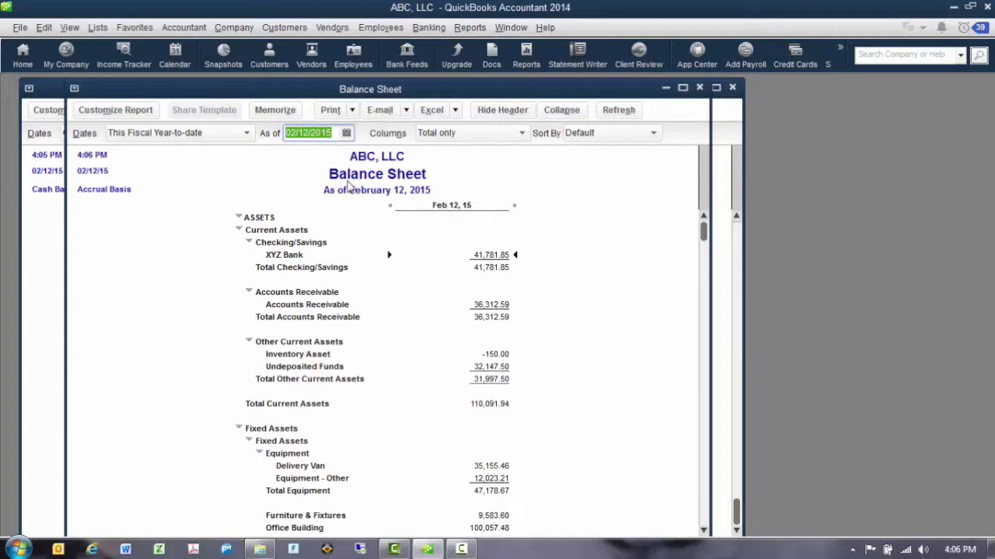
text(12/3)
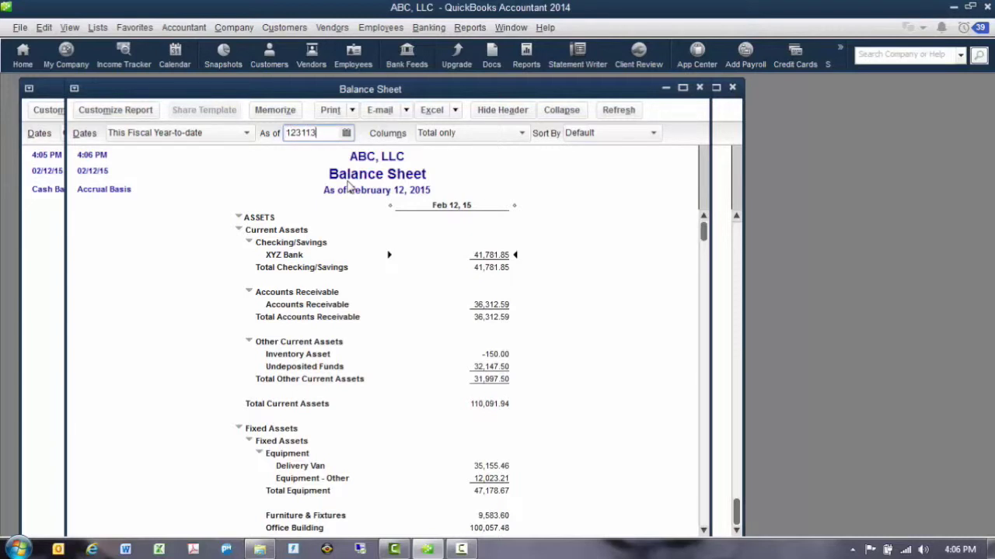
text(1/2013)
key(Tab)
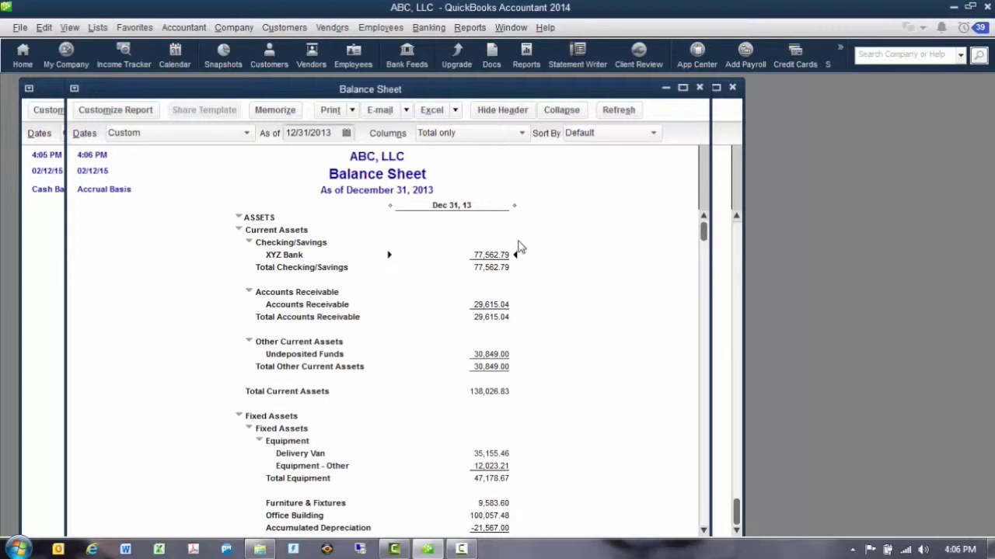
scroll(597, 306, down, 1)
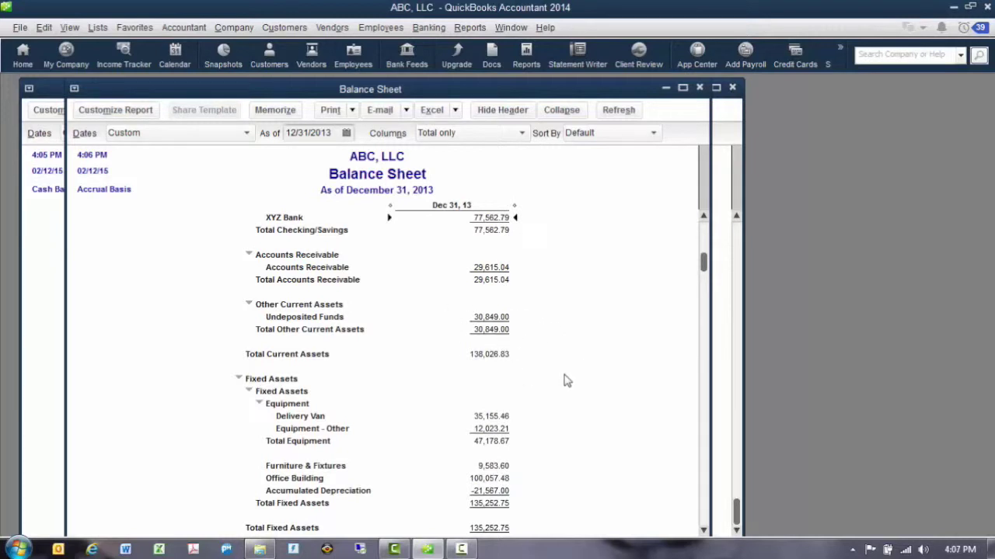
scroll(565, 380, down, 1)
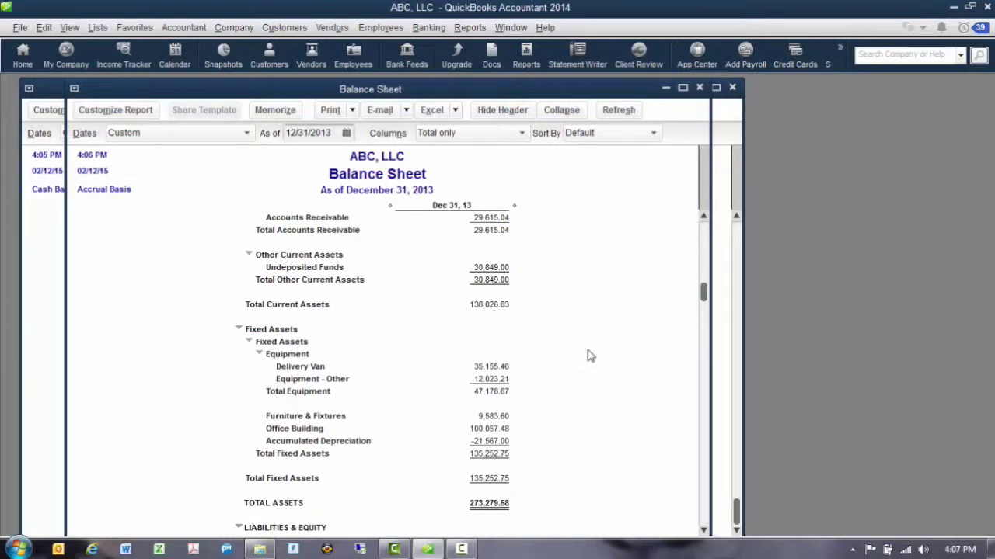
Step: Review the Balance Sheet from fixed assets down through liabilities and equity, checking total assets against total liabilities and equity
scroll(599, 351, down, 1)
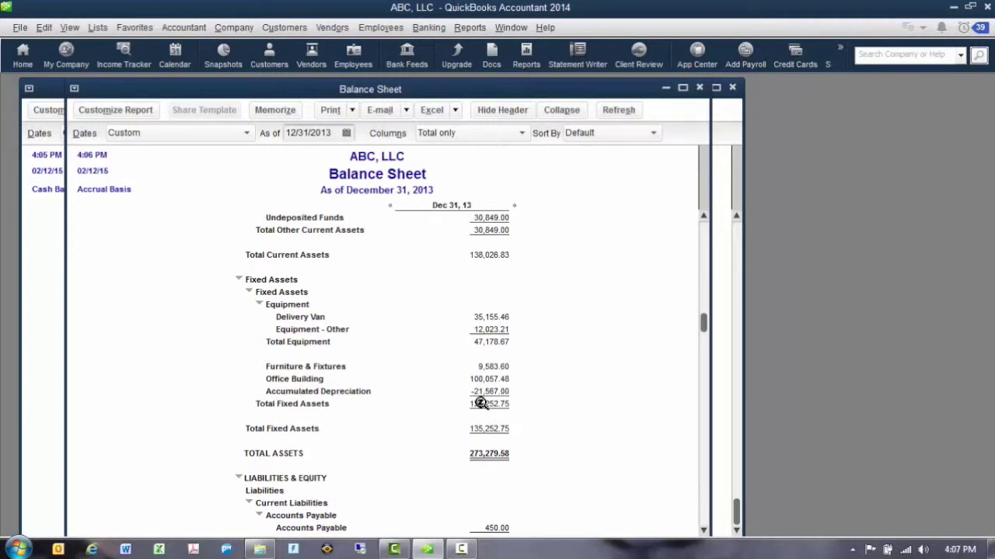
scroll(590, 460, down, 2)
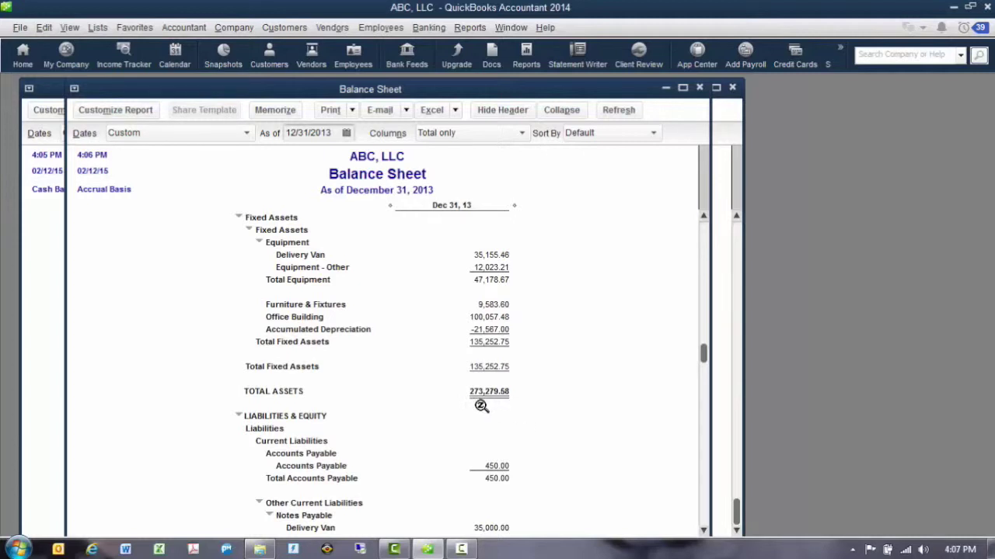
scroll(579, 411, down, 5)
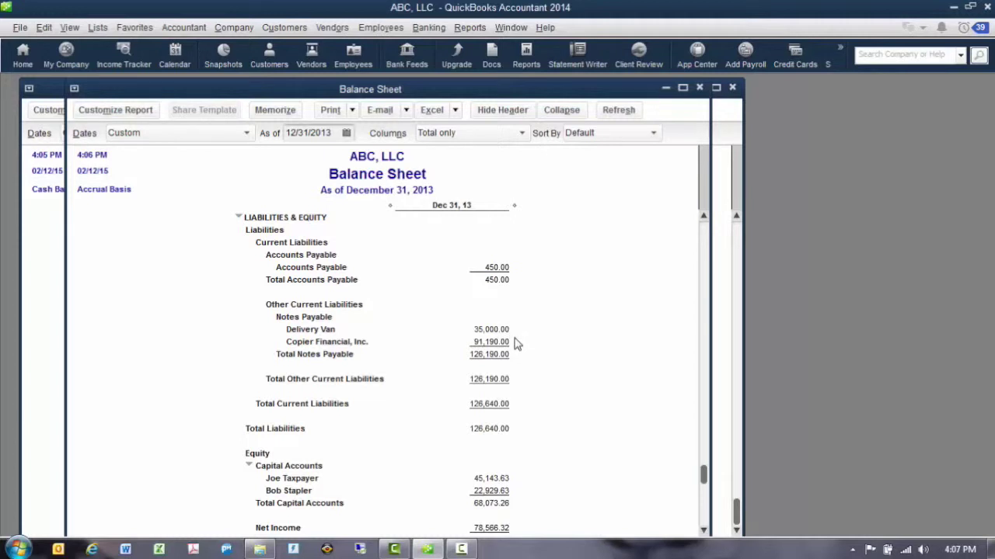
scroll(567, 359, down, 2)
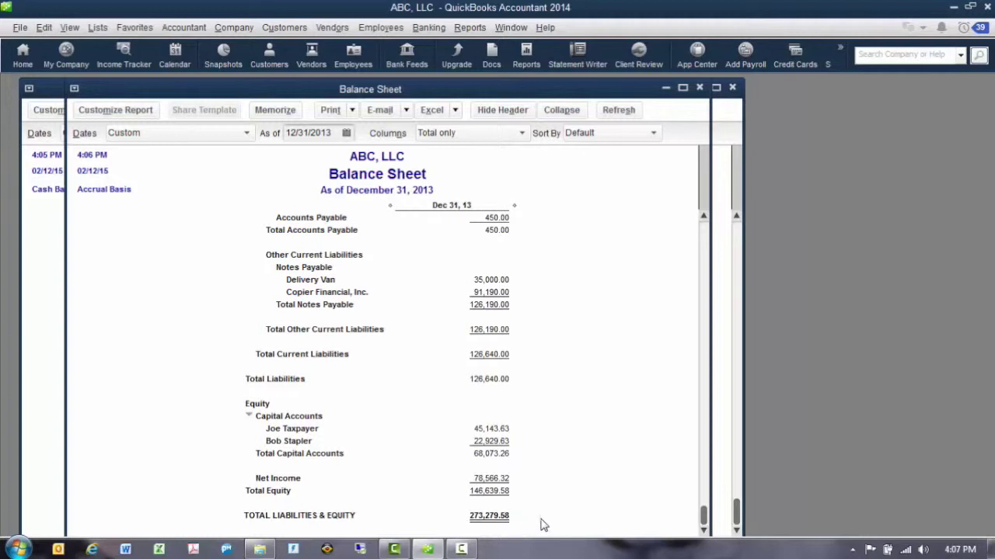
scroll(557, 493, up, 4)
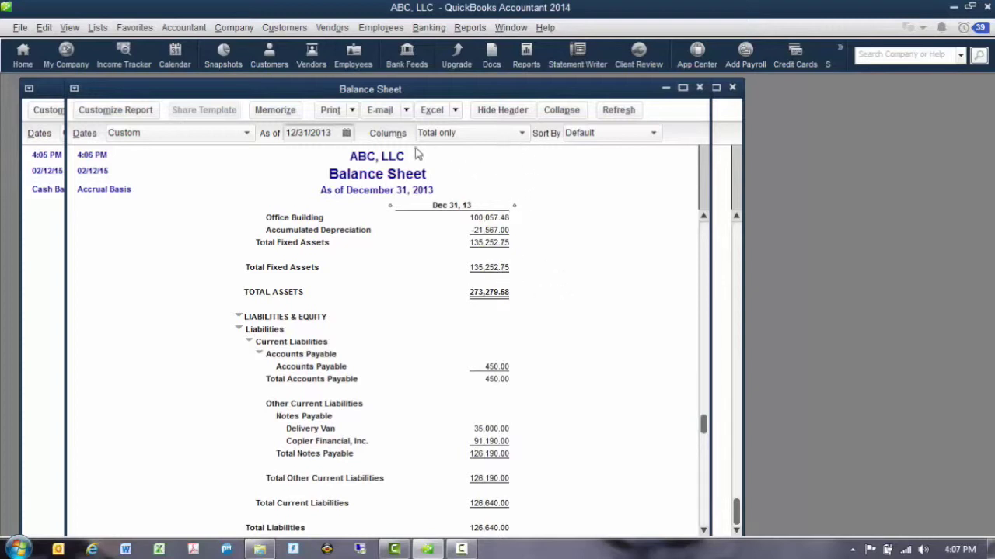
Step: Run the Statement of Cash Flows from 01/01/2013 to 12/31/2013, review it and close the report
click(474, 30)
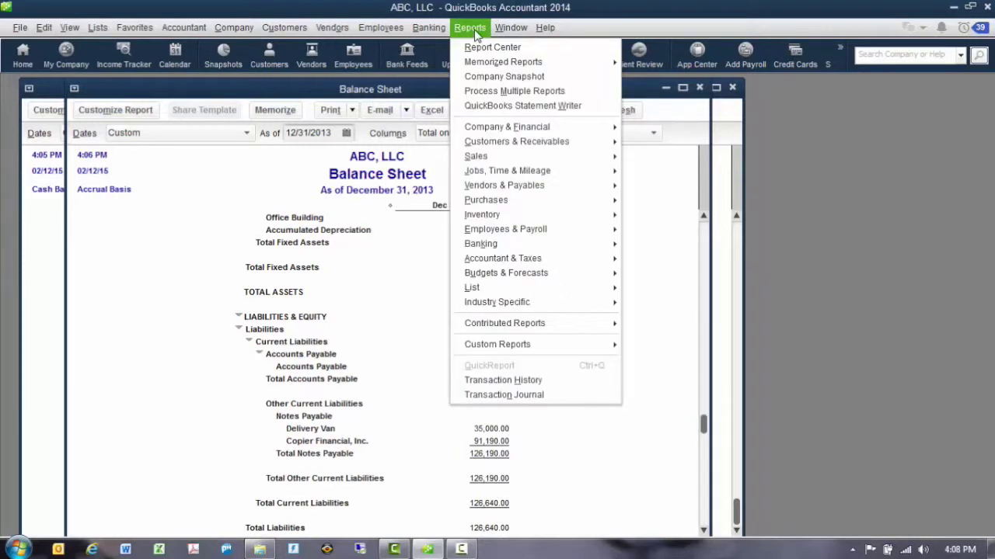
mouse_move(534, 131)
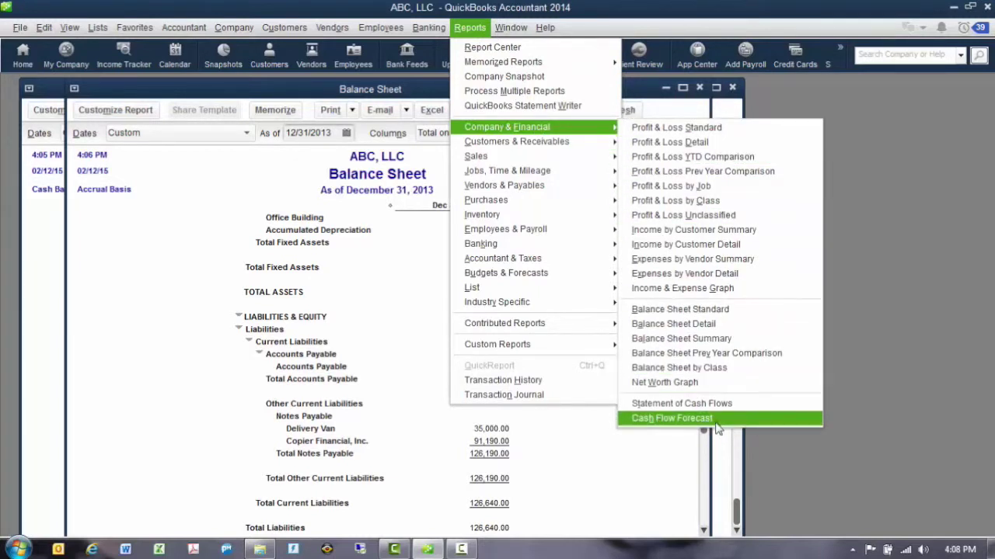
click(729, 404)
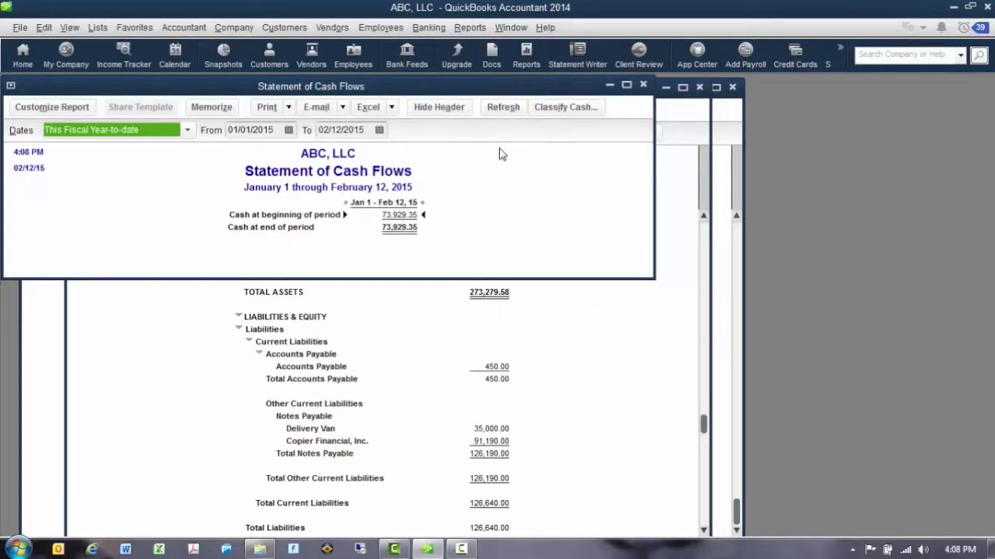
click(279, 131)
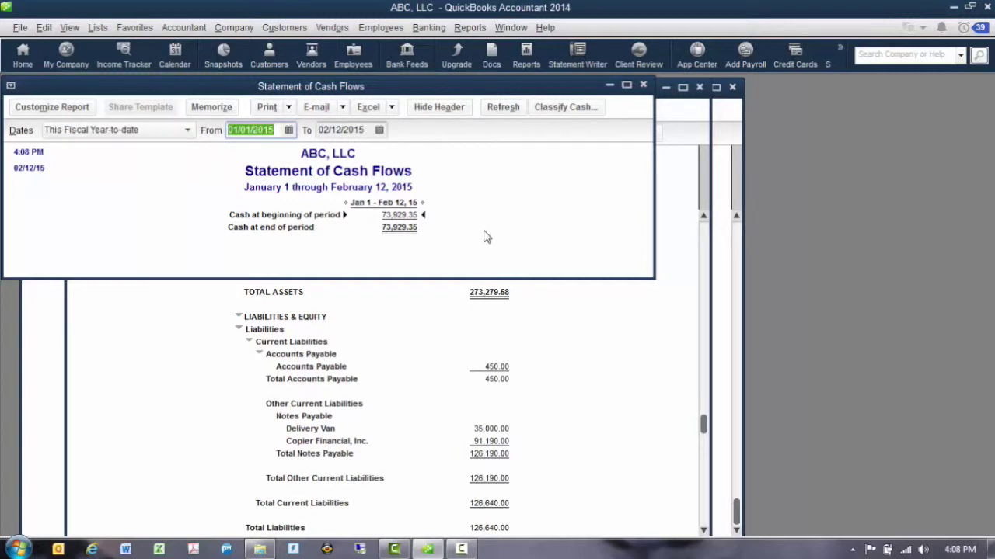
text(0101)
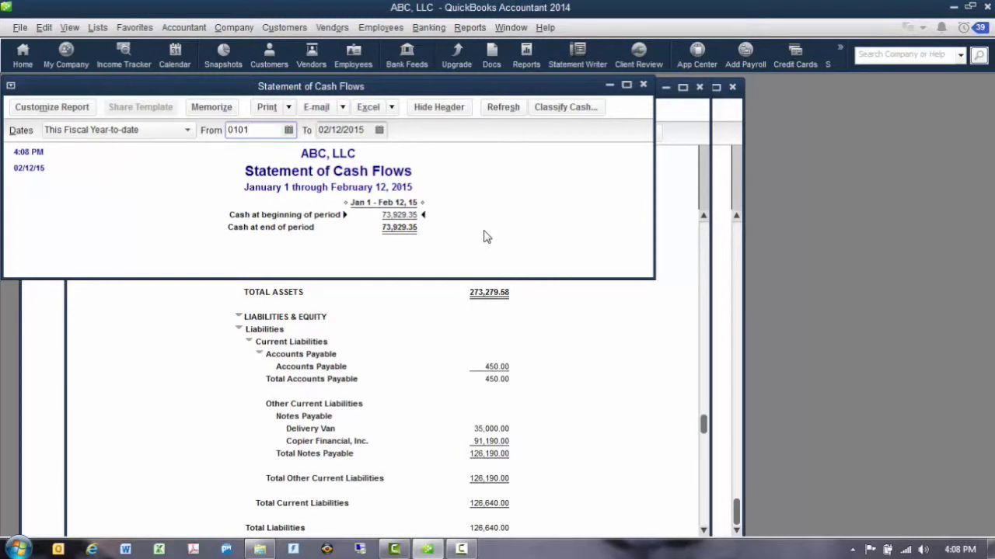
key(Tab)
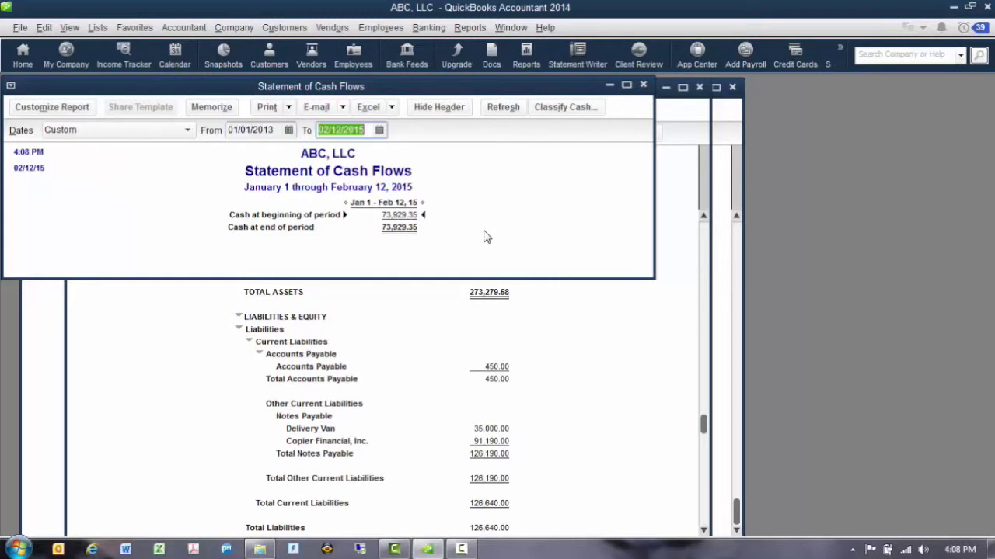
text(12/3)
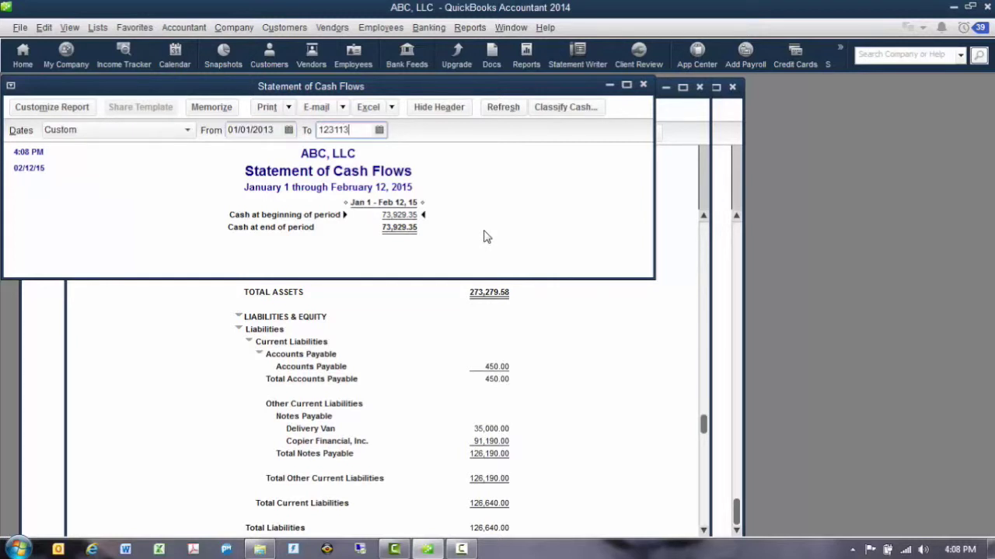
text(1/2013)
click(504, 108)
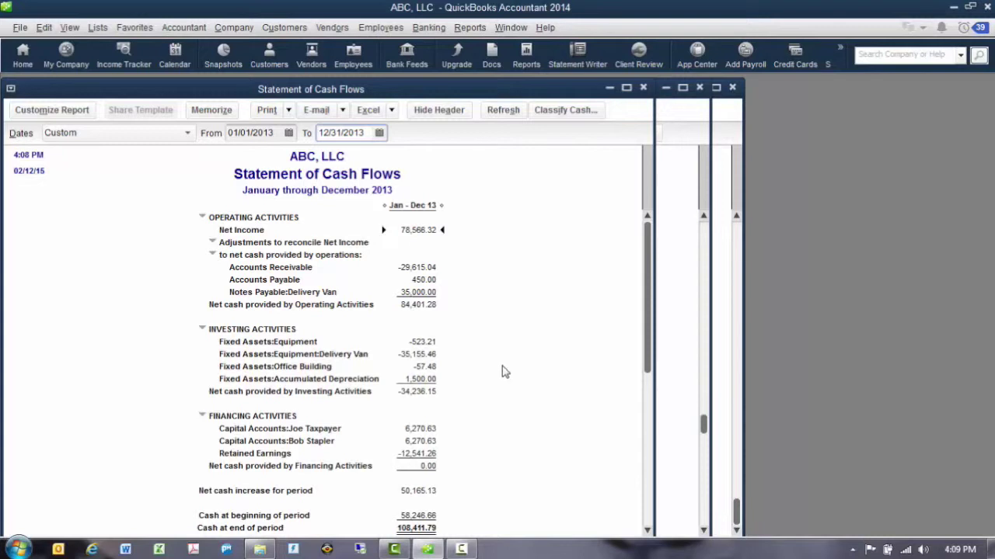
click(643, 87)
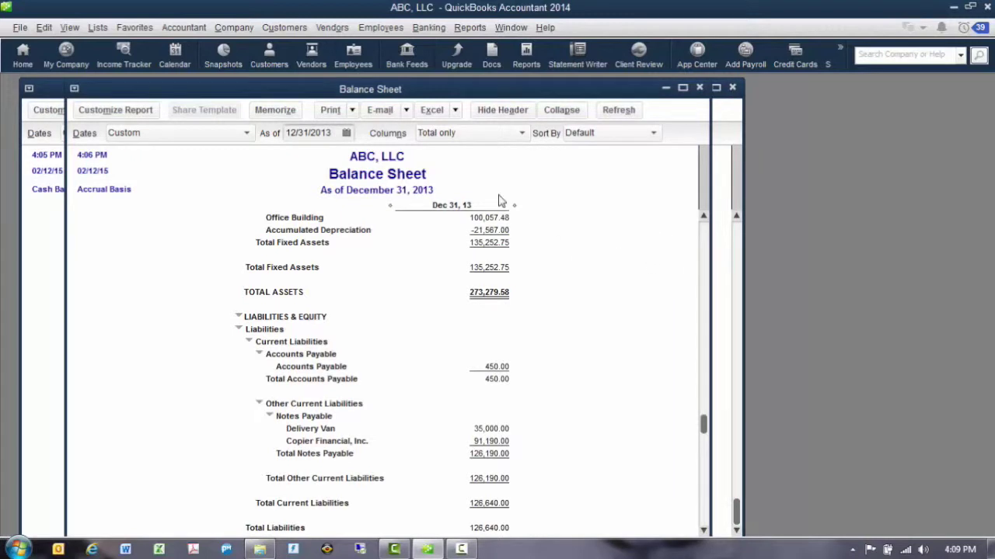
Step: Run the General Ledger report with dates from 01/01/2013 to 12/31/2013
click(470, 30)
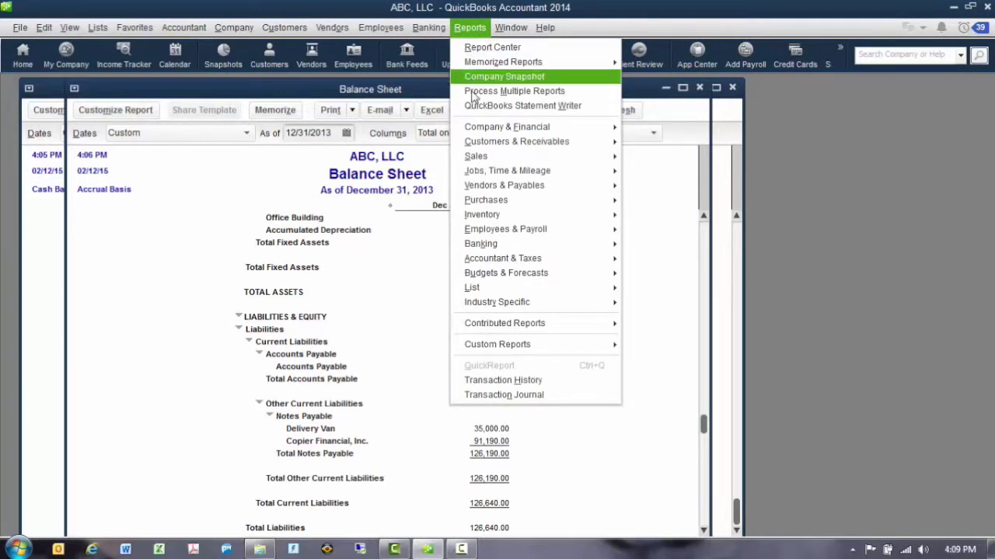
mouse_move(499, 265)
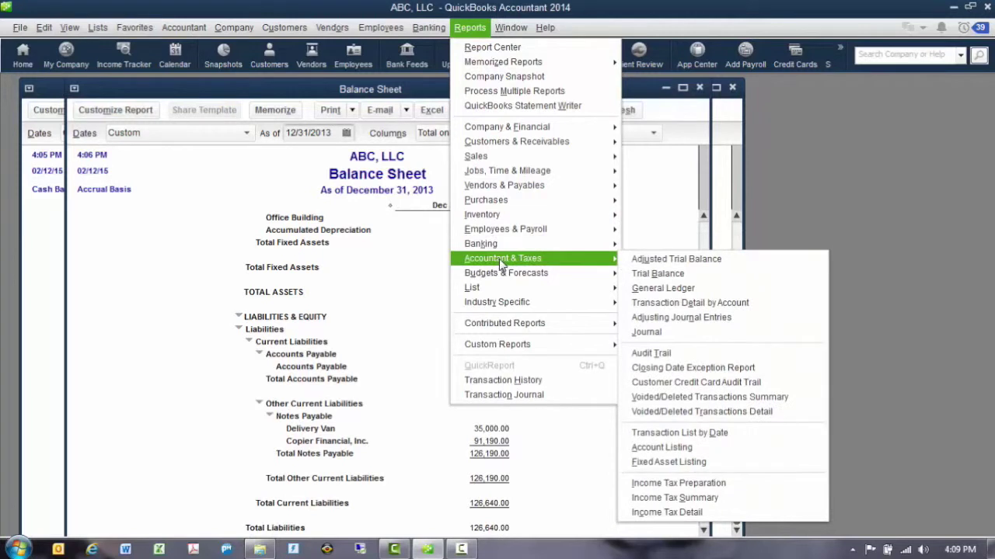
click(663, 288)
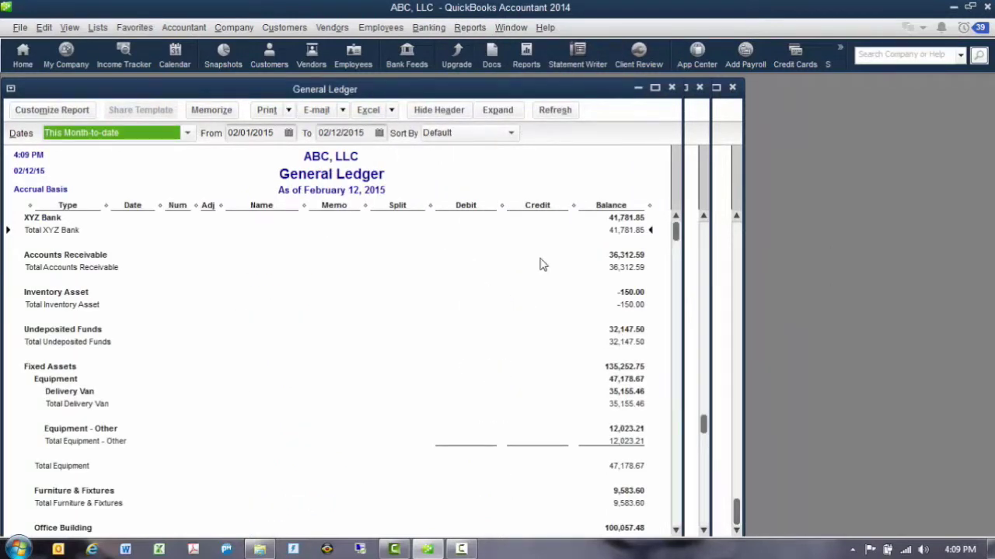
click(233, 133)
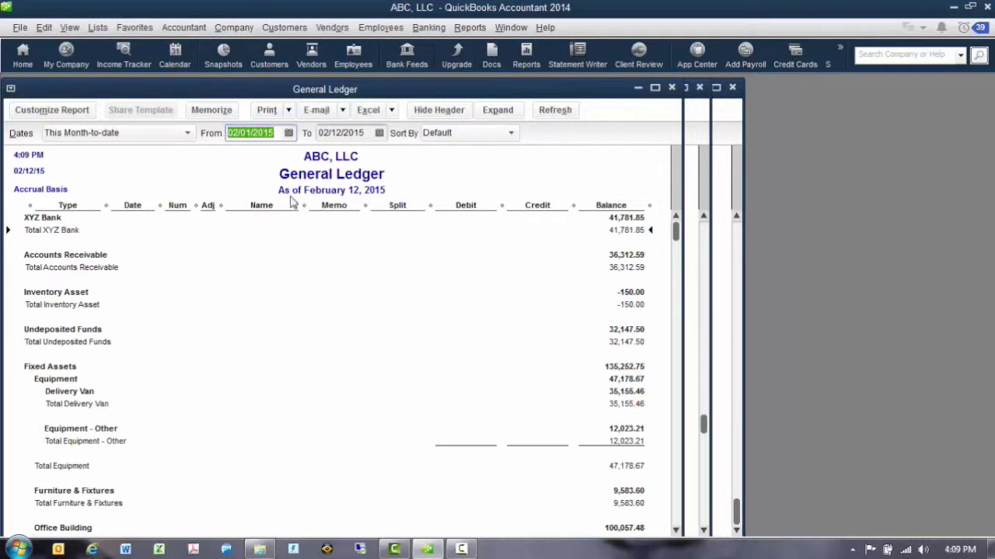
text(01/01/13)
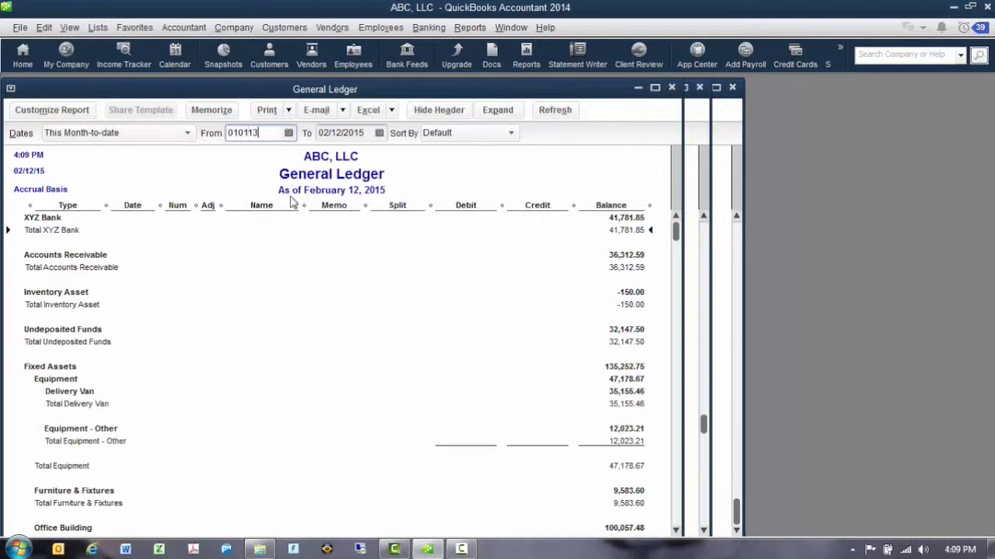
key(Tab)
text(12311)
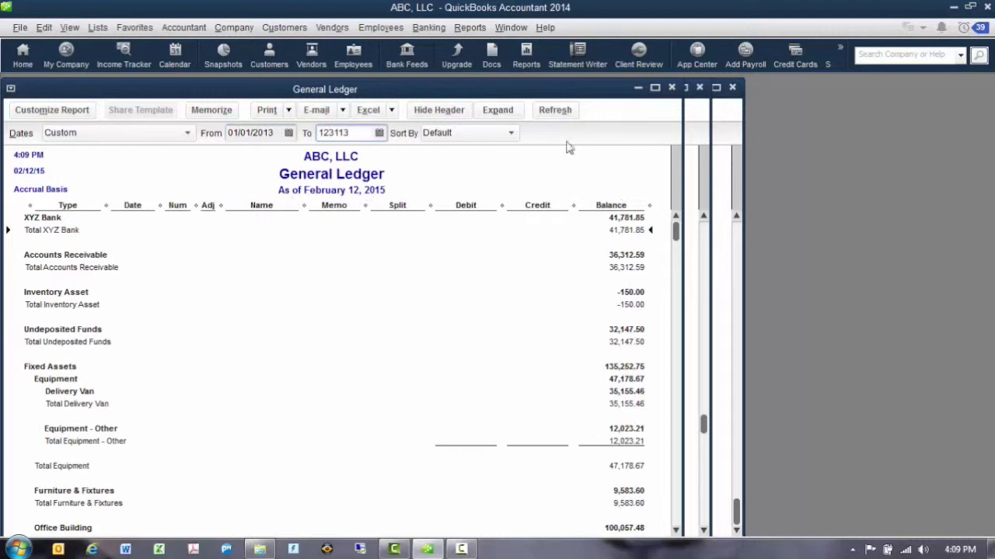
click(553, 111)
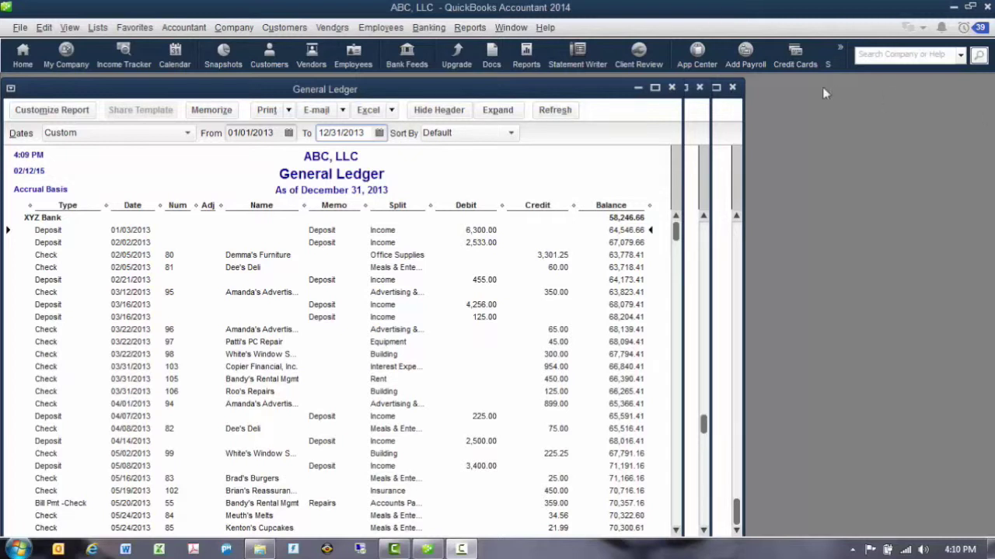
Step: Return to the Balance Sheet and customize it to cash basis with Previous Year and $ Change subcolumns
click(703, 131)
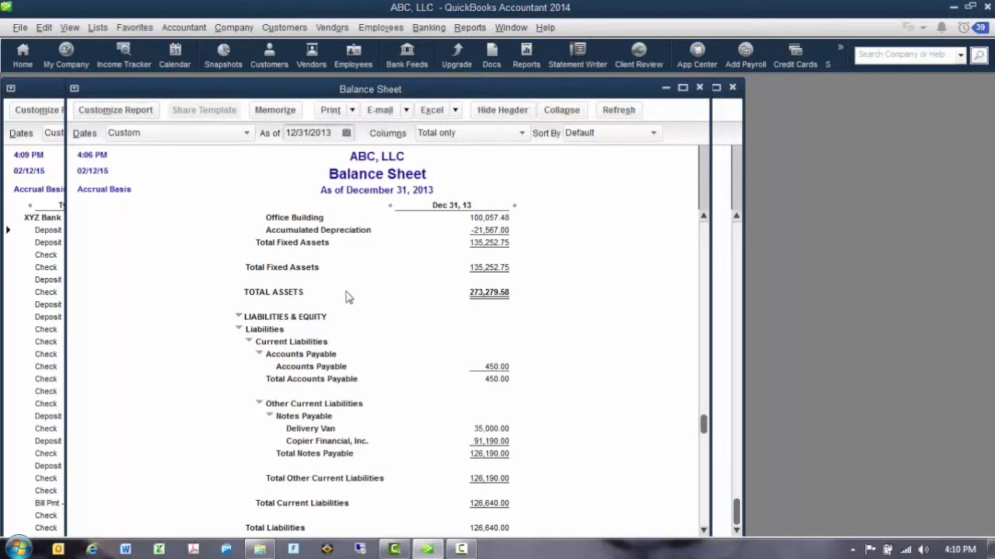
drag(994, 372, 391, 104)
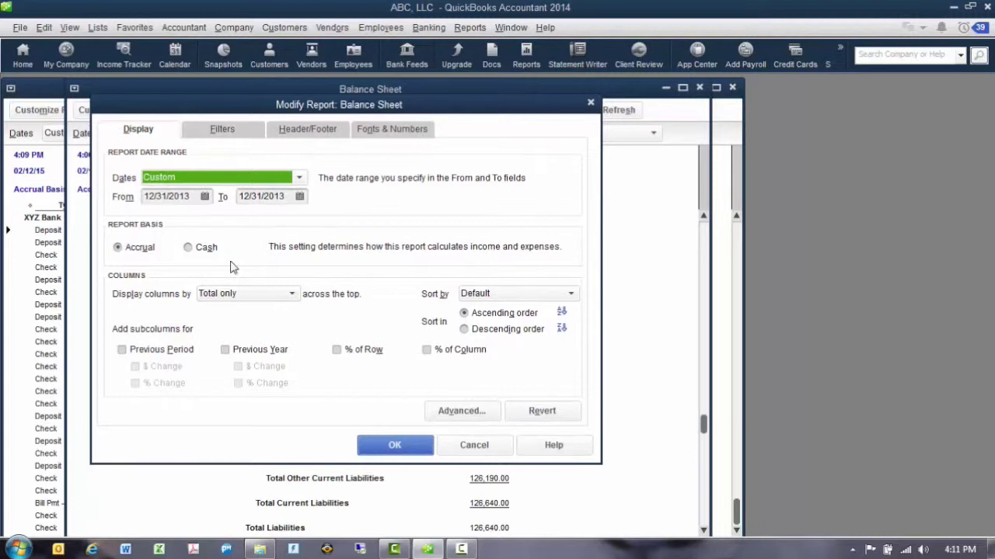
click(189, 247)
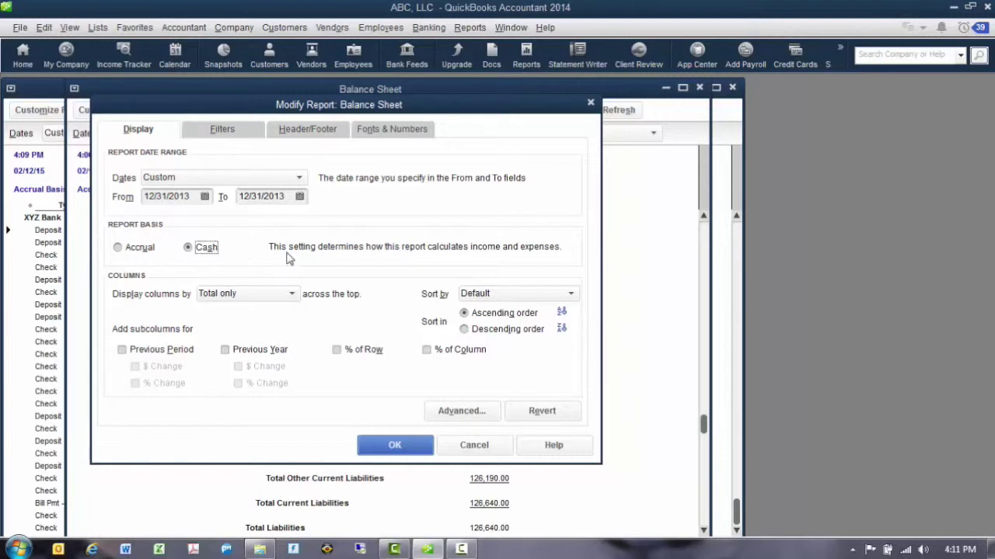
click(225, 351)
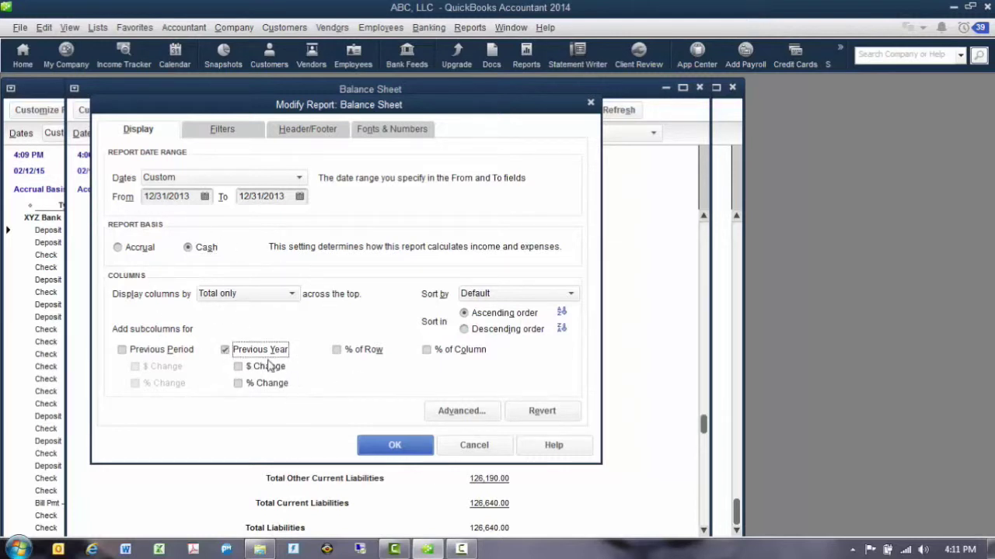
click(238, 367)
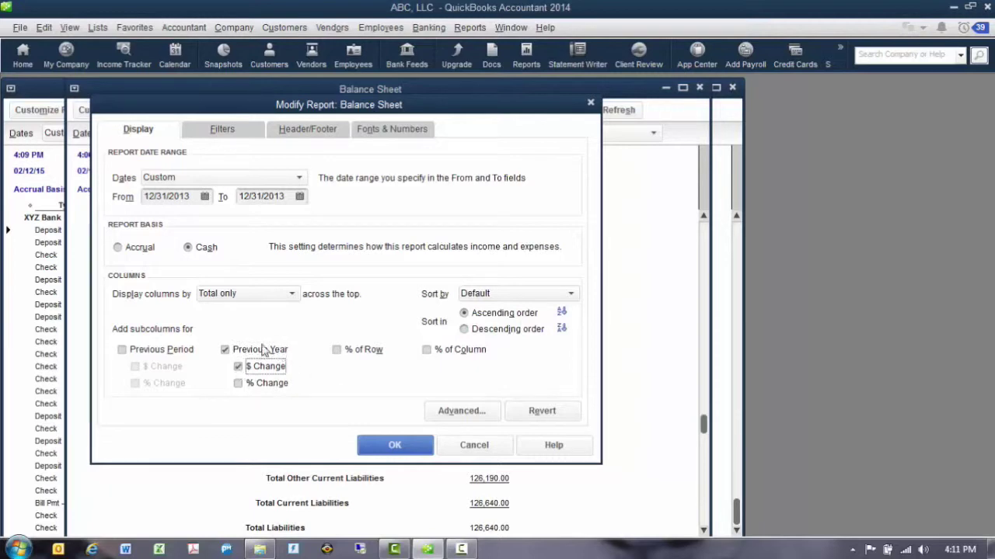
click(396, 451)
Step: Review the comparative Balance Sheet from assets to total liabilities and equity, and close the report
scroll(412, 346, up, 8)
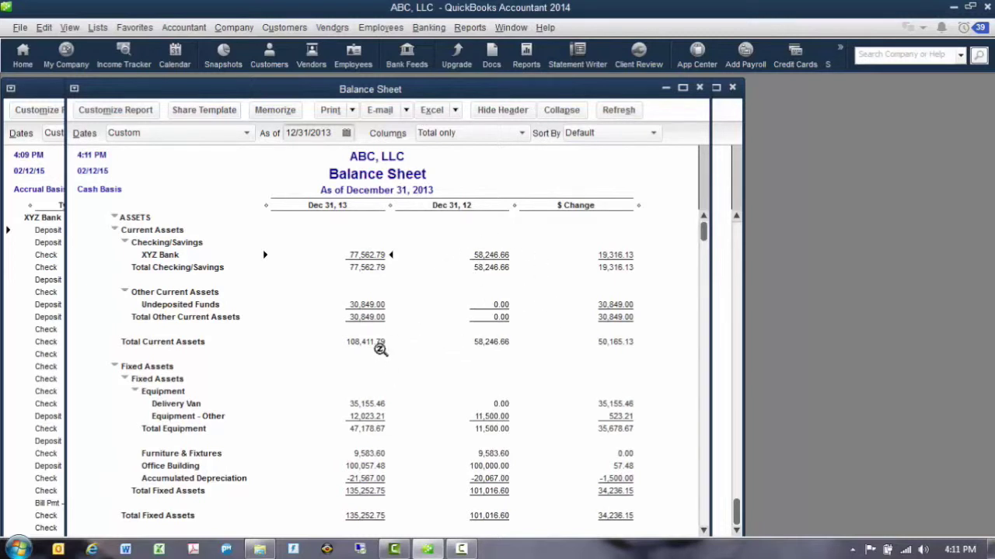
scroll(507, 341, down, 1)
scroll(506, 341, down, 3)
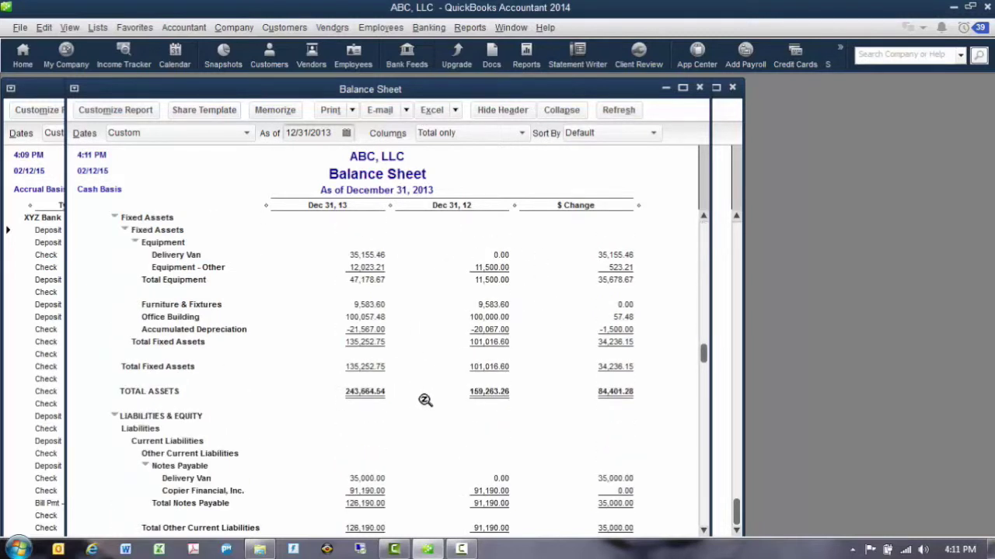
scroll(435, 355, down, 3)
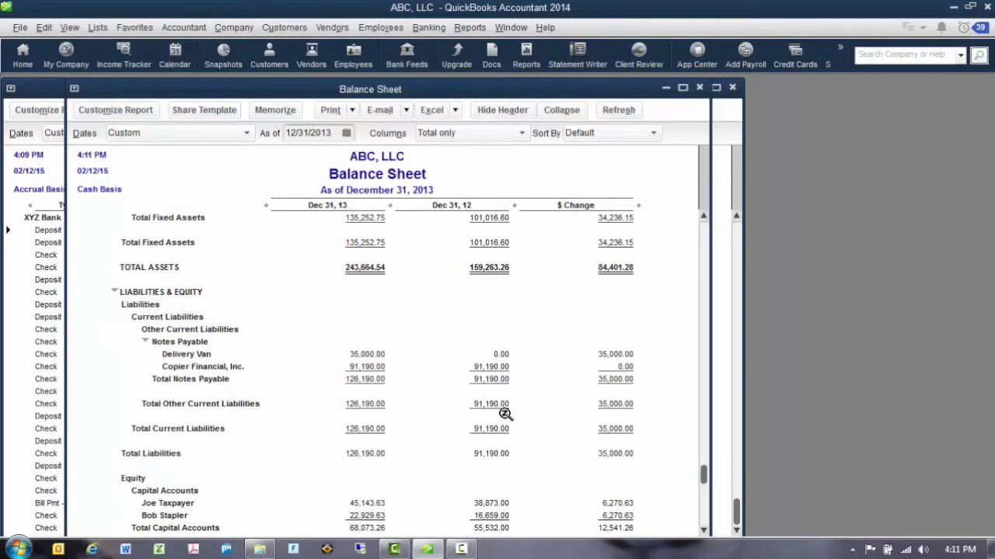
scroll(505, 404, down, 2)
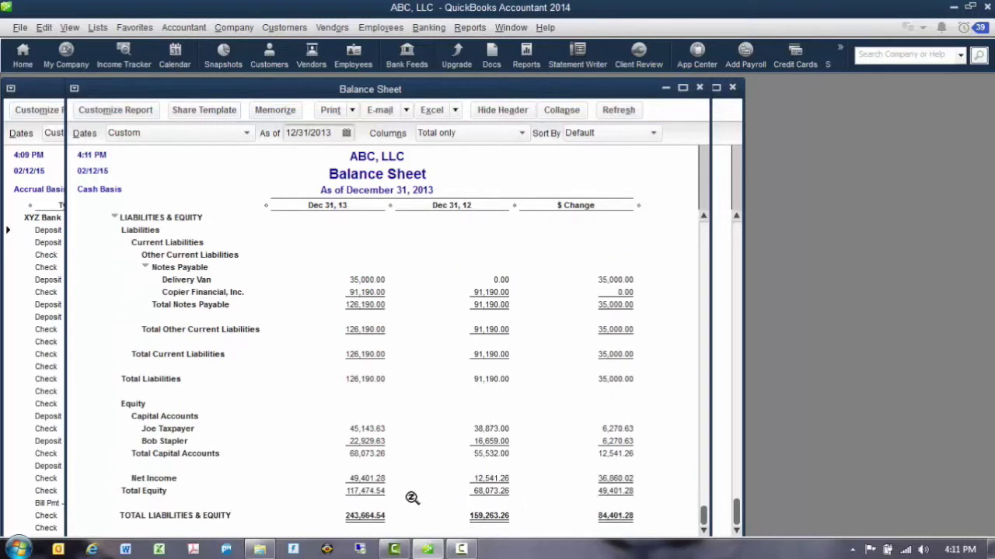
scroll(536, 479, up, 5)
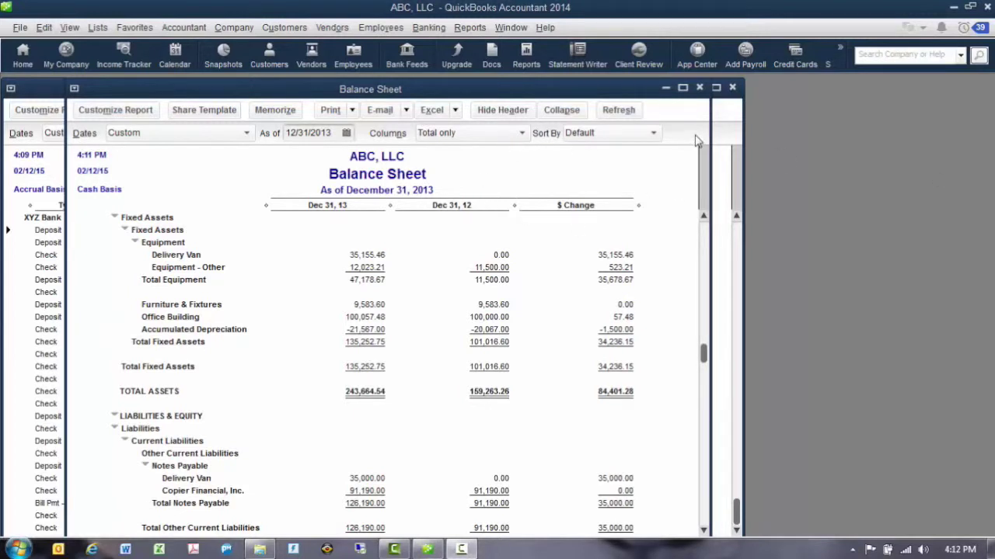
key(Escape)
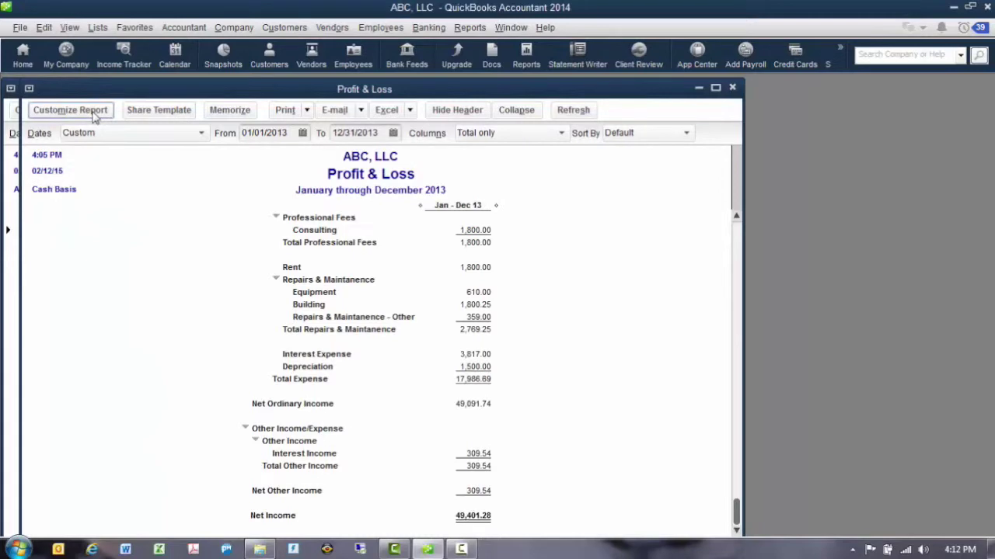
Step: Customize the Profit & Loss report with Previous Year, $ Change and % Change subcolumns, and review the comparison from income to net income
click(69, 111)
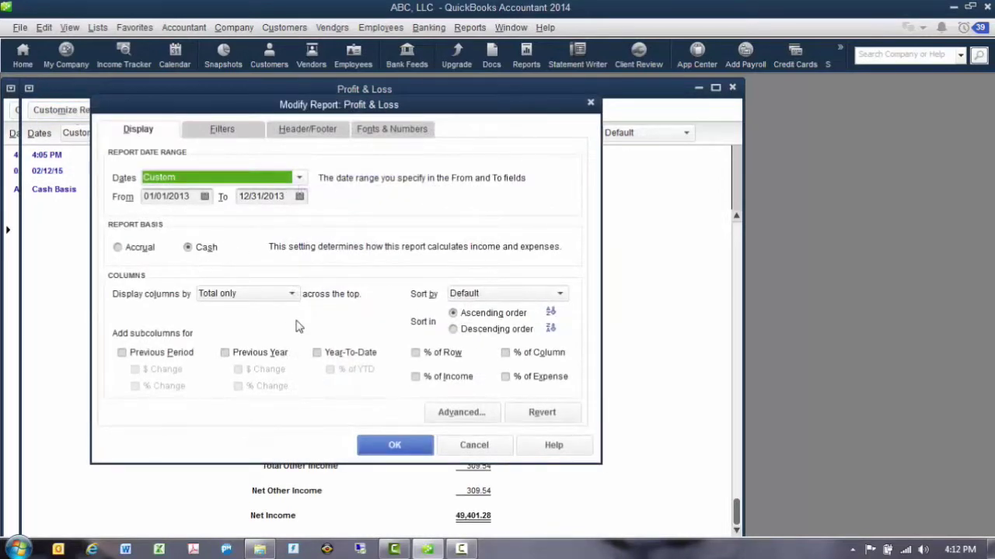
click(225, 354)
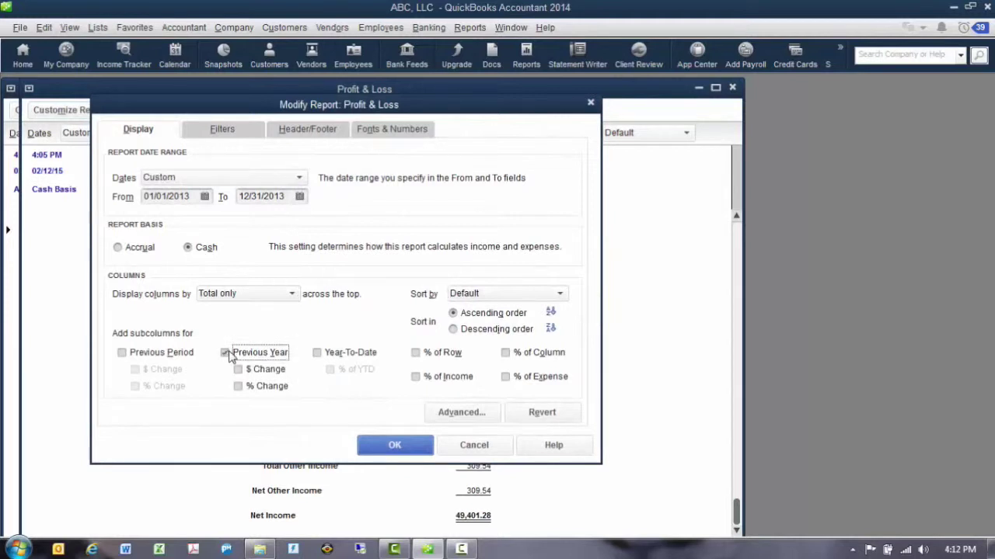
click(239, 370)
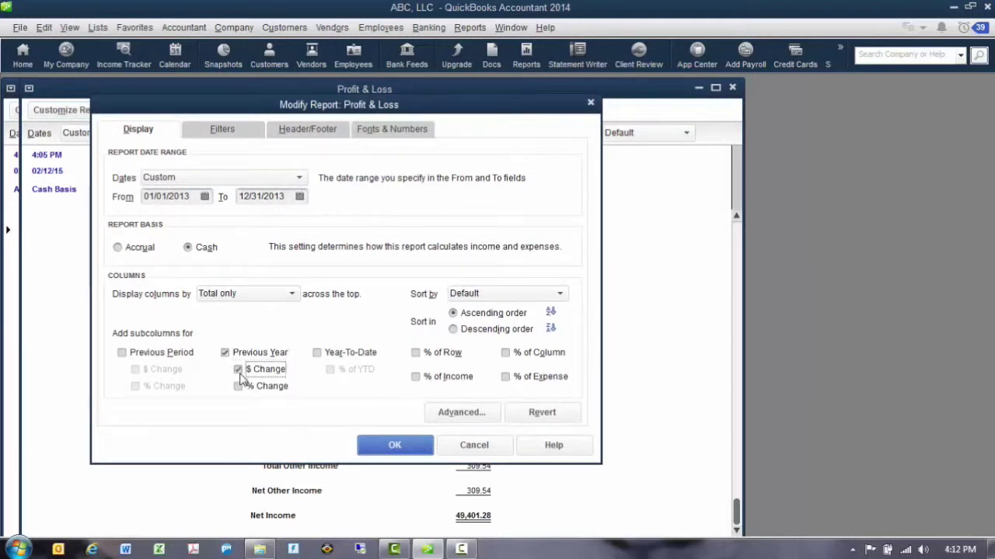
click(242, 387)
click(380, 449)
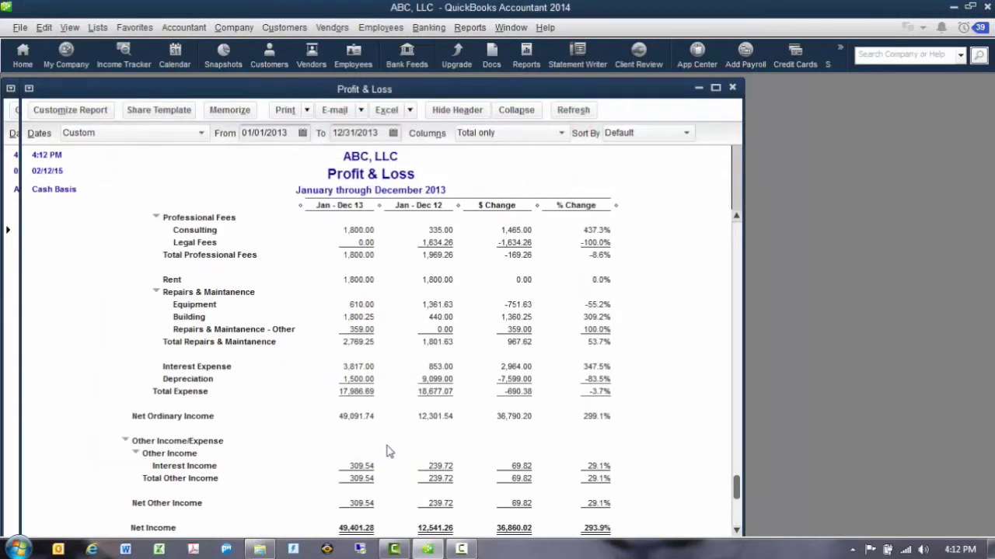
scroll(497, 326, up, 4)
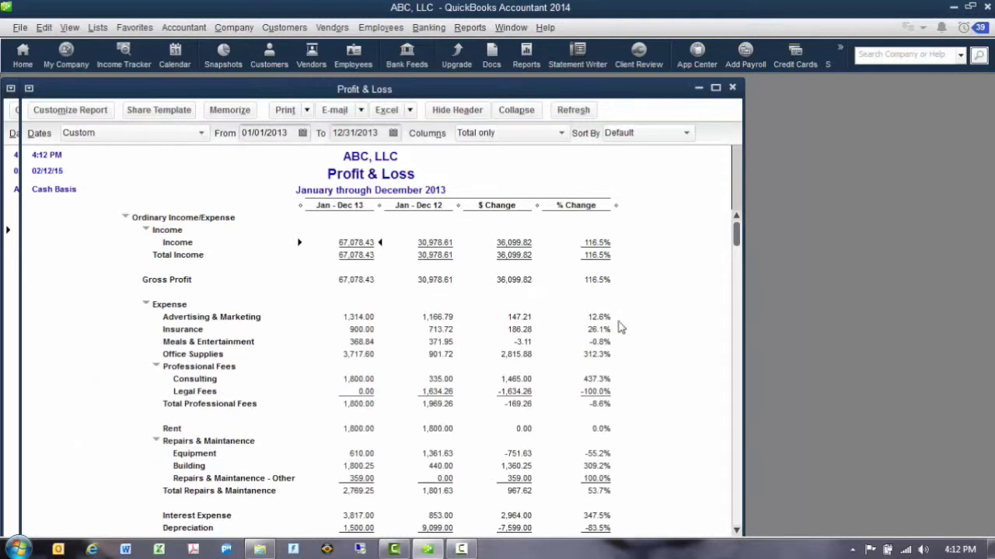
scroll(664, 317, down, 5)
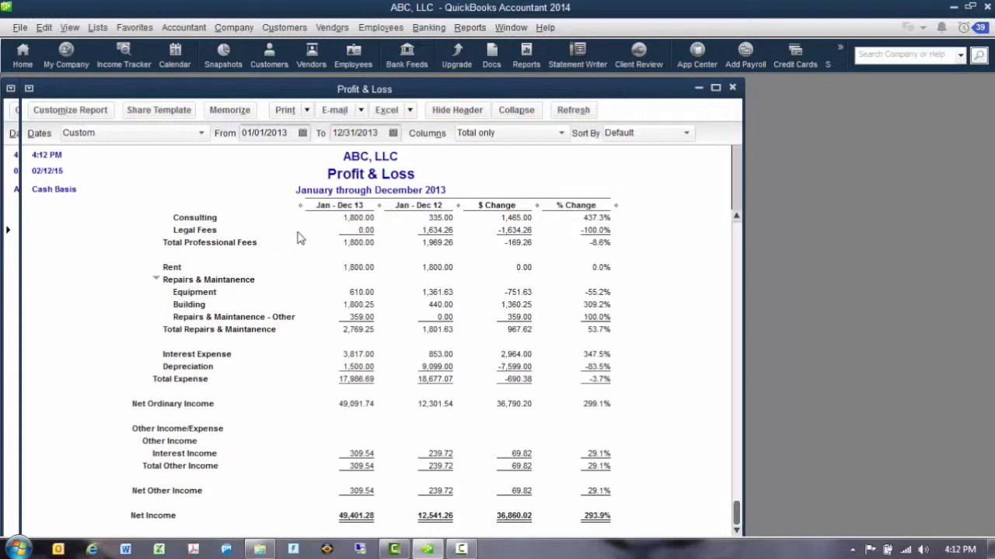
Step: Memorize the report as "Profit & Loss Comparison" in the Accountant memorized report group and close it
click(230, 110)
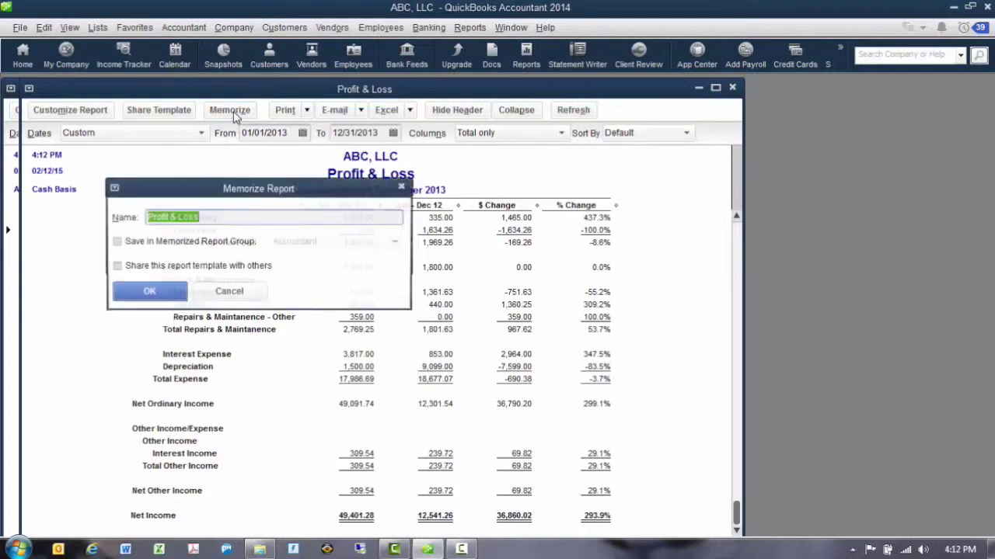
click(208, 217)
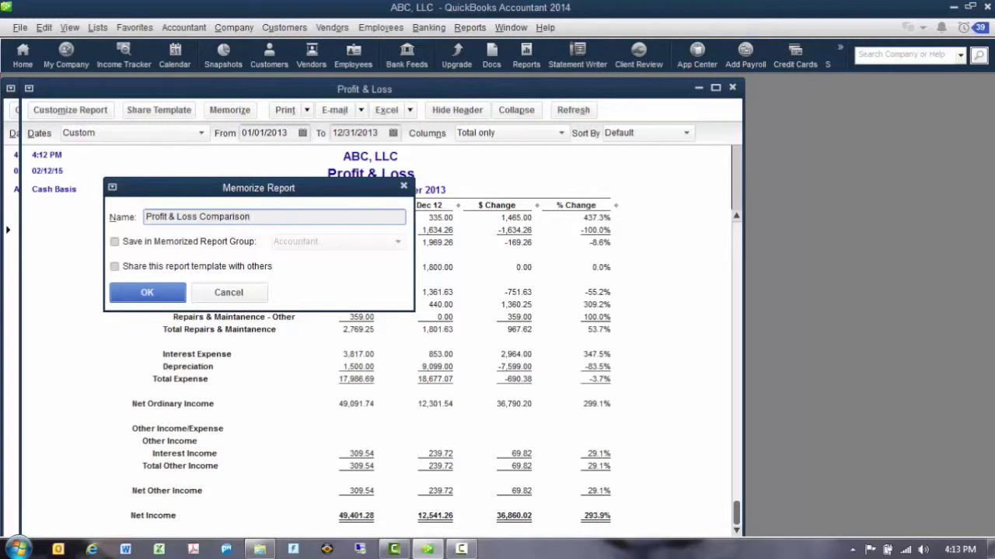
click(127, 243)
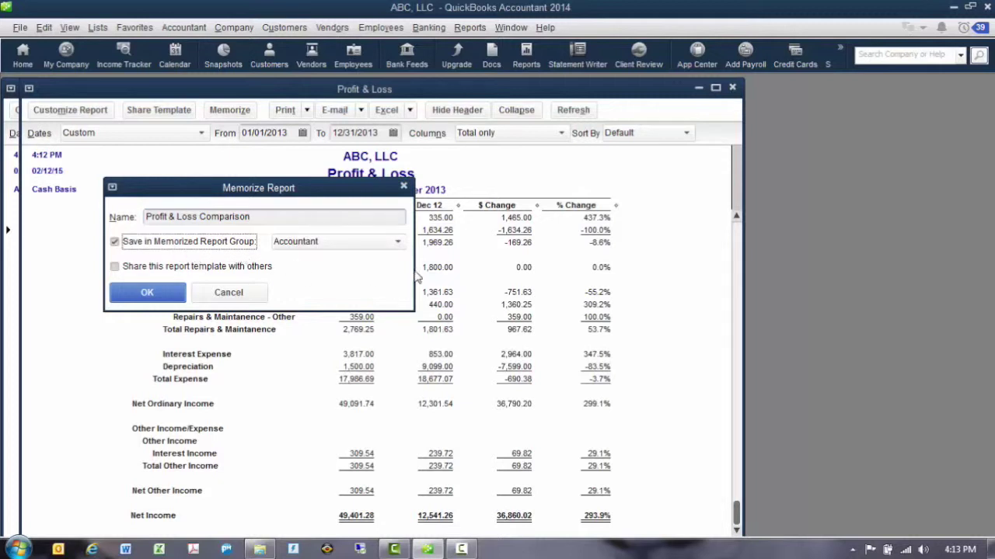
click(398, 243)
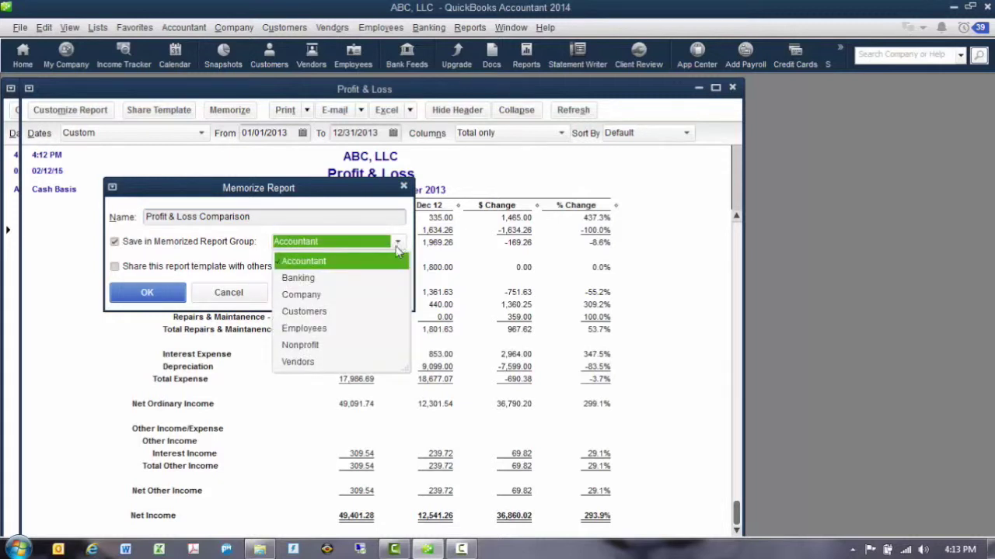
click(329, 266)
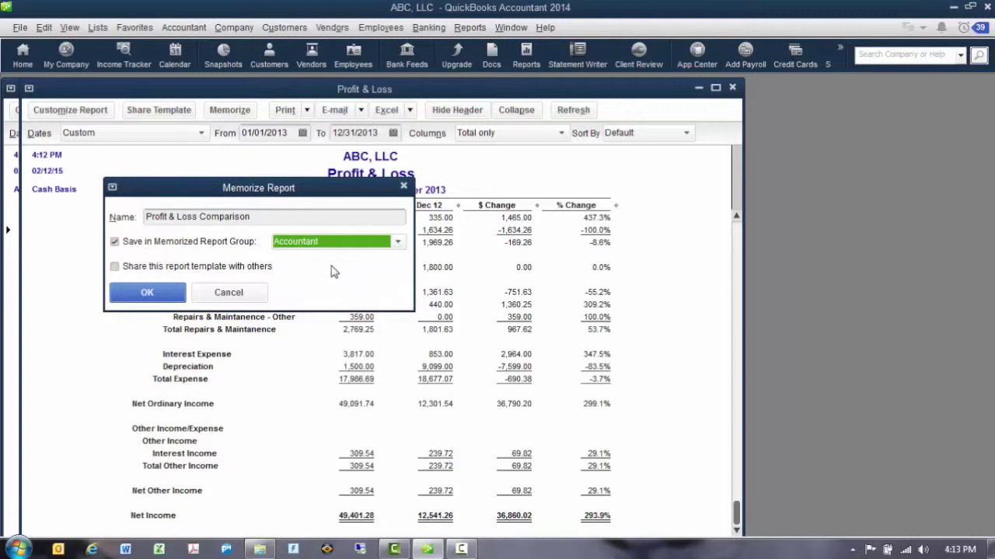
click(149, 293)
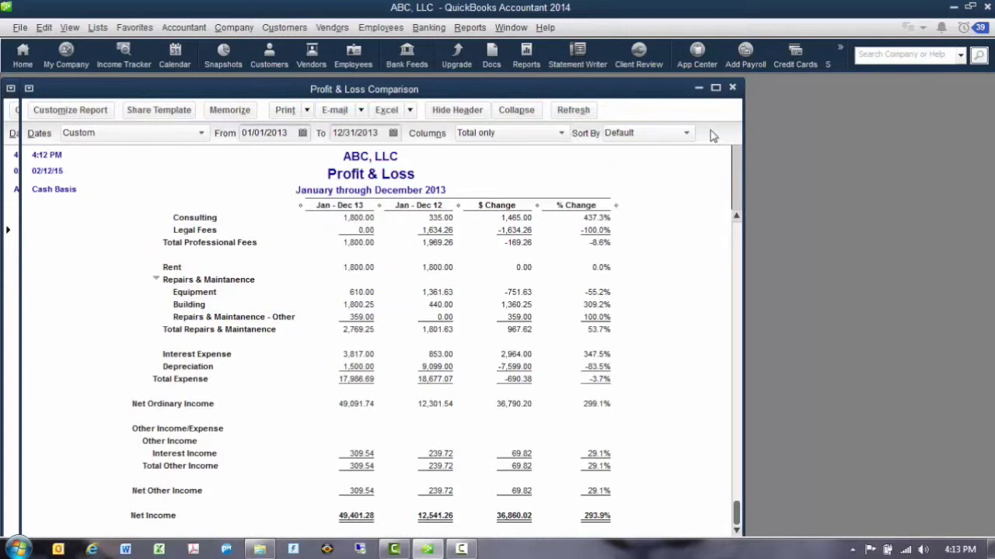
click(732, 89)
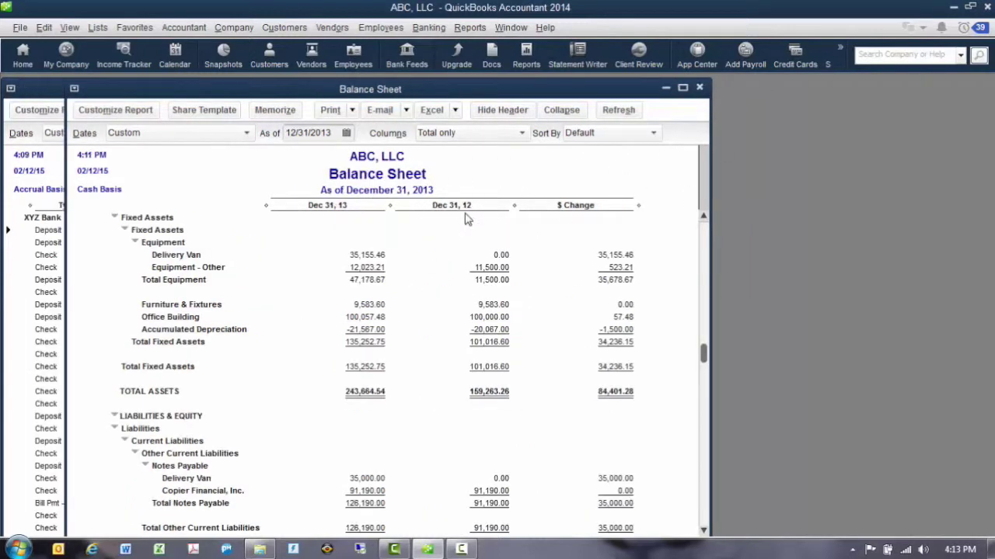
Step: Open the memorized Profit & Loss Comparison report from the Accountant group and review its figures
click(470, 29)
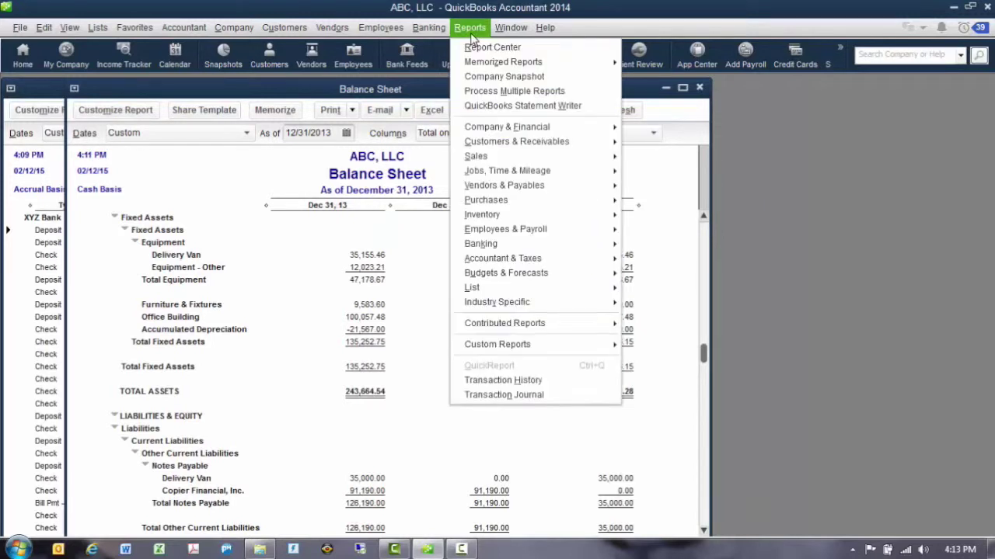
mouse_move(486, 63)
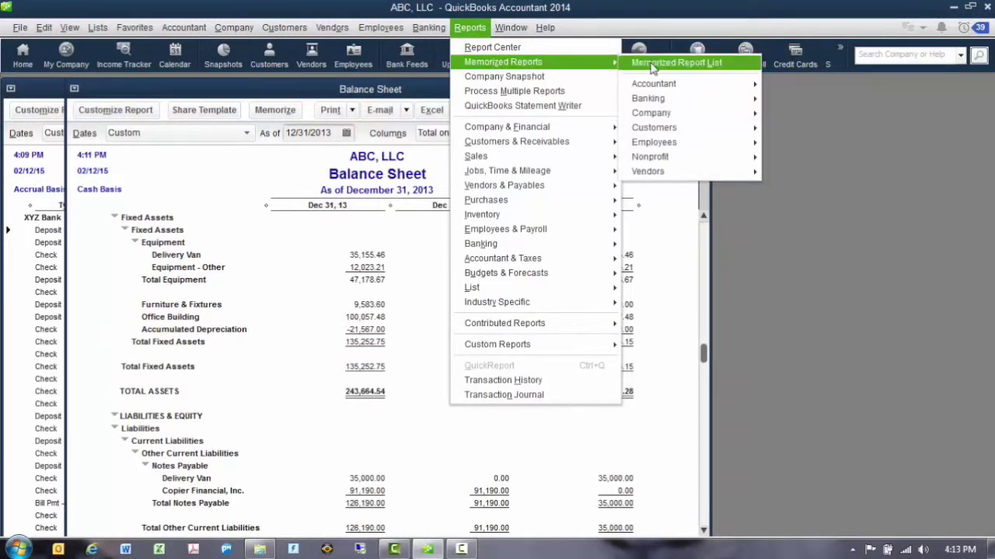
mouse_move(670, 87)
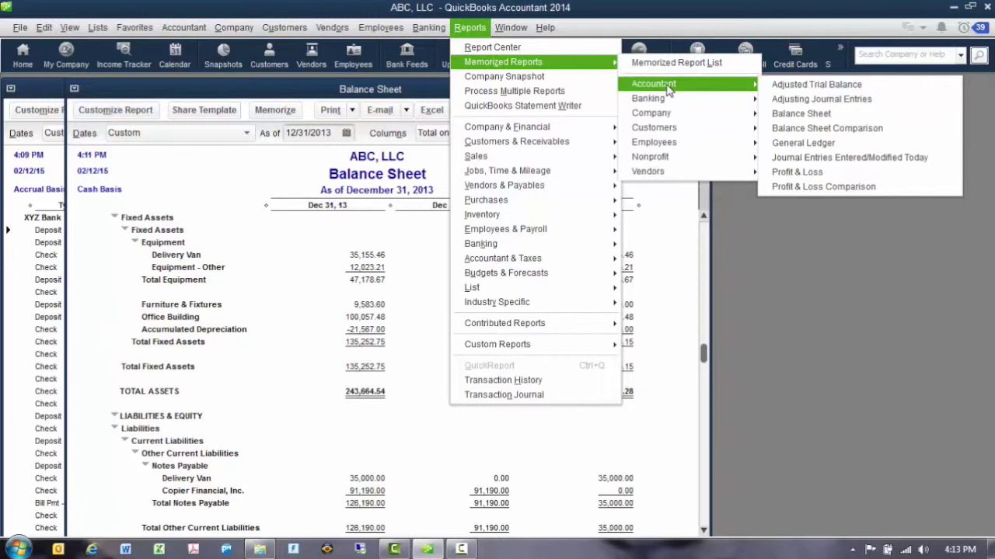
click(823, 189)
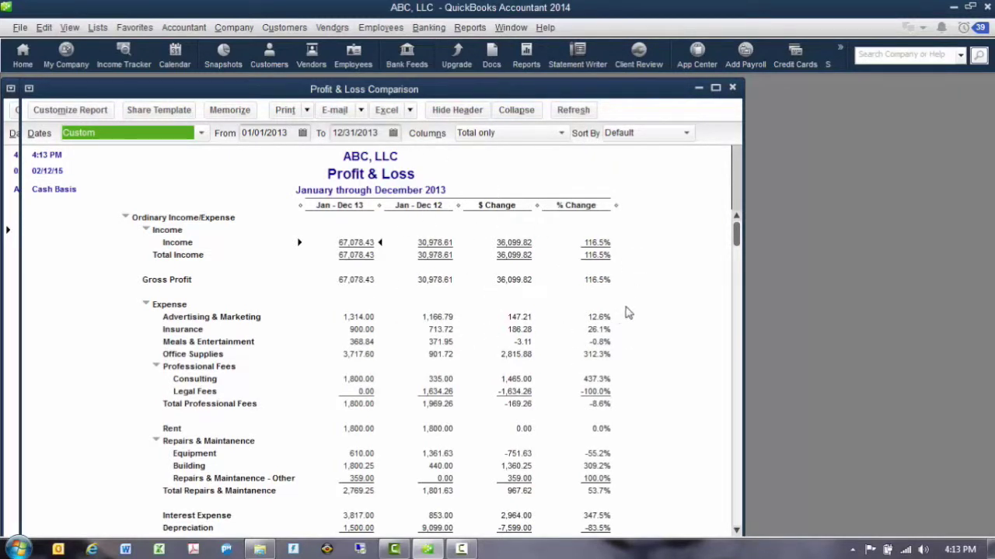
scroll(630, 309, down, 4)
scroll(631, 306, down, 1)
scroll(631, 305, up, 4)
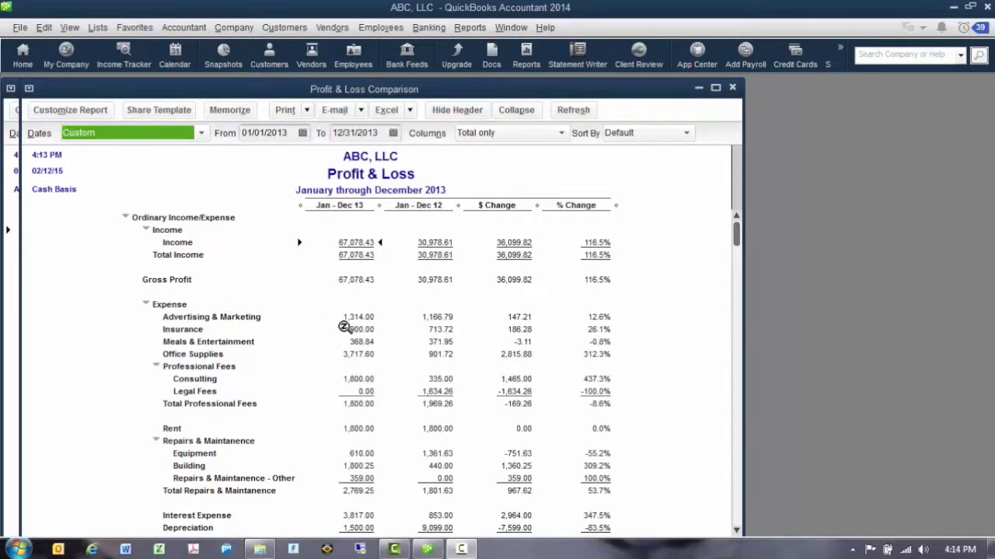
Step: Remove the % Change subcolumn from the Profit & Loss Comparison, replacing the original memorized report, and close it
click(66, 111)
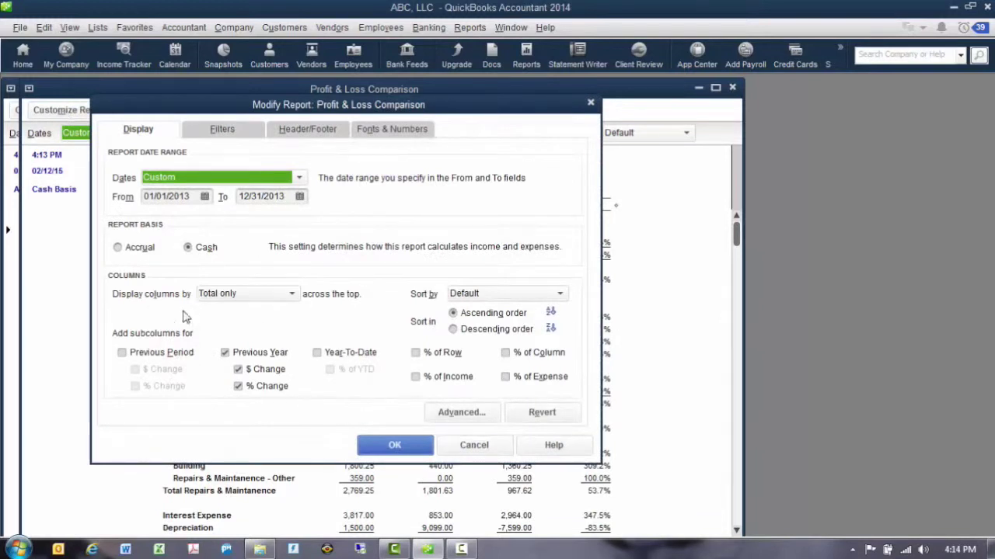
click(239, 386)
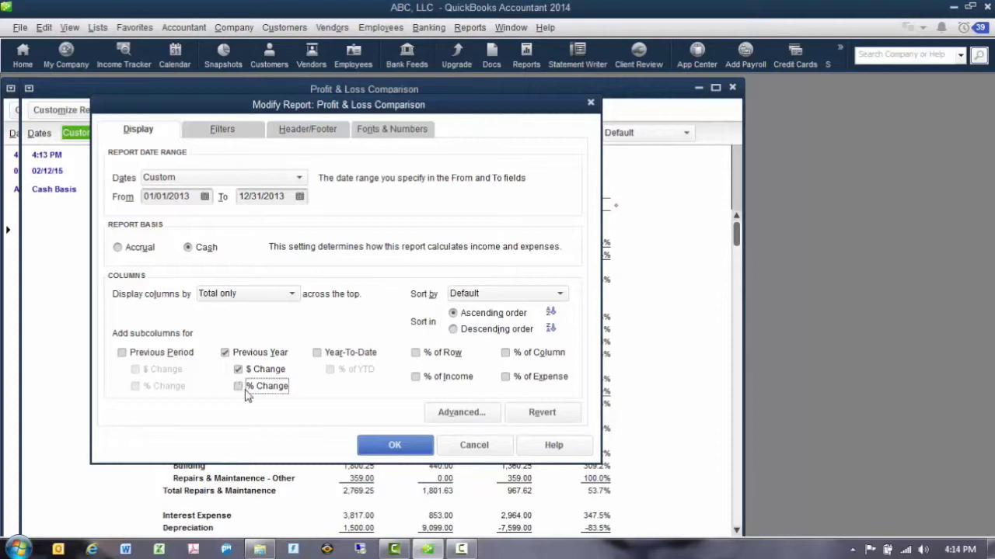
click(391, 447)
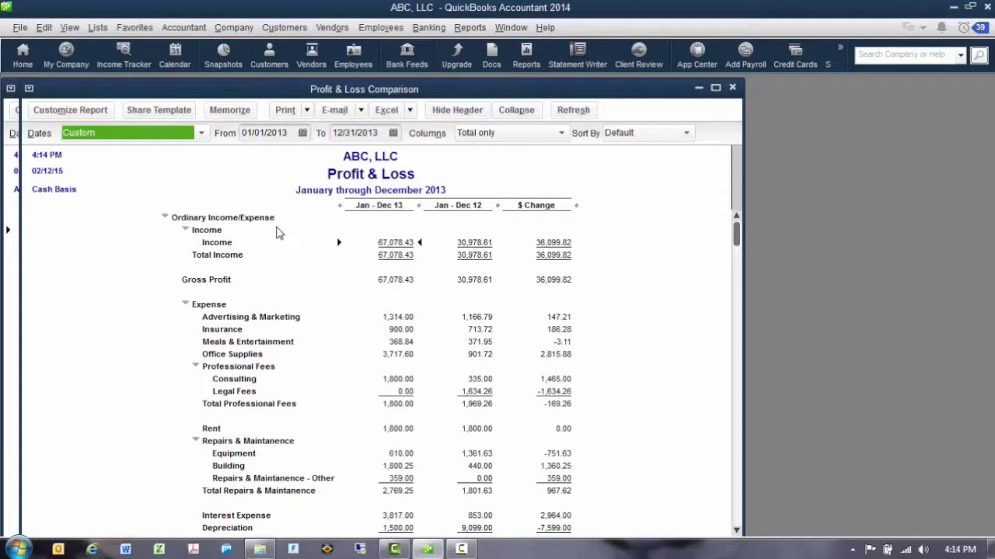
click(229, 110)
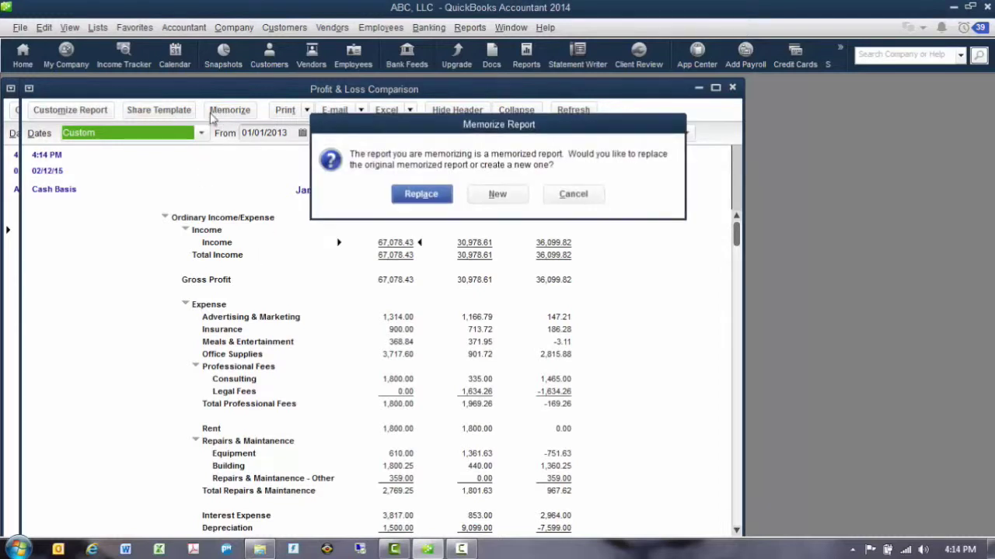
click(427, 199)
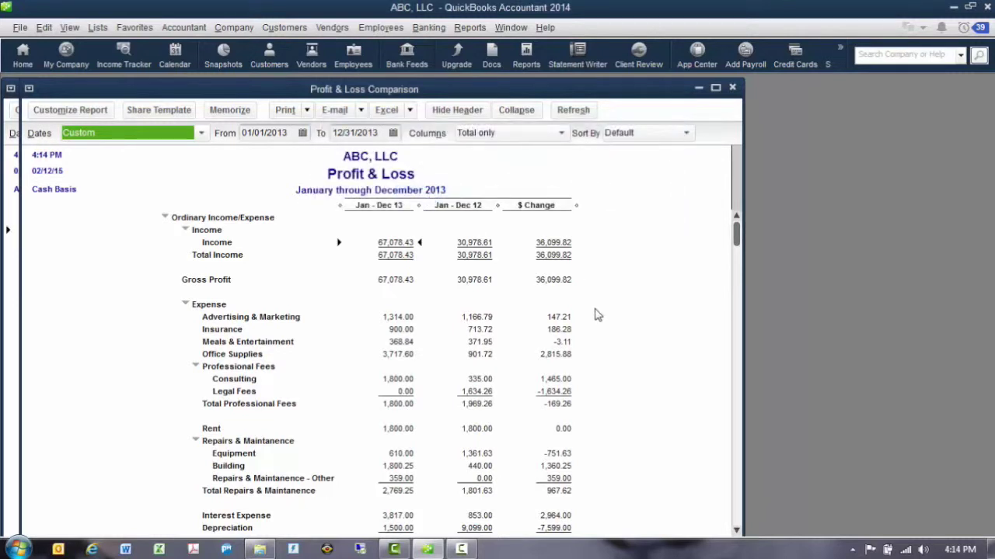
click(732, 87)
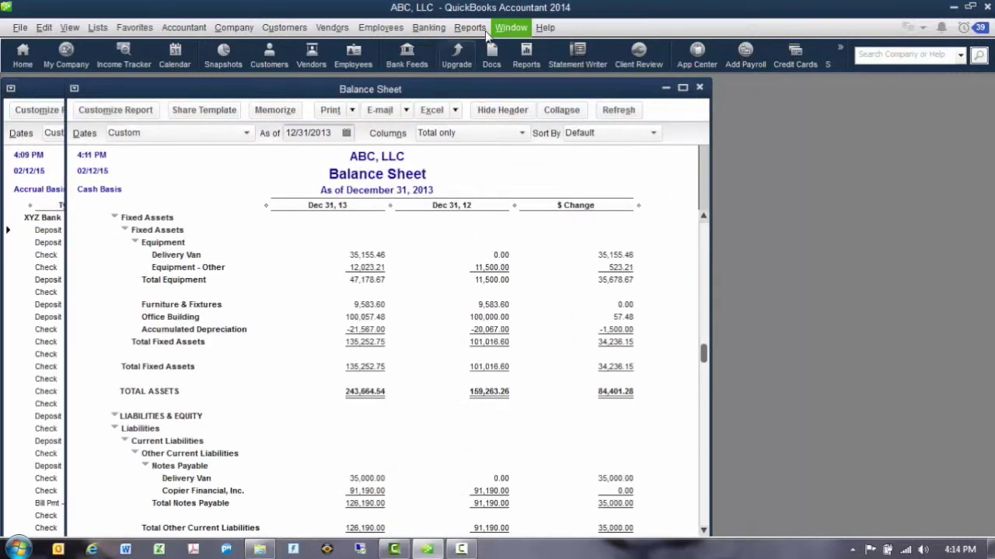
Step: Reopen the memorized Profit & Loss Comparison from the Accountant group and add the % Change subcolumn for the previous year
click(469, 27)
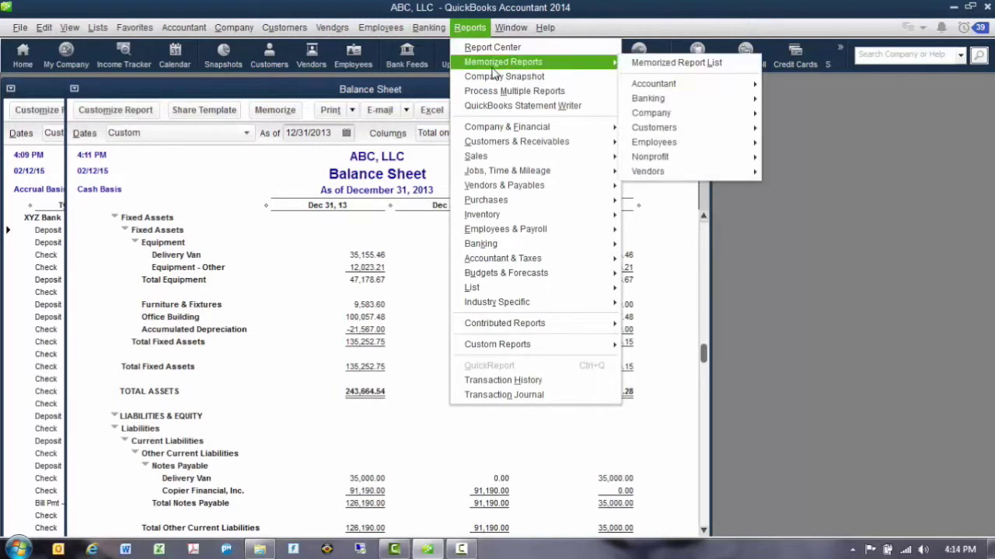
mouse_move(648, 87)
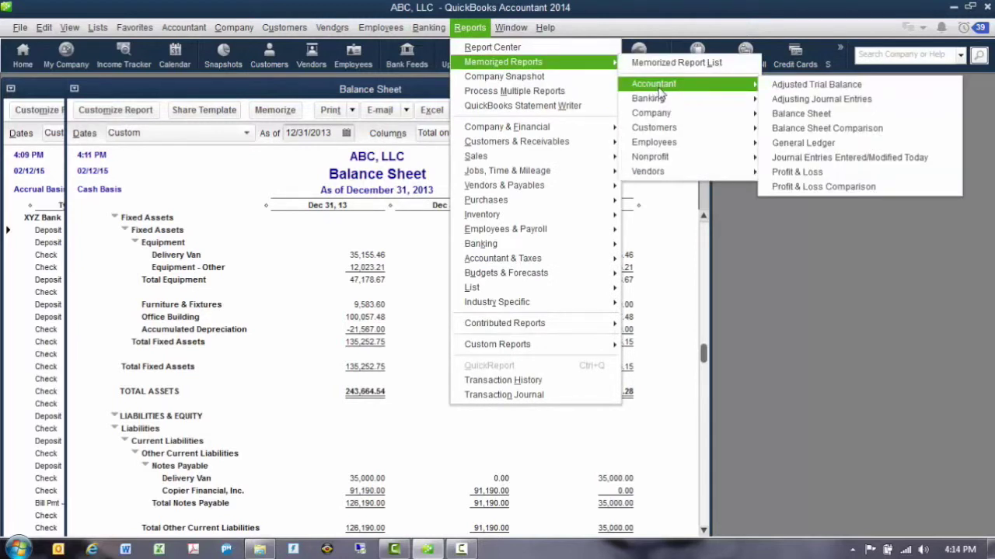
click(825, 187)
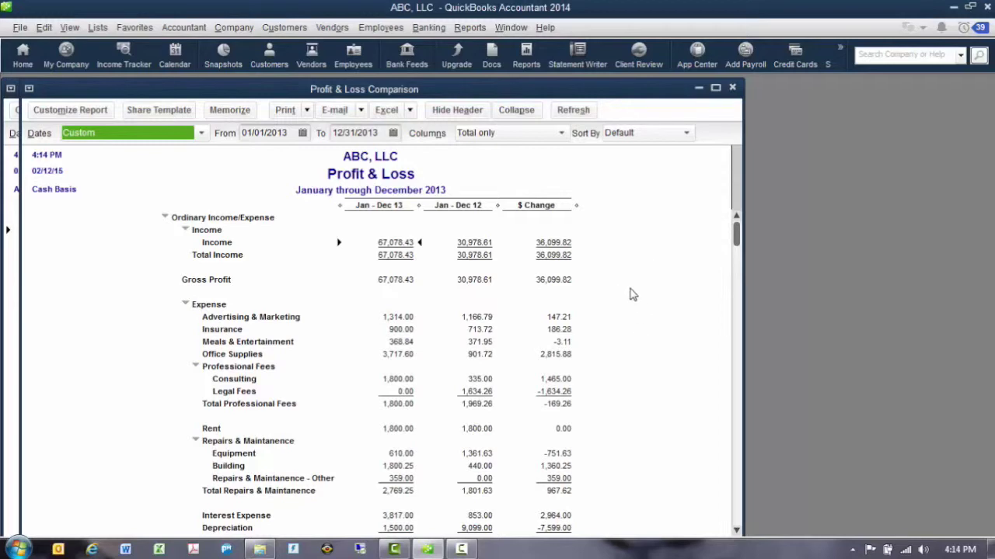
click(105, 112)
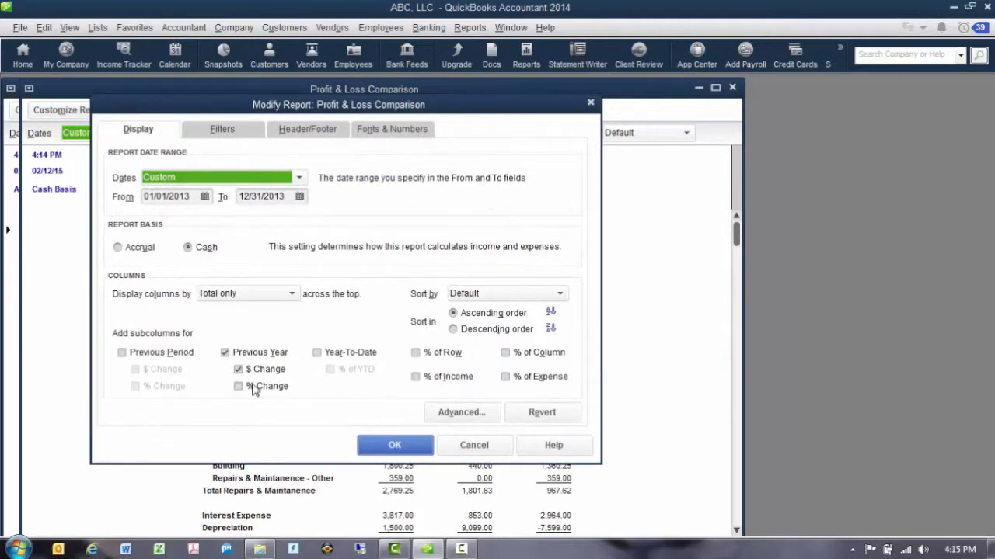
click(252, 389)
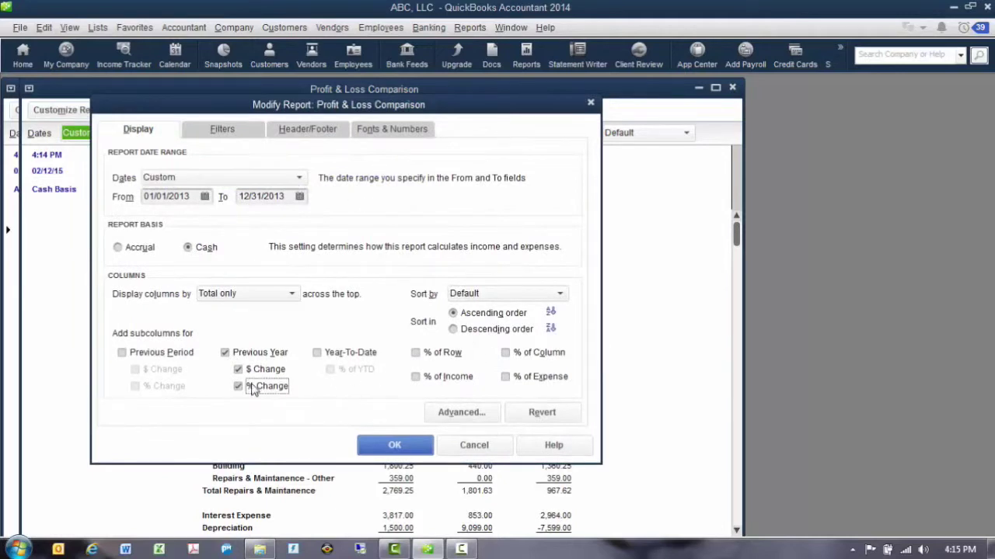
click(394, 446)
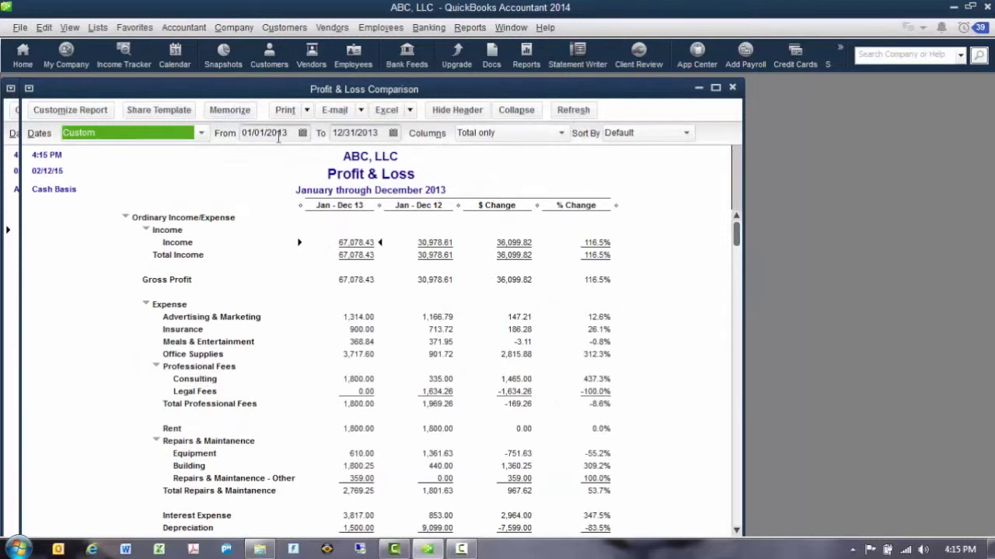
Step: Memorize the modified report as a new one named "Profit & Loss Comparison 2" in the Accountant group
click(229, 109)
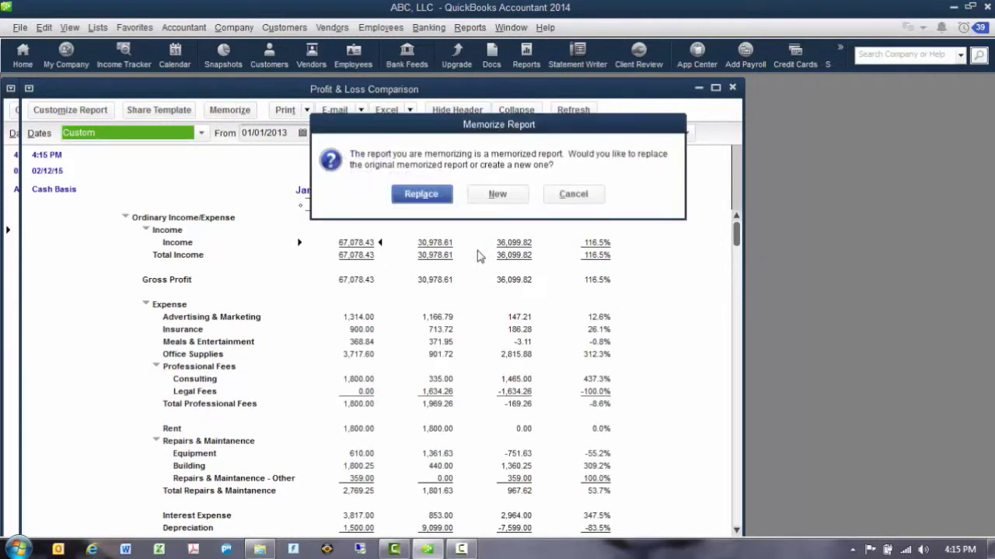
click(501, 195)
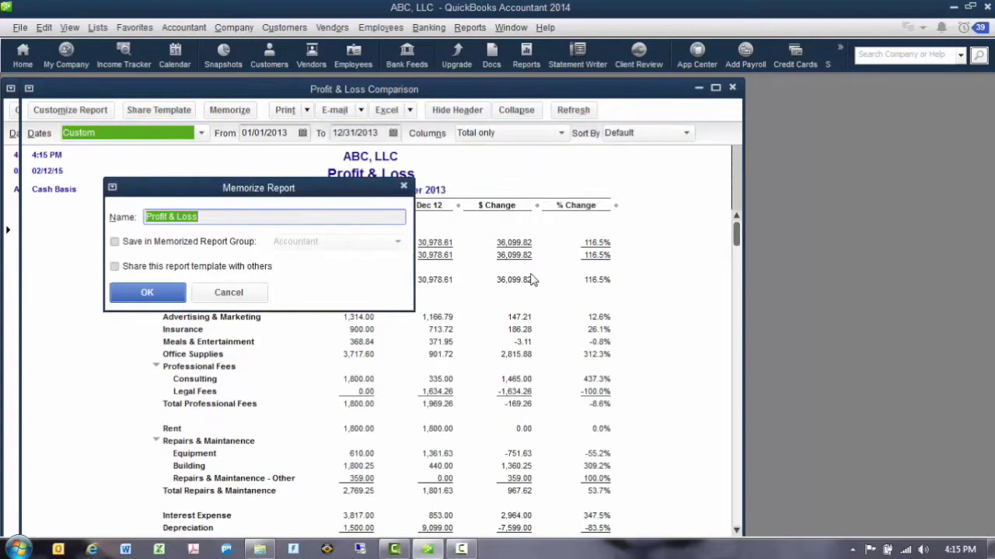
click(217, 217)
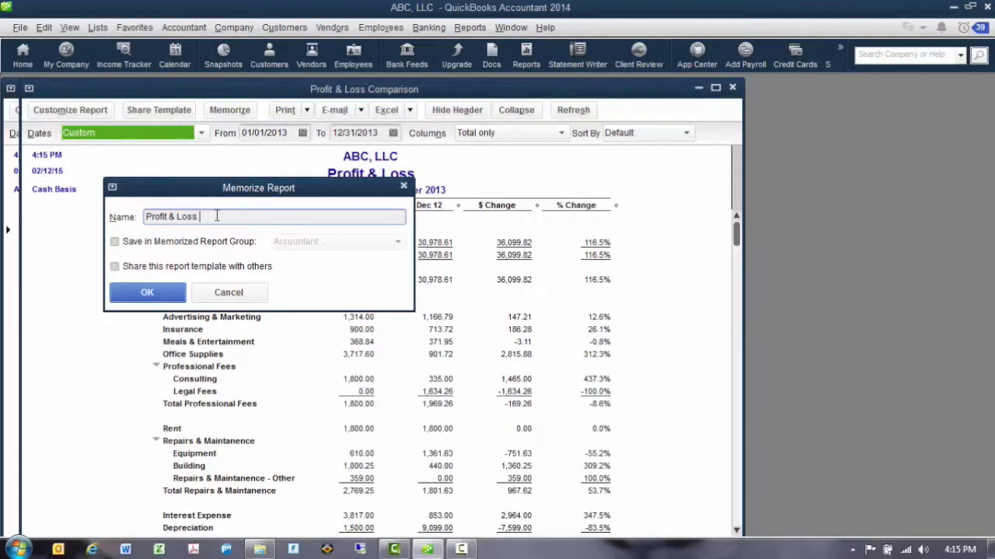
text(Comparison 2)
click(115, 243)
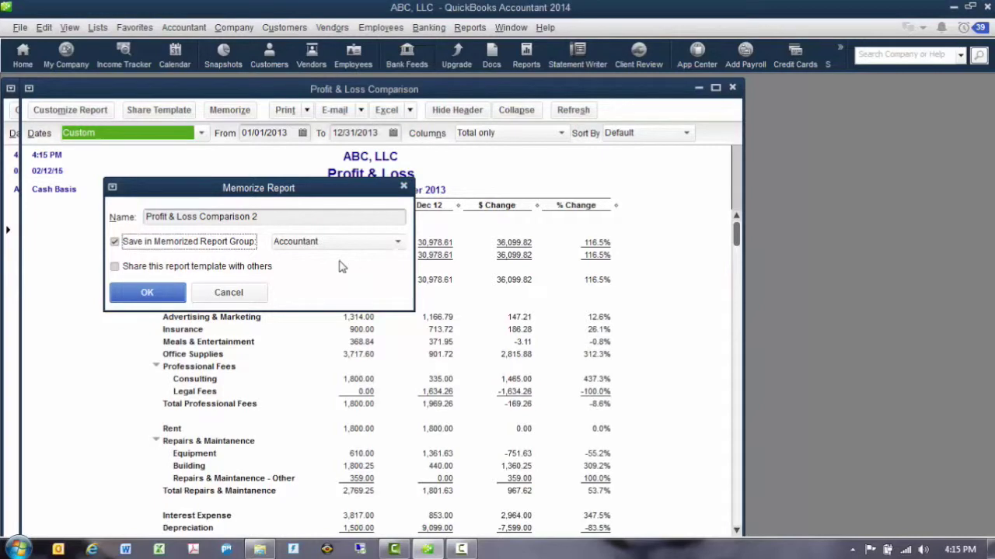
click(172, 294)
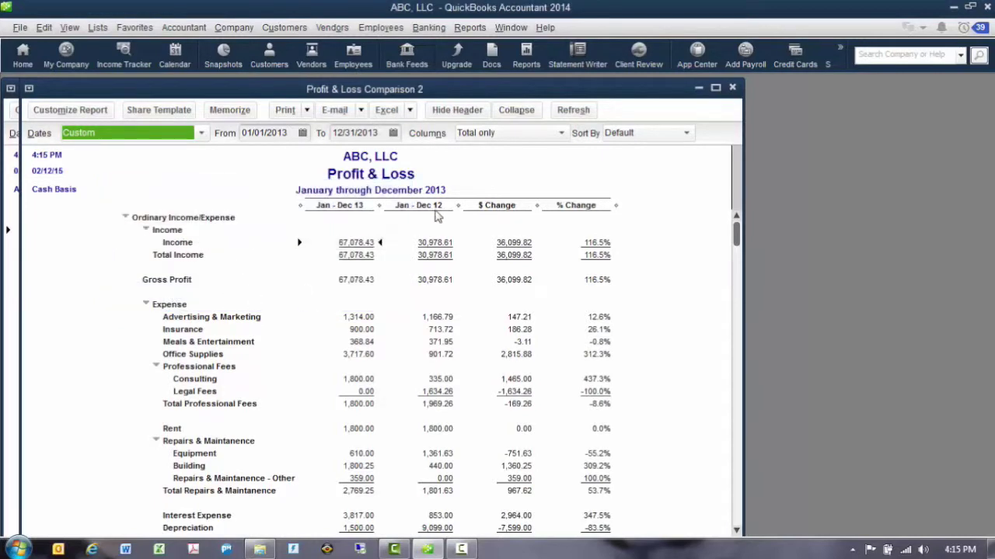
Step: Close the Profit & Loss Comparison 2 report and look through the memorized reports in the Accountant group
click(732, 88)
click(469, 28)
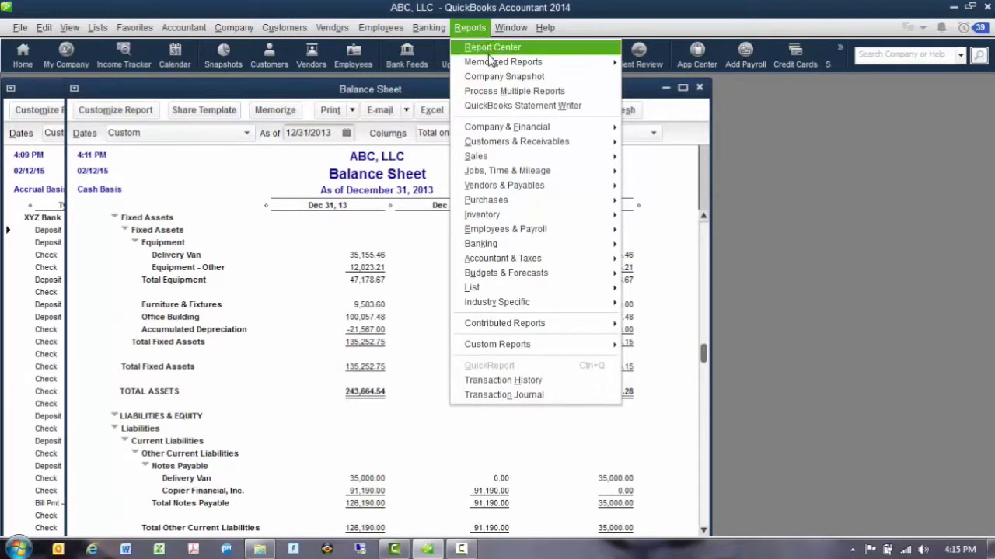
mouse_move(493, 62)
mouse_move(665, 85)
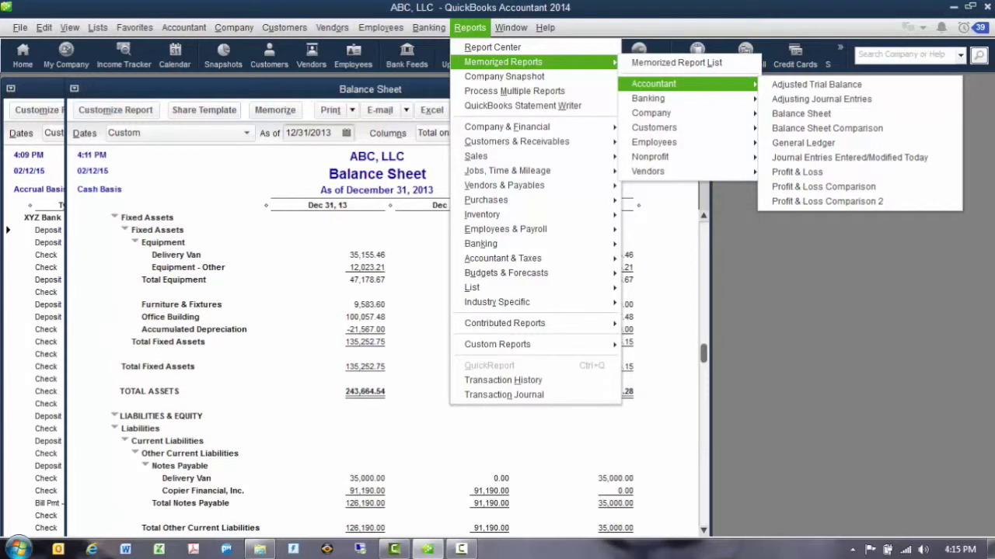
key(Escape)
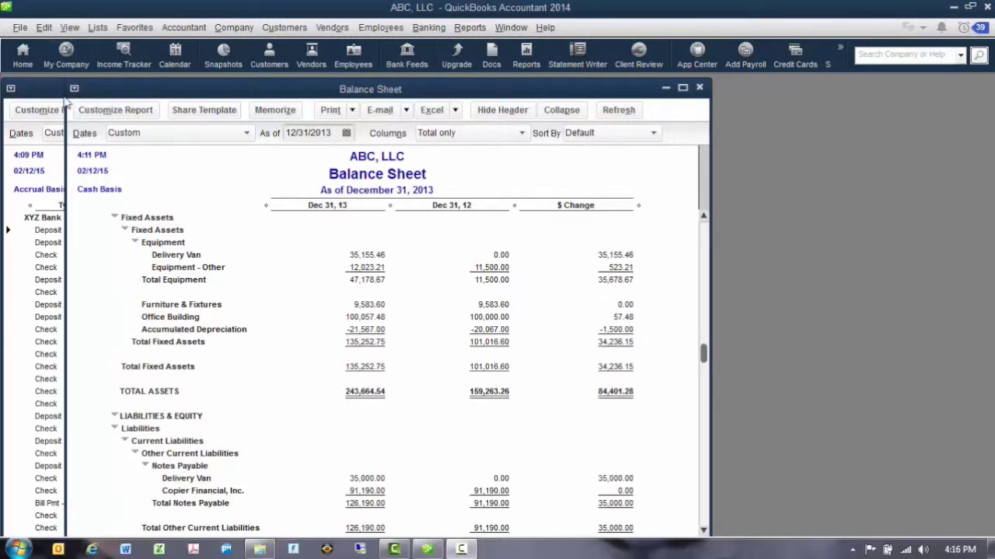
Step: Review the company-wide accounting preferences, including the class tracking options, and close the preferences
click(46, 29)
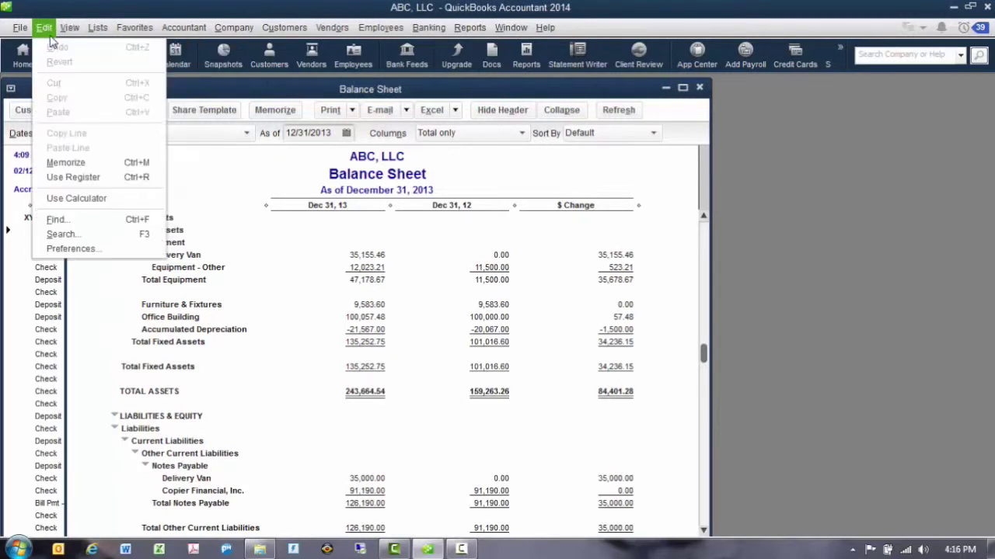
click(56, 249)
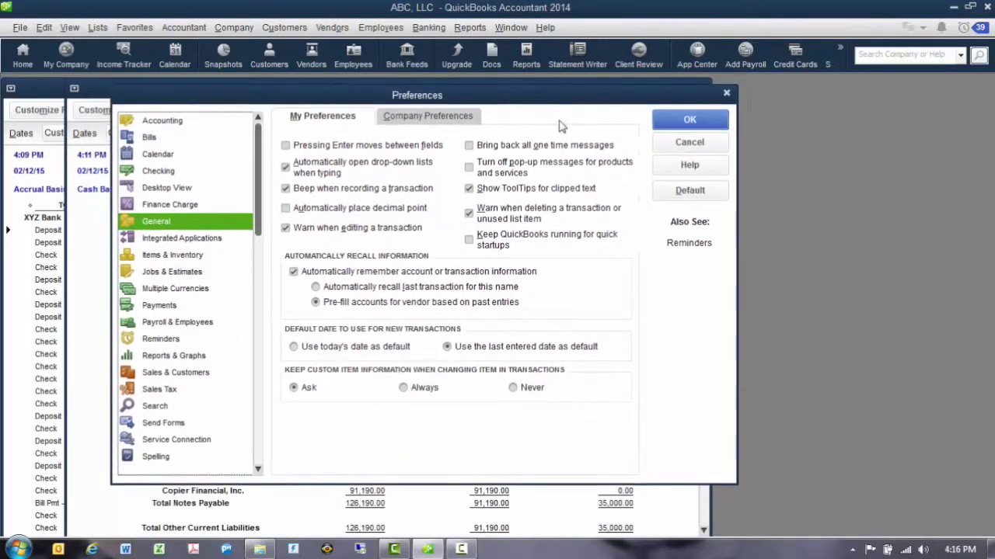
click(156, 123)
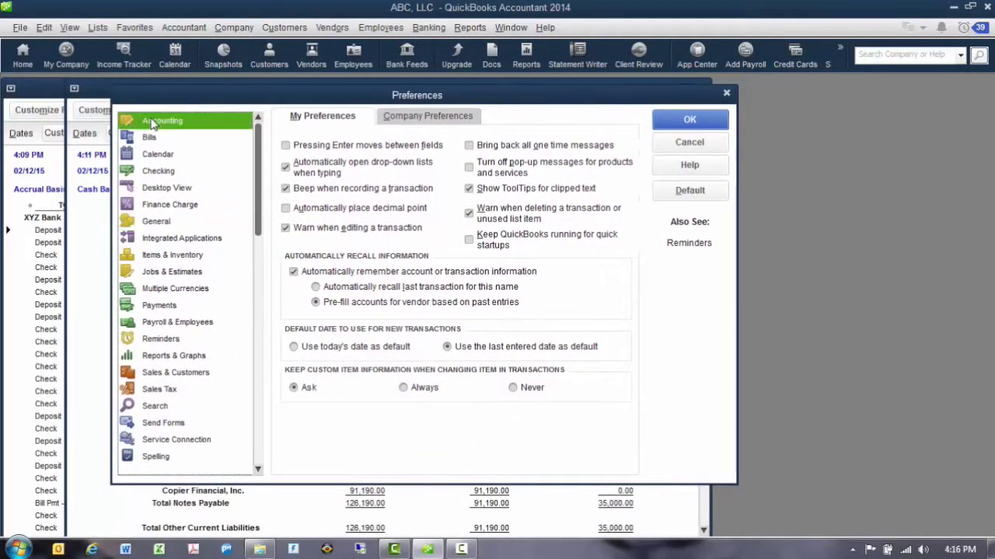
click(455, 117)
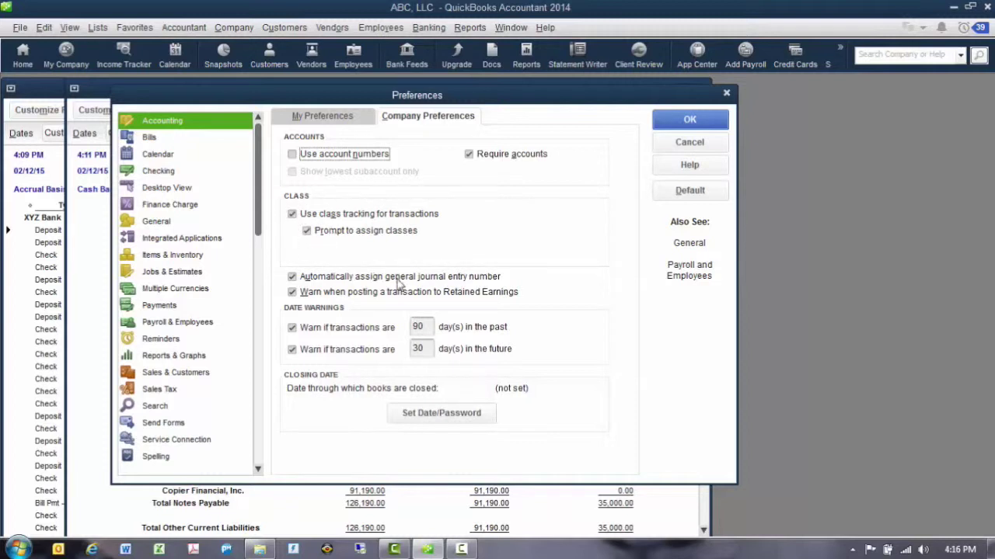
click(660, 126)
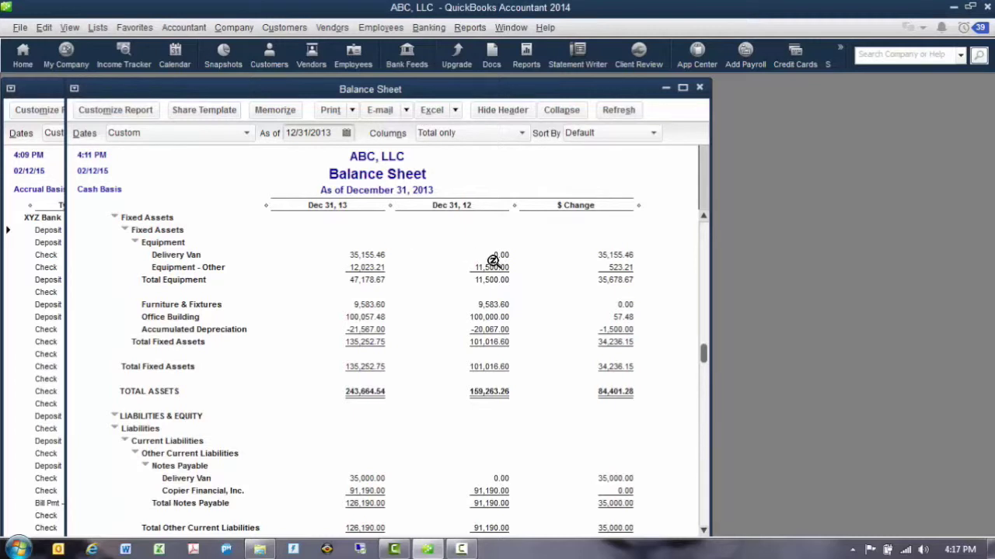
Step: Open the Class List and look over its existing classes
click(98, 29)
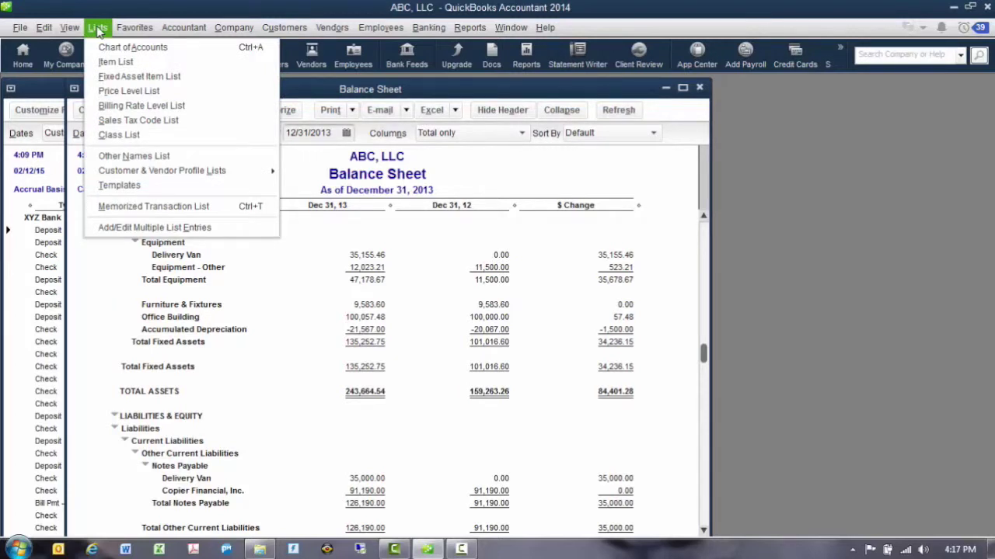
click(113, 134)
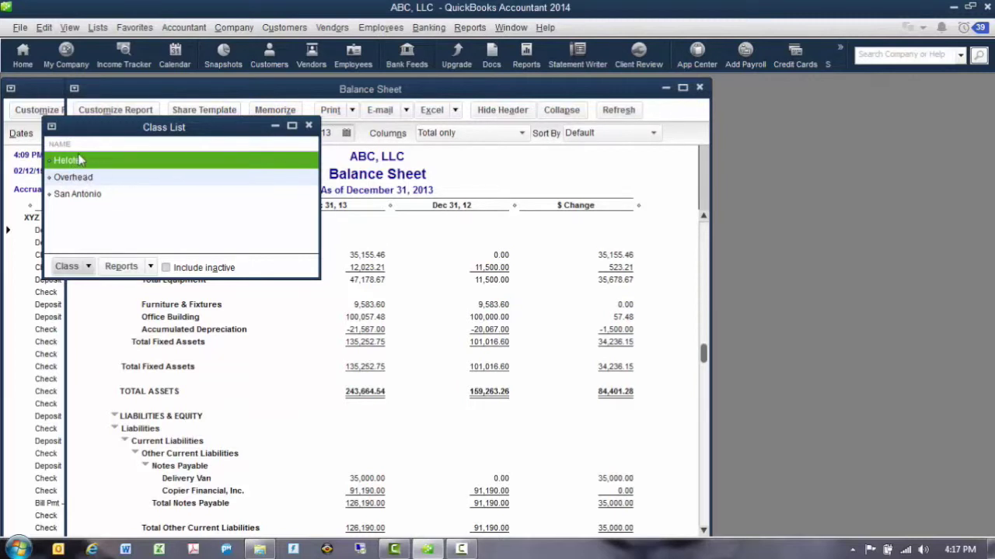
click(100, 198)
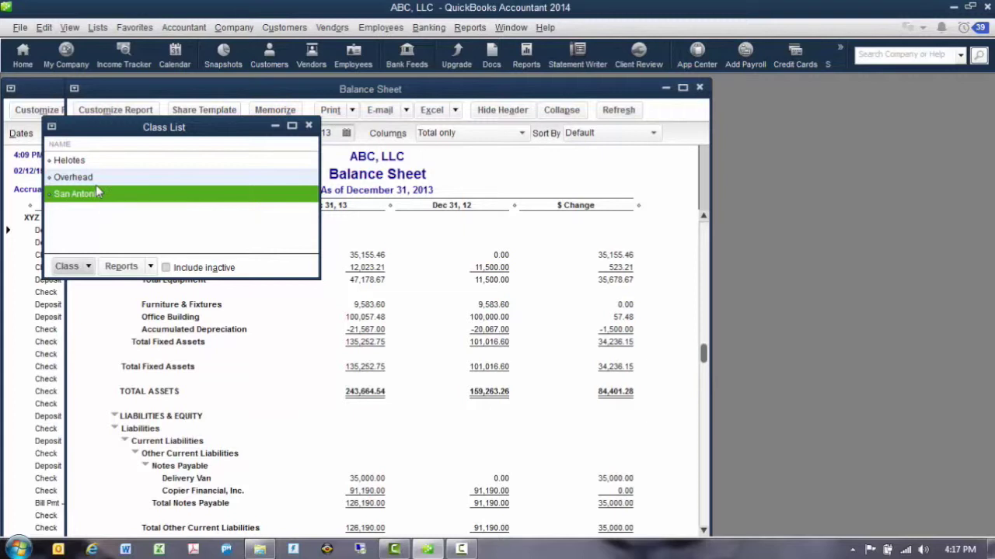
click(94, 179)
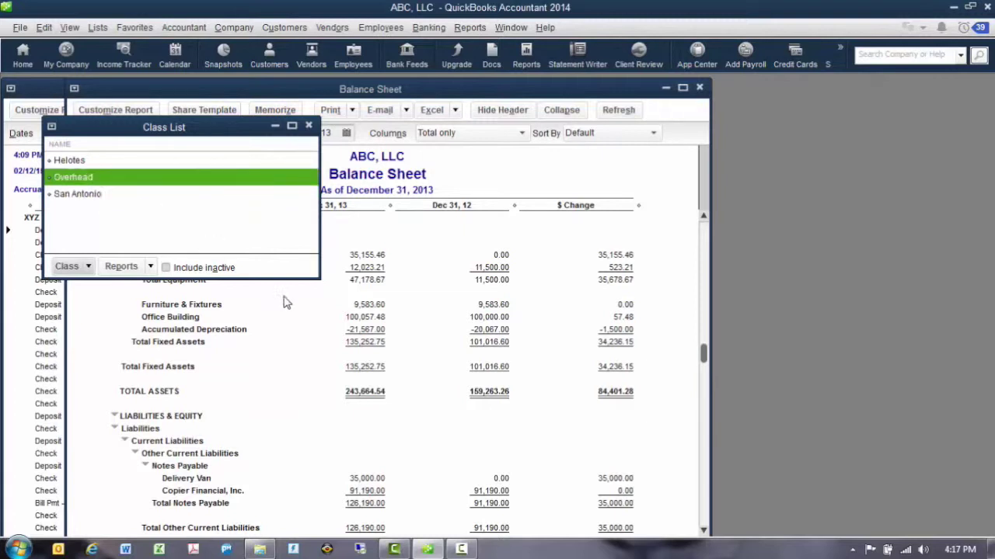
Step: Add a new class named "Dallas" and close the Class List
click(86, 267)
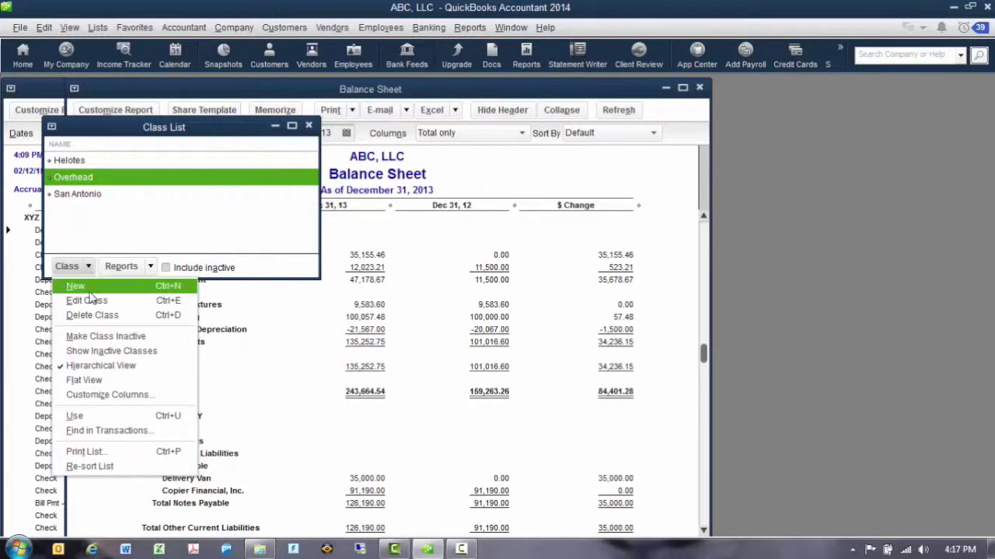
click(91, 286)
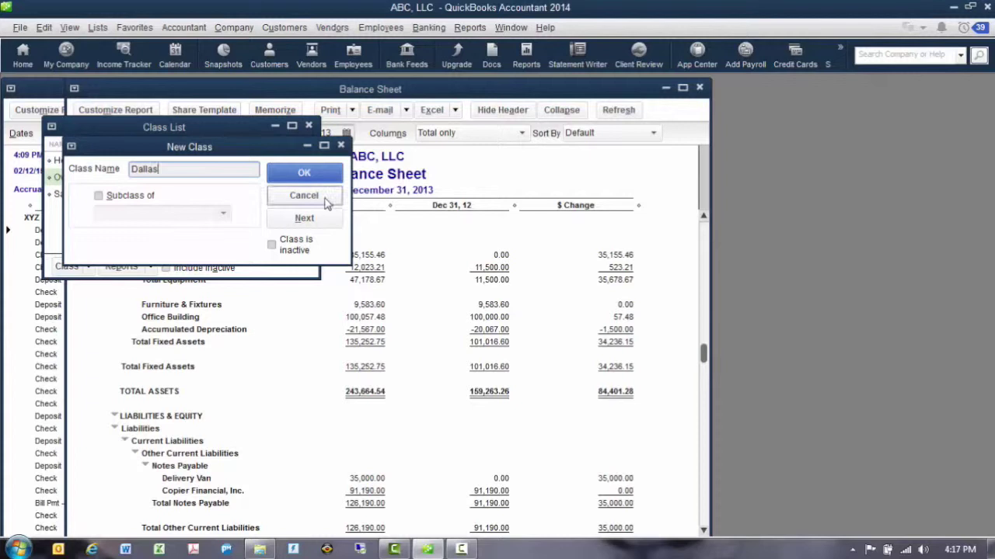
click(304, 173)
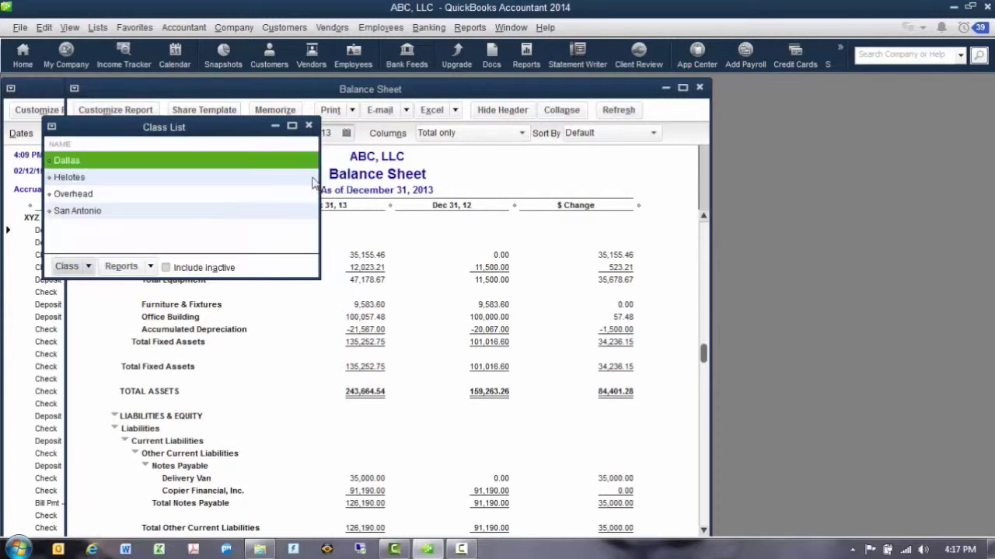
click(308, 126)
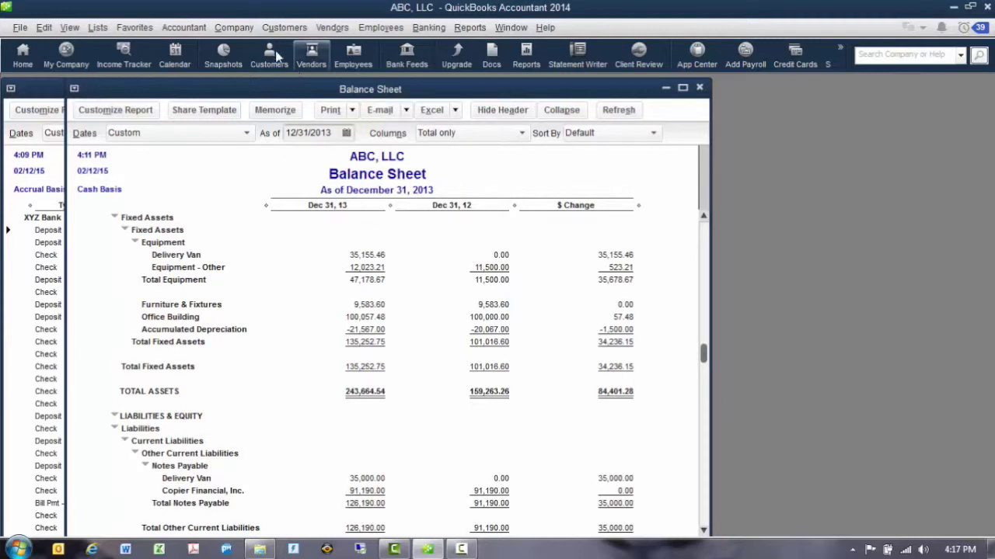
Step: Start a new check from XYZ Bank payable to "Helotes utilties", quick-adding the payee as a vendor
click(437, 28)
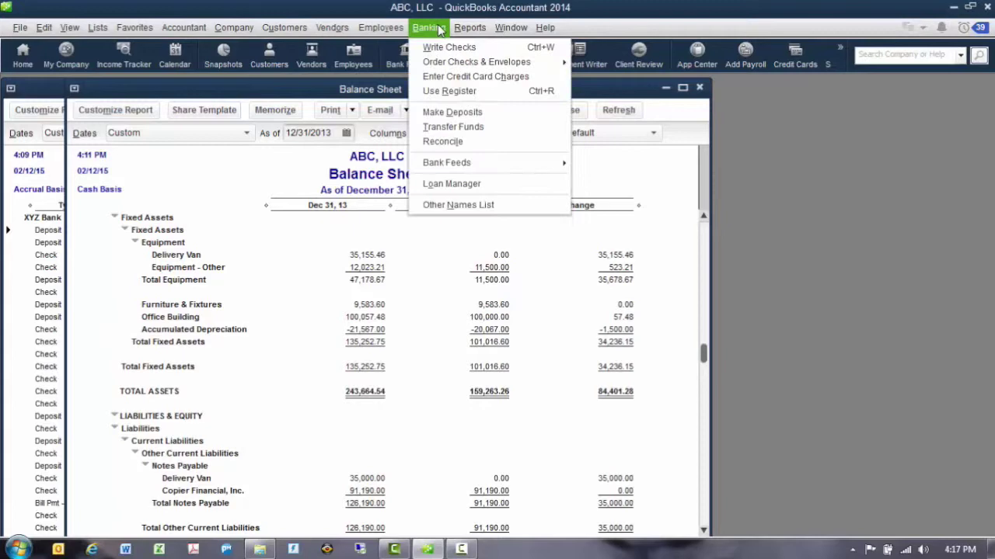
click(426, 45)
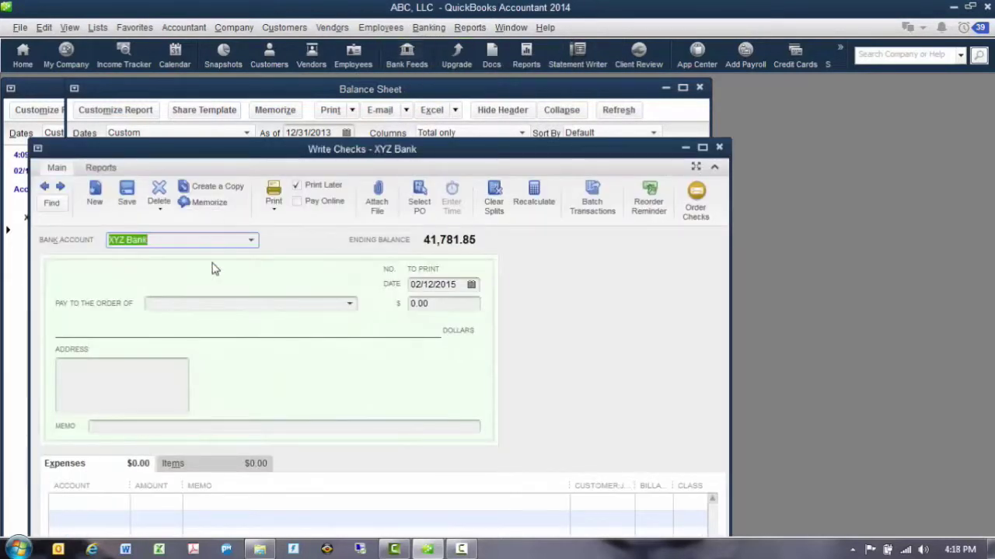
click(178, 303)
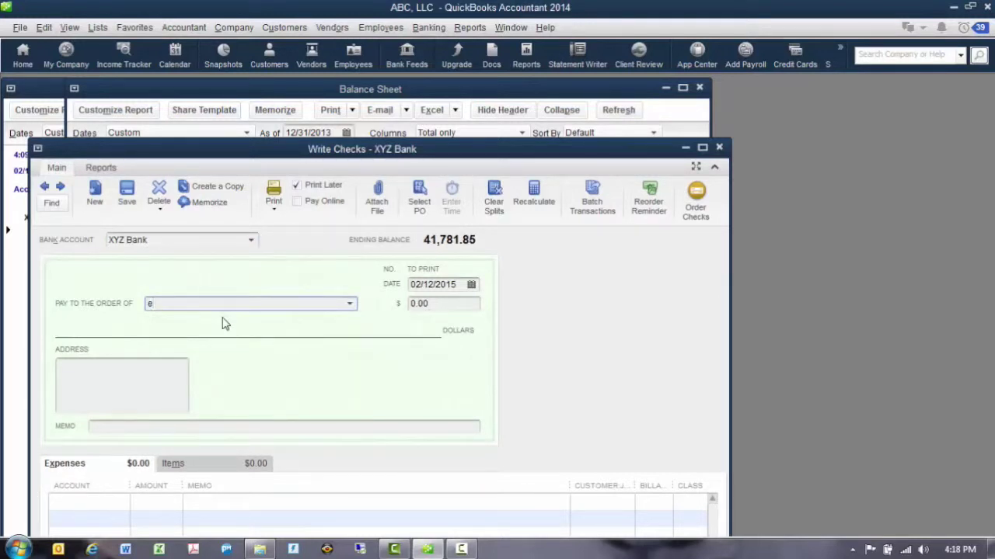
key(BackSpace)
text(Helo)
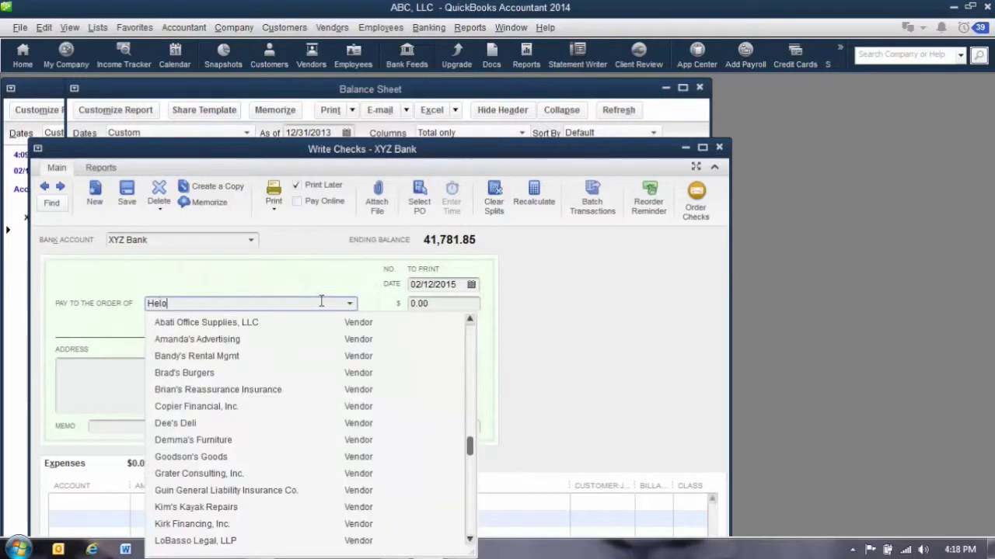
text(tes utilties)
key(Tab)
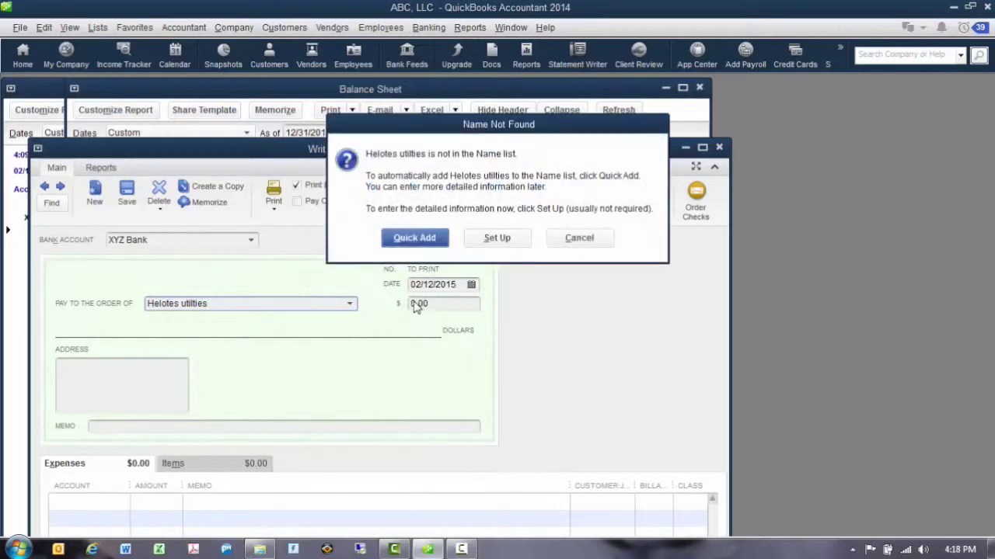
click(420, 241)
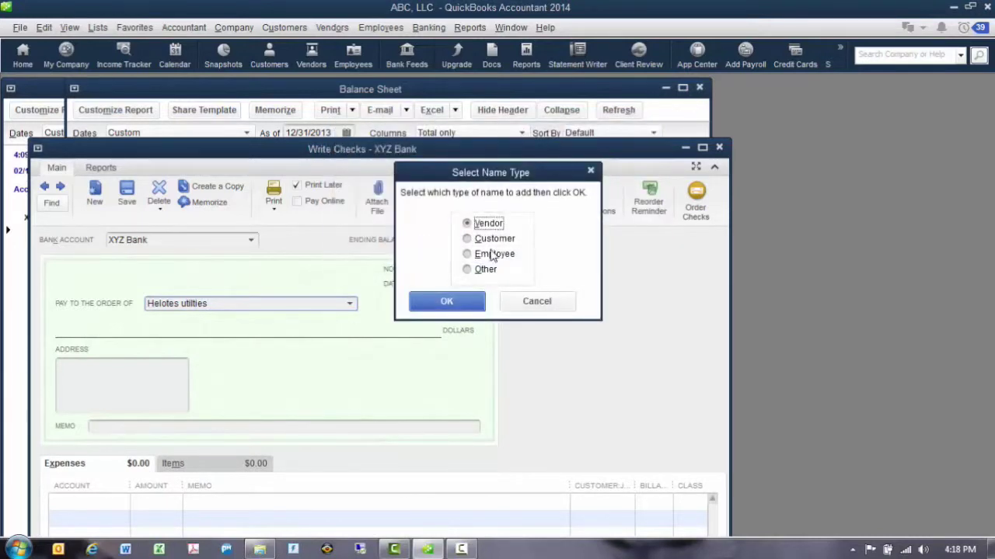
click(454, 303)
Step: Date the check 12/20/2013 and set its amount to 450.00
drag(460, 284, 398, 284)
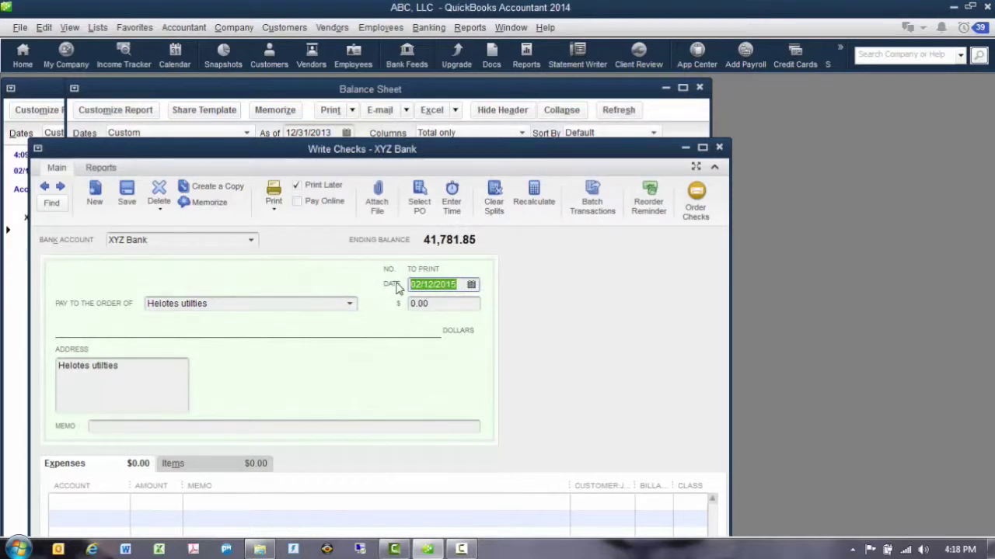
text(12)
text(2013)
key(Tab)
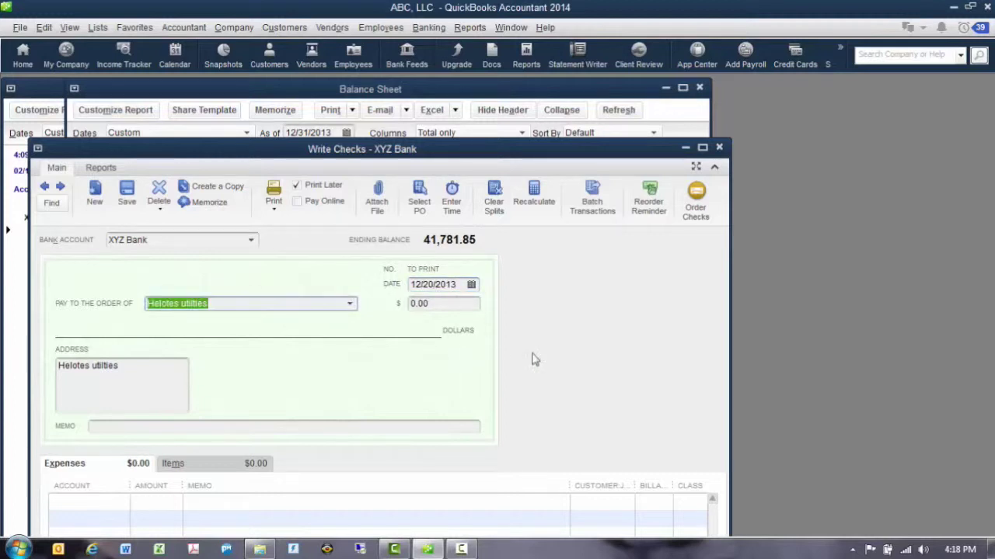
key(Tab)
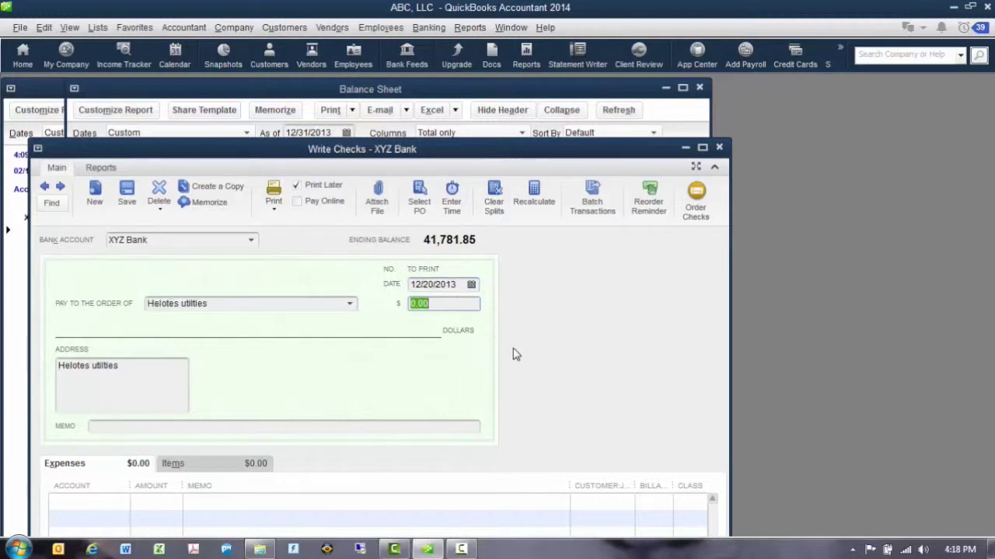
text(450)
Step: Assign the check's 450.00 expense line to the Insurance account and Helotes class, and save and close the check
click(116, 503)
drag(329, 155, 332, 84)
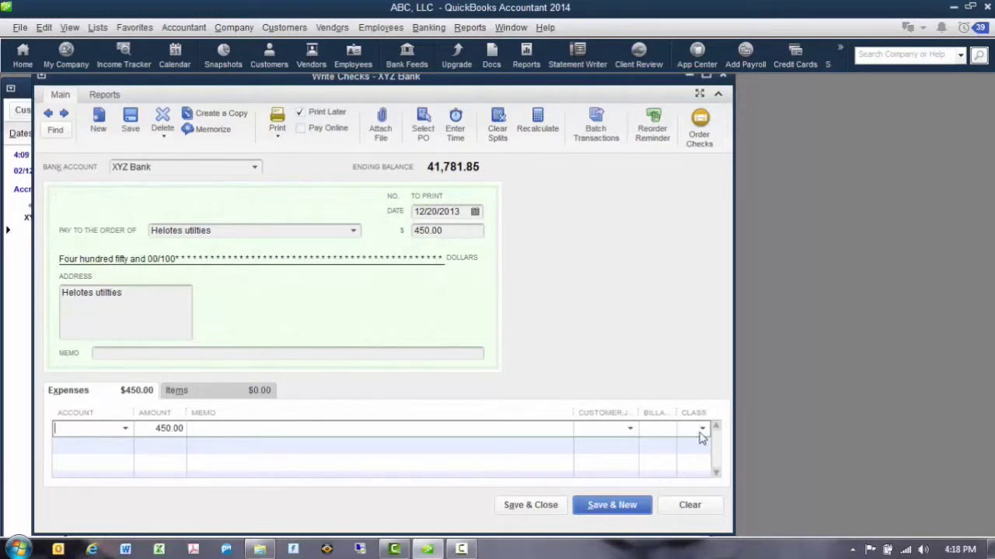
click(703, 428)
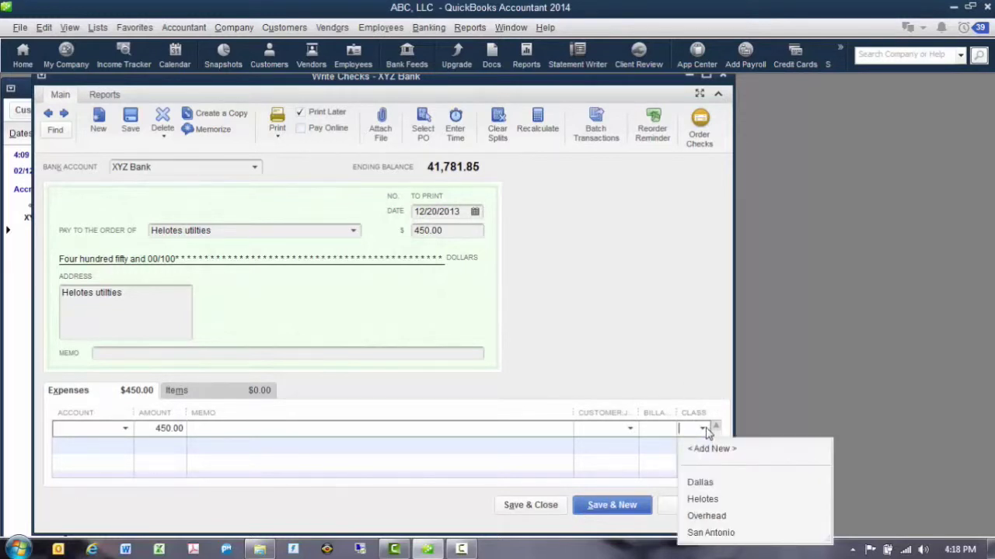
click(704, 501)
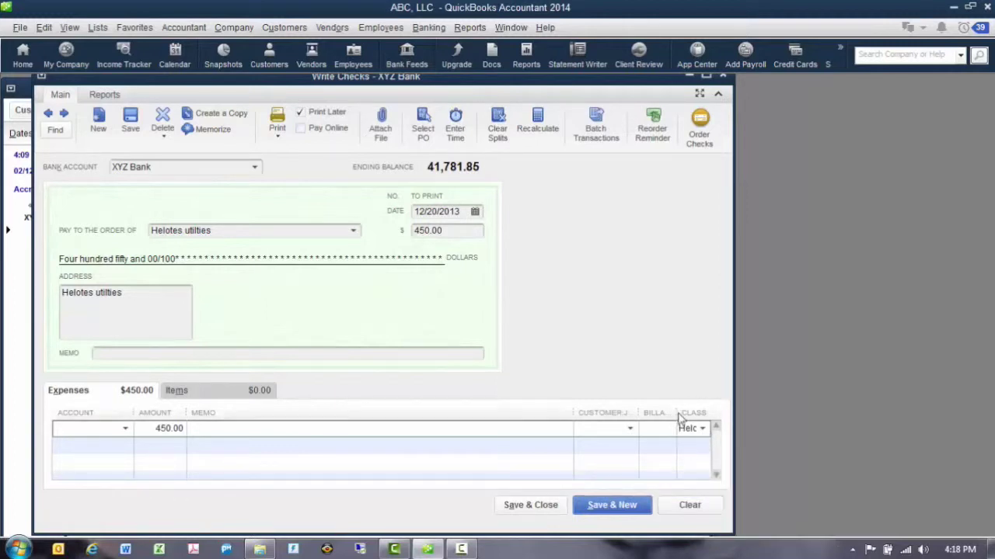
click(537, 507)
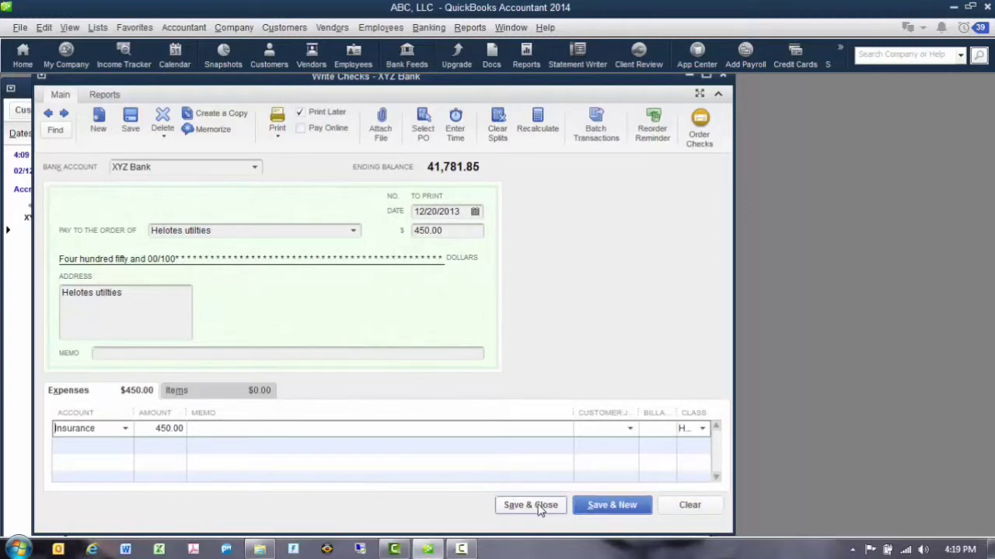
click(467, 271)
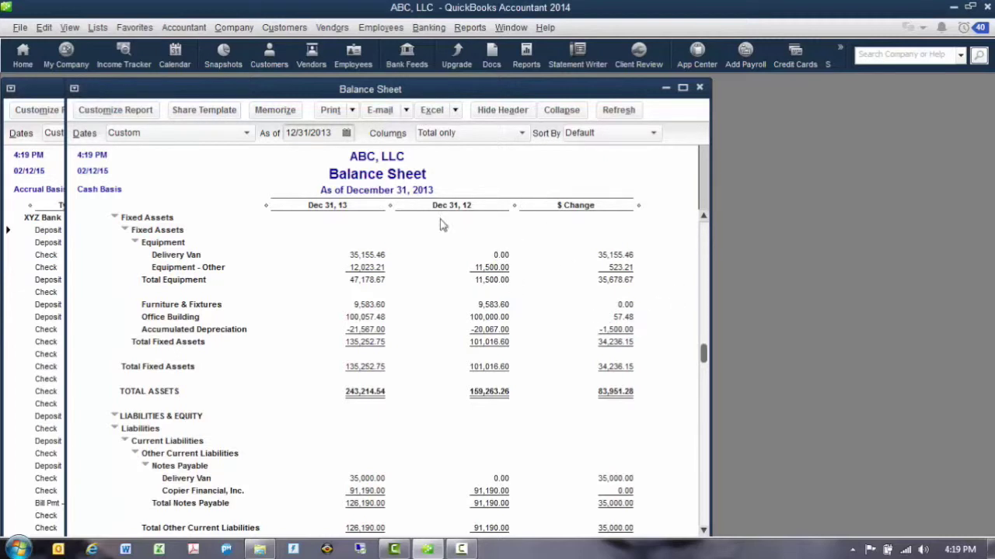
Step: Open a blank customer invoice and reposition its window so the whole form fits on screen
click(286, 28)
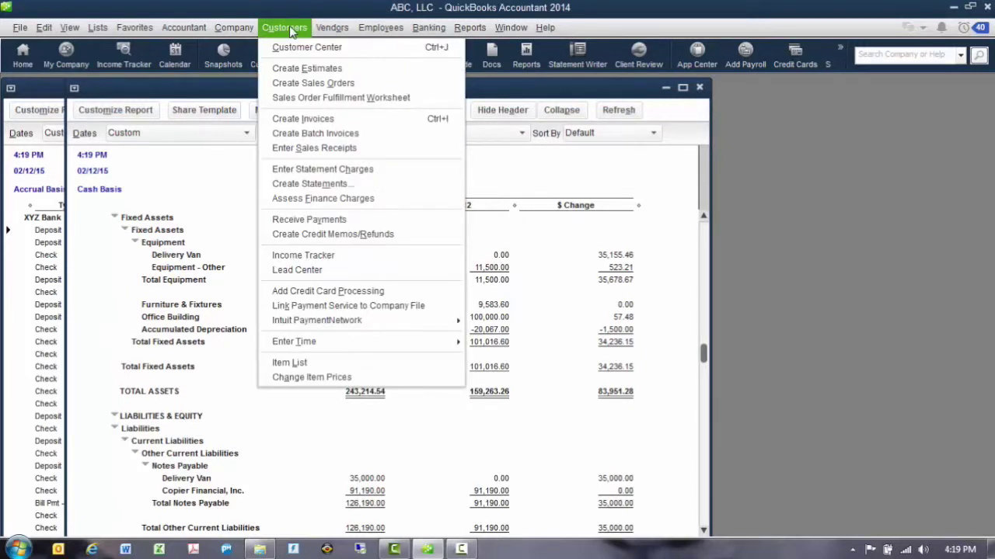
mouse_move(510, 27)
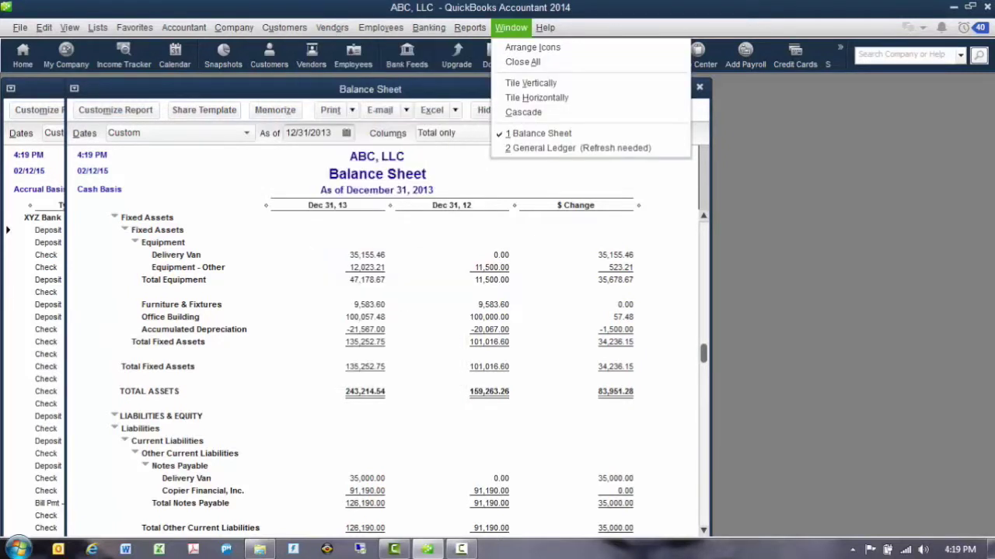
click(775, 295)
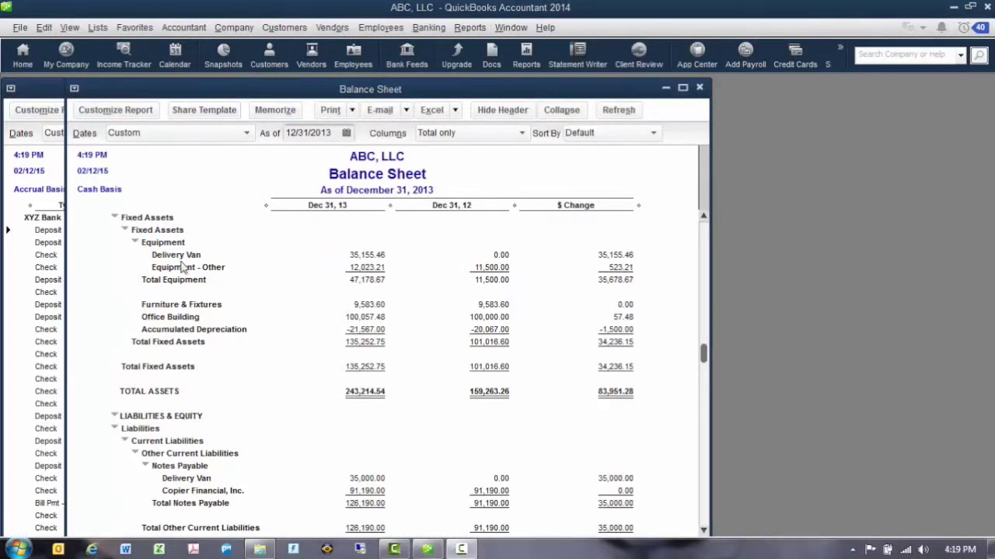
click(295, 31)
click(309, 118)
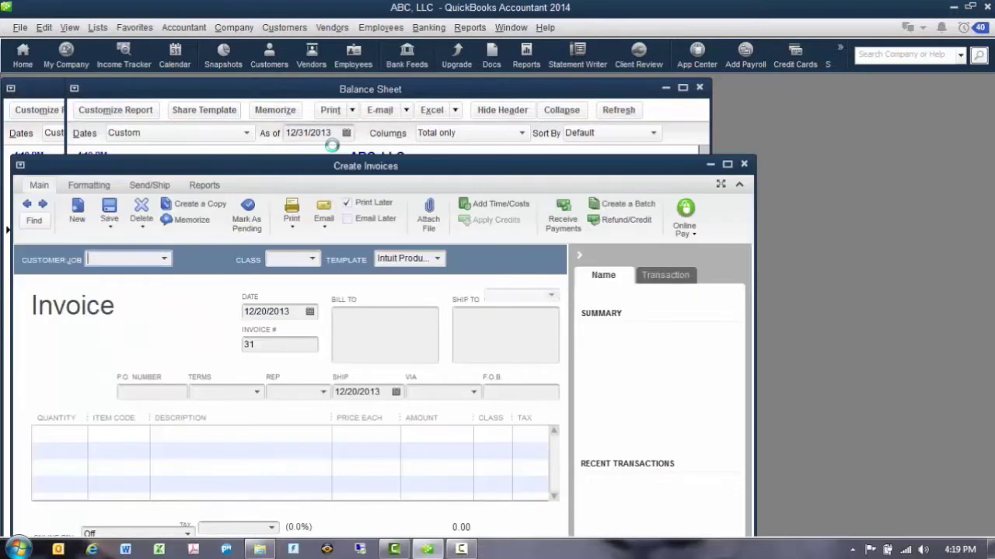
drag(365, 169, 425, 79)
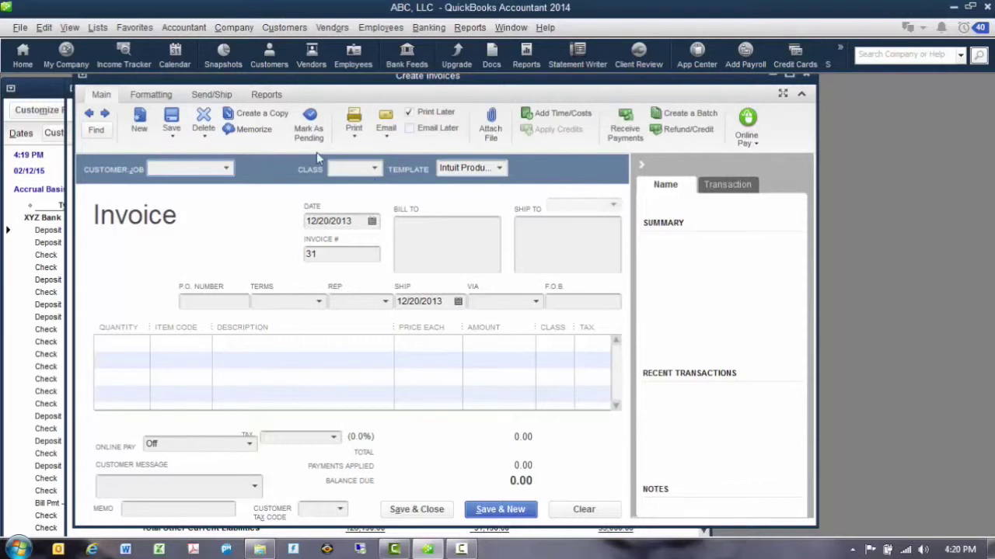
Step: Set the blank invoice's overall class to Helotes and enter "Customer 1" as the bill-to
click(375, 169)
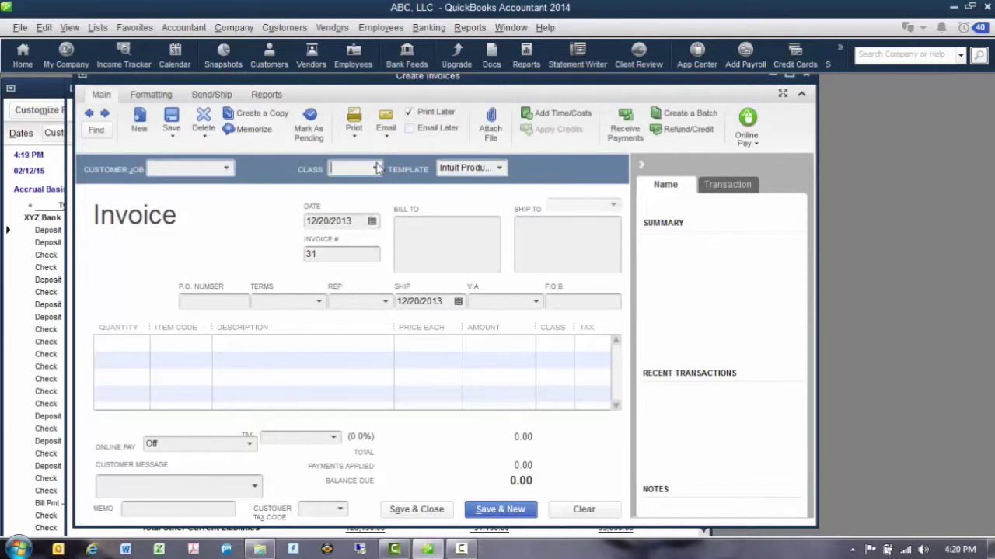
click(375, 168)
click(361, 237)
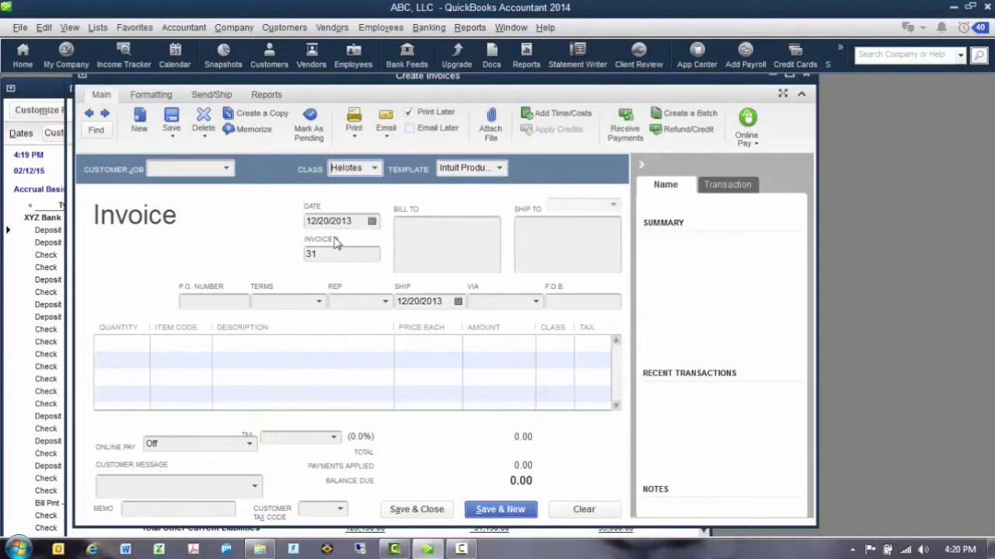
click(414, 241)
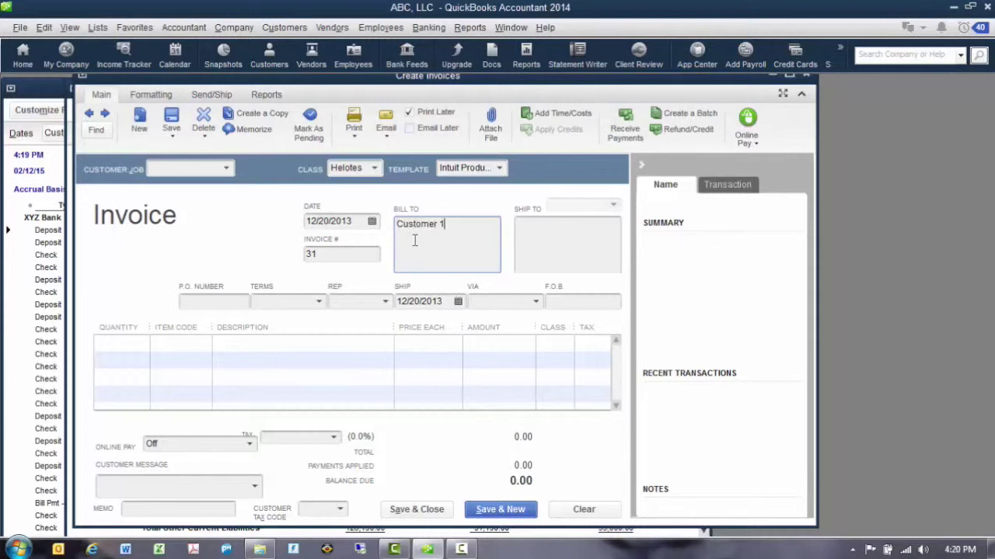
key(Tab)
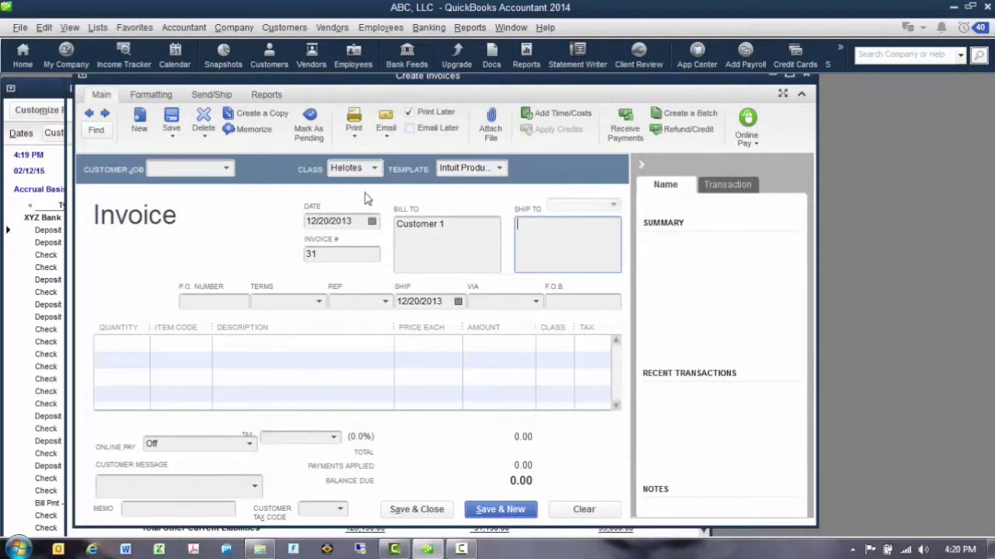
Step: Look at the new-class form from the invoice header, cancel it, and clear the header's class
click(374, 169)
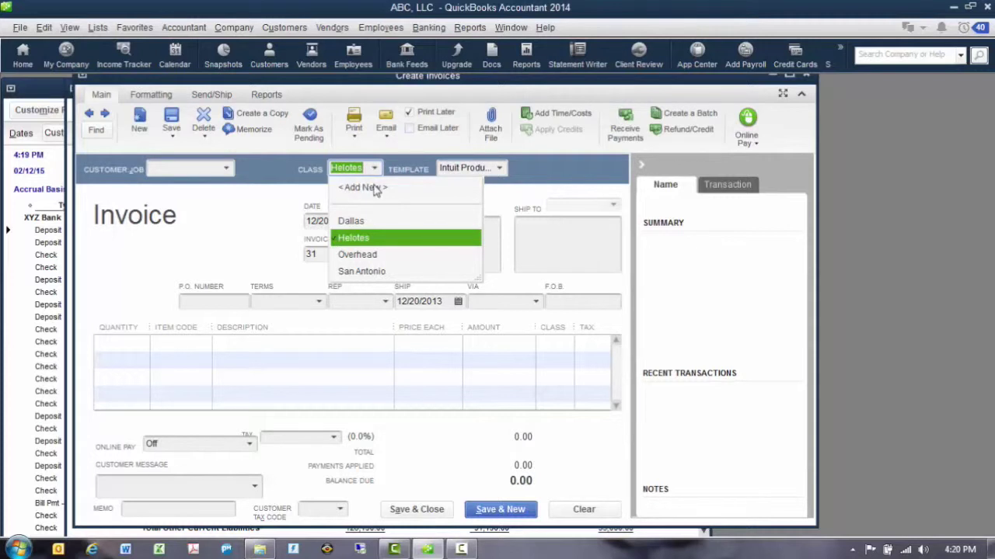
click(362, 189)
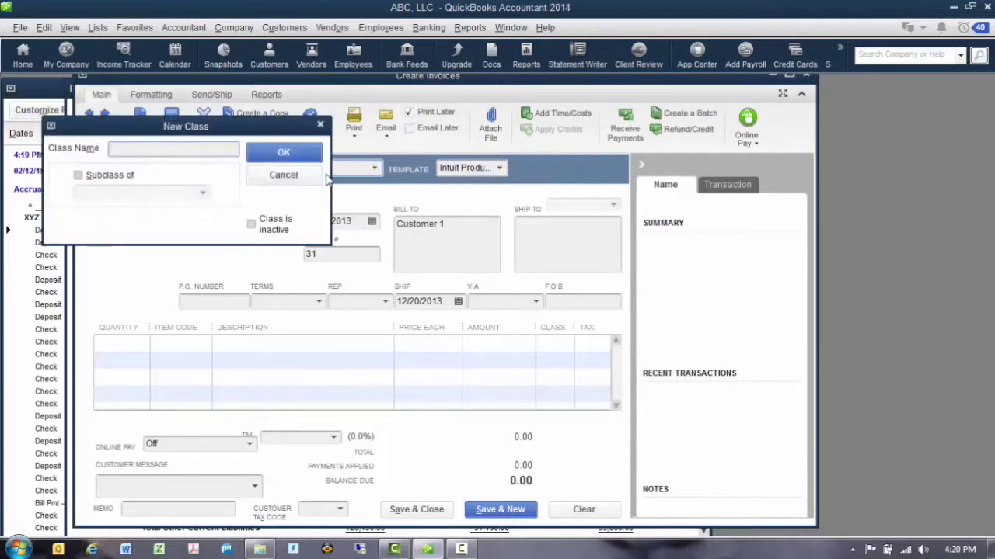
key(Escape)
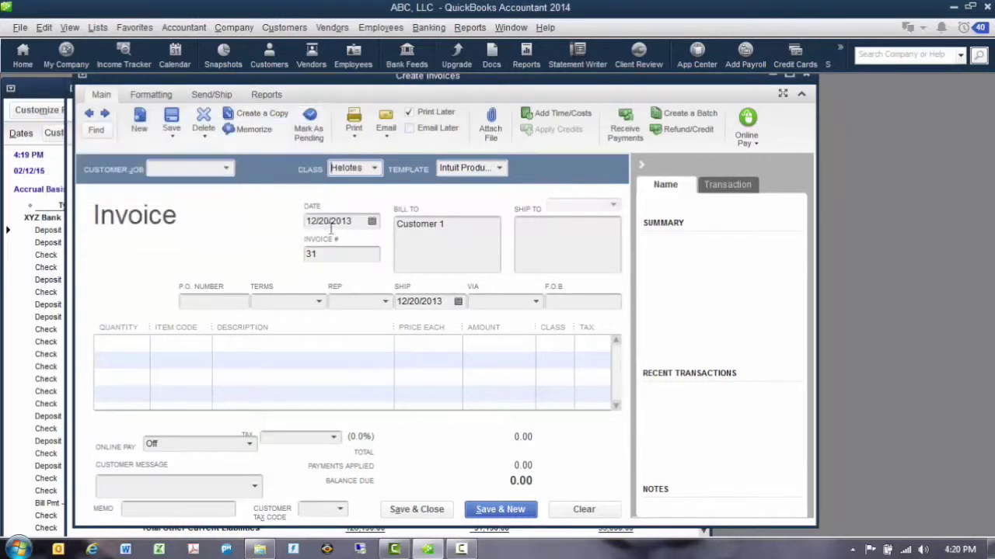
click(362, 168)
key(BackSpace)
Step: Assign the San Antonio class to the invoice's first line and the Helotes class to its second line
click(568, 346)
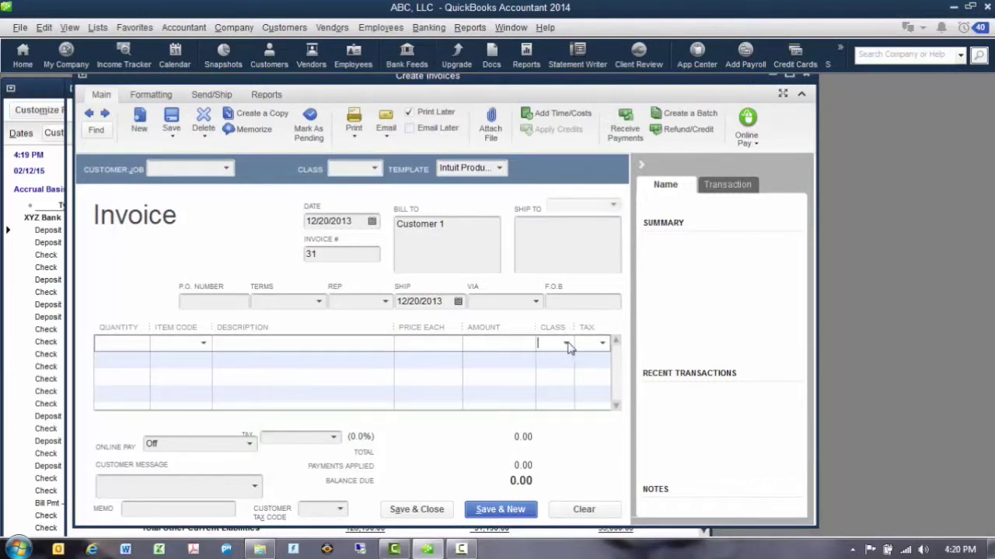
click(568, 347)
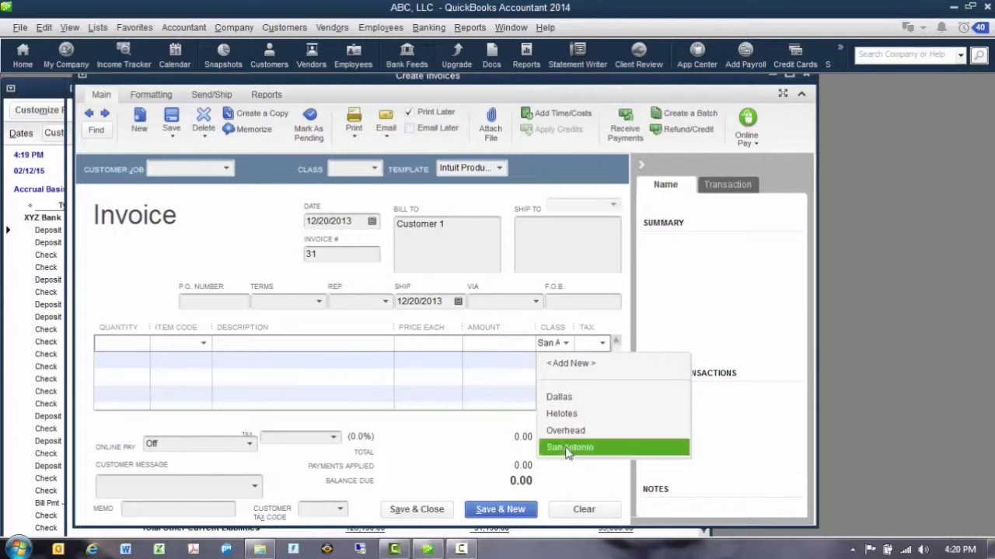
click(567, 447)
click(558, 362)
click(565, 360)
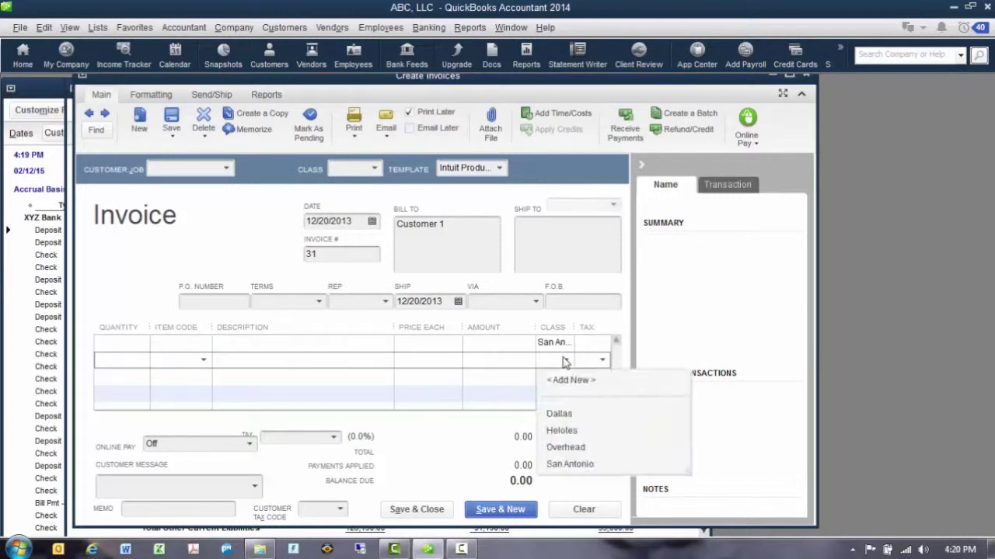
click(566, 429)
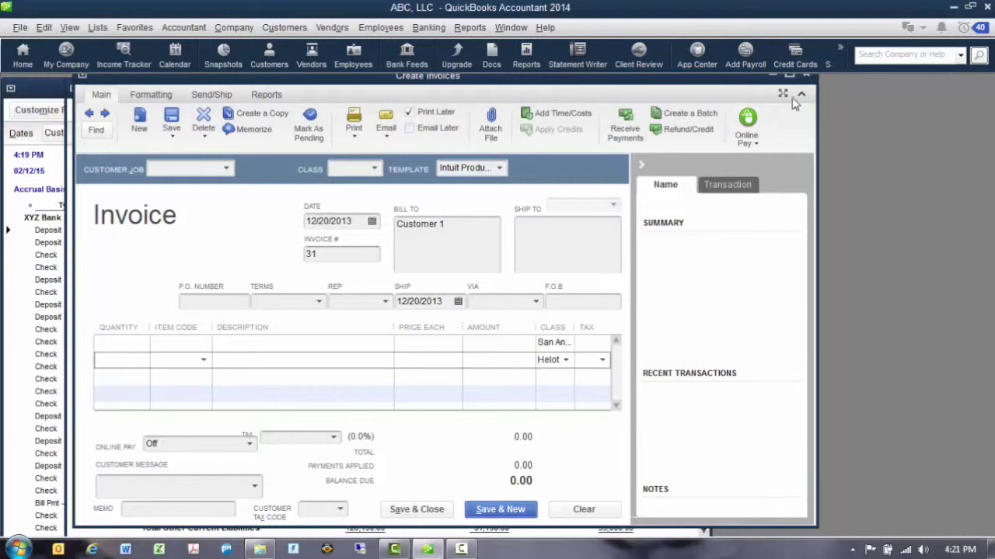
Step: Close the invoice without saving it
drag(724, 84, 718, 120)
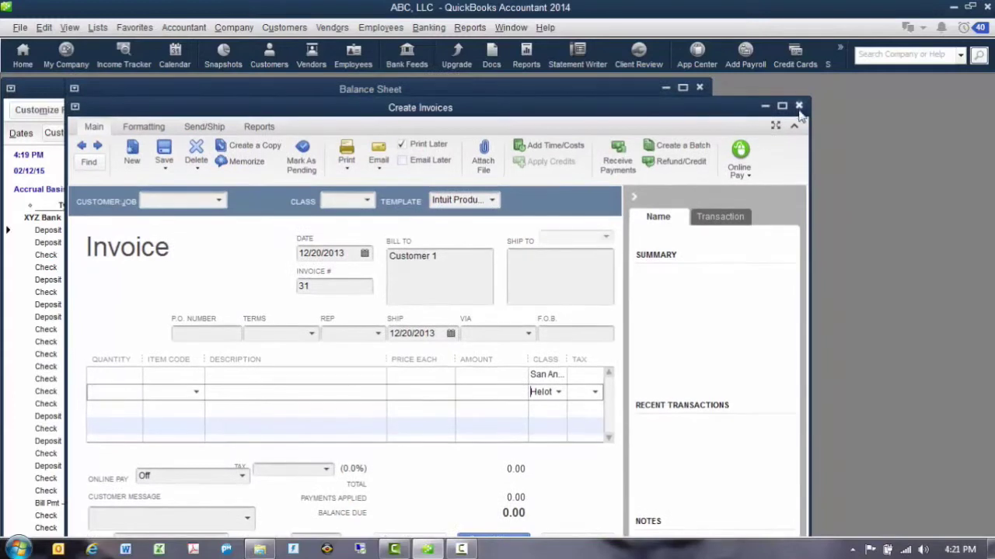
click(797, 105)
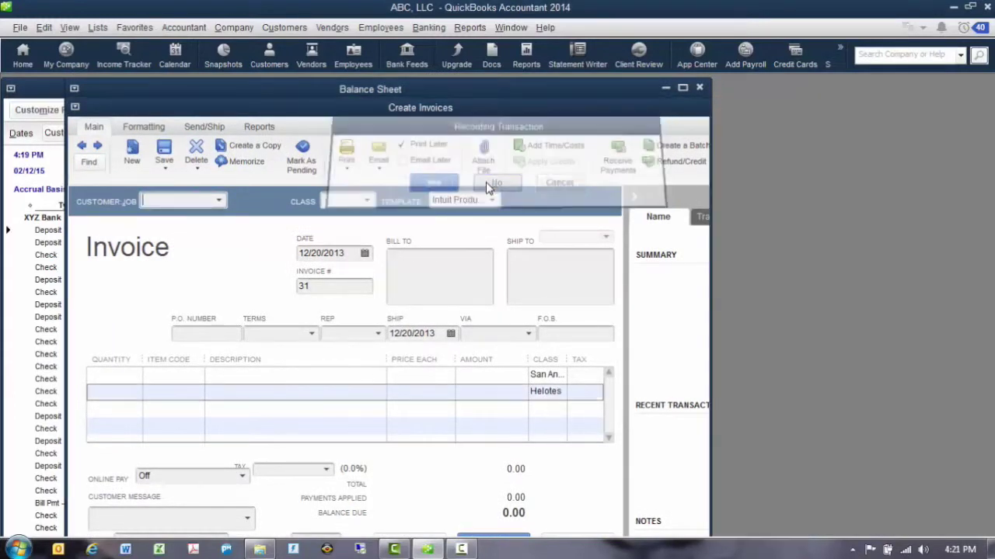
click(495, 184)
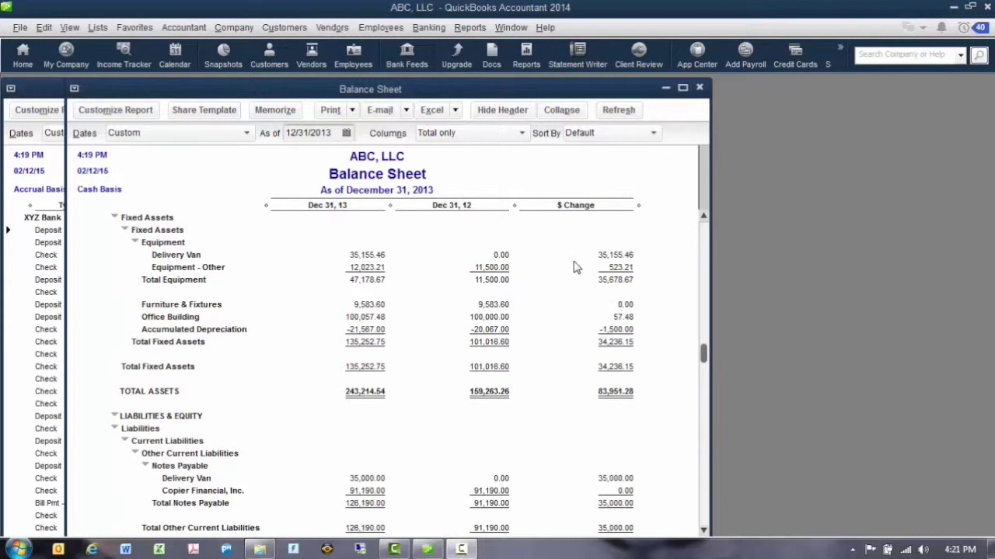
Step: Run a standard Profit & Loss report for 01/01/2013 through 12/31/2013
click(461, 29)
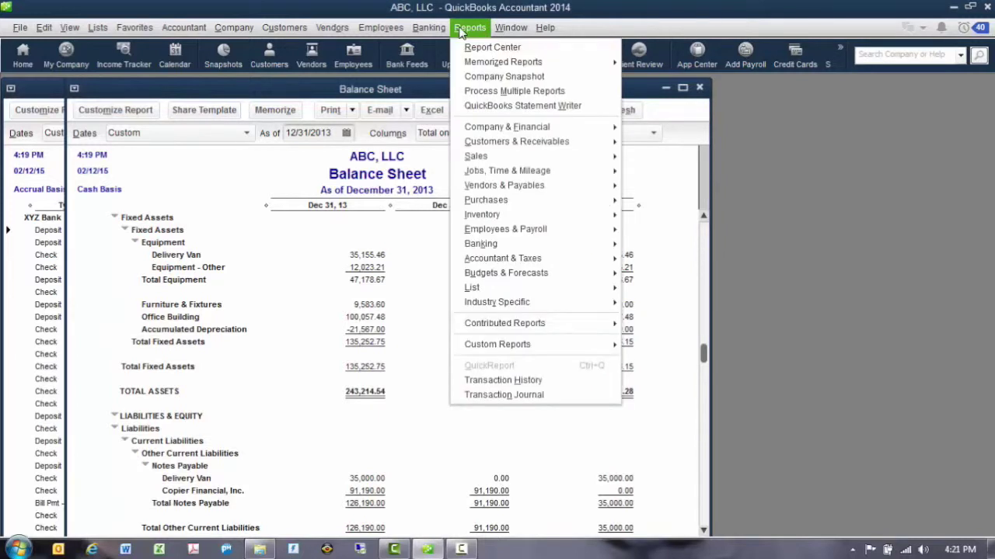
mouse_move(503, 128)
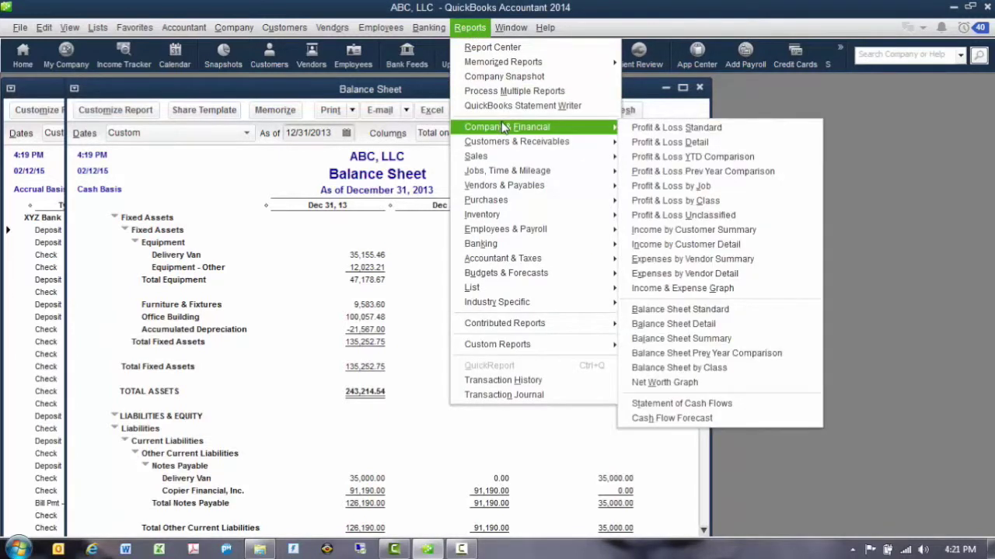
click(651, 128)
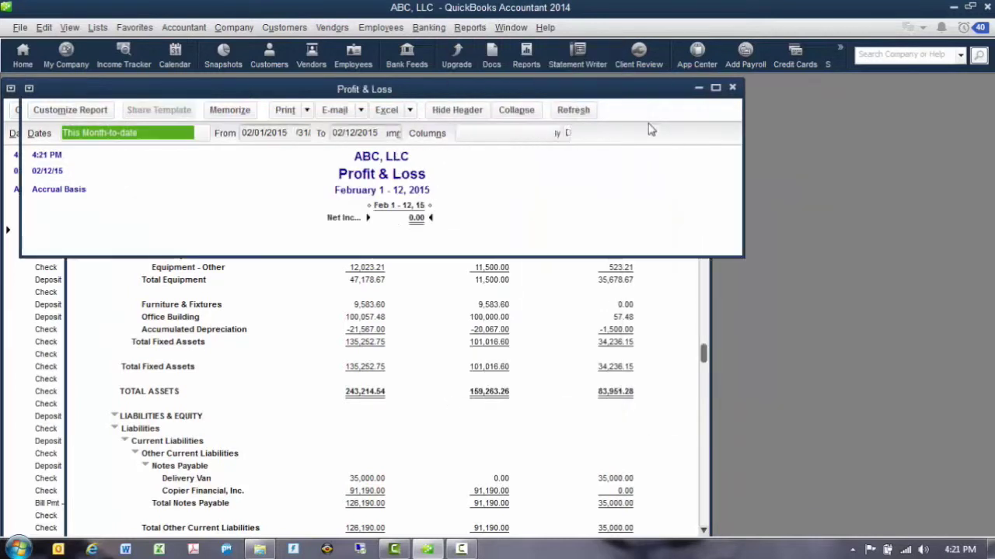
click(289, 133)
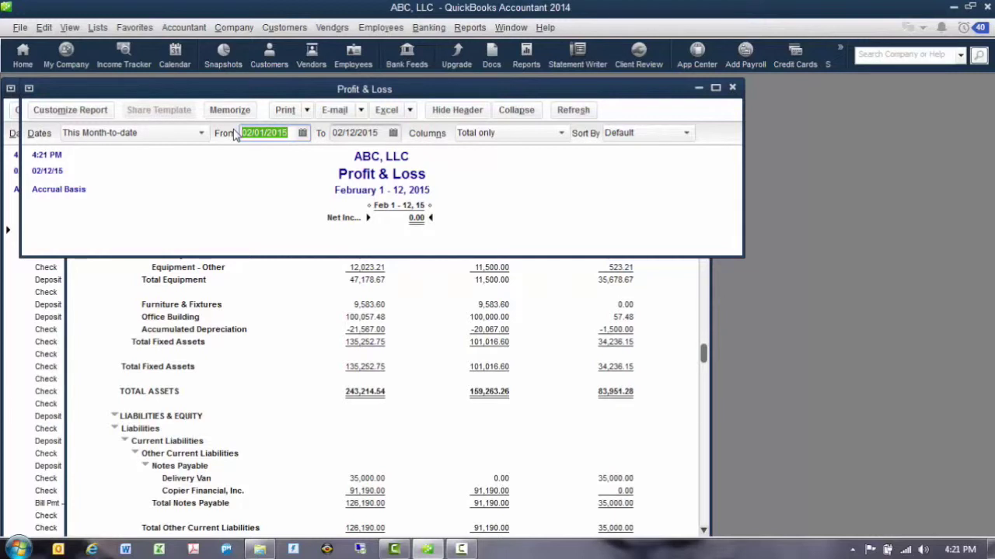
text(01/01/2013)
key(Tab)
text(1231)
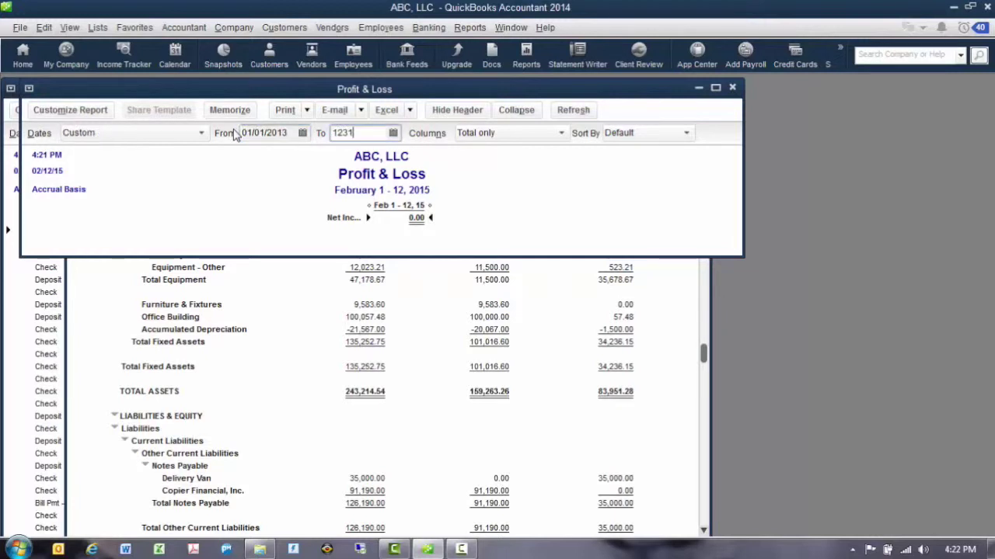
key(Tab)
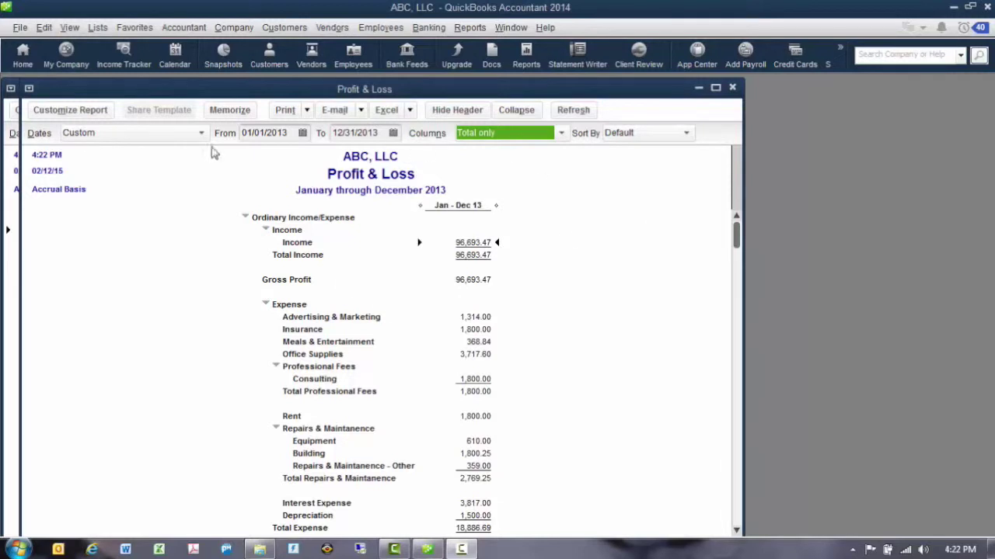
Step: Break the Profit & Loss report into columns by class and review it down to net income
click(586, 313)
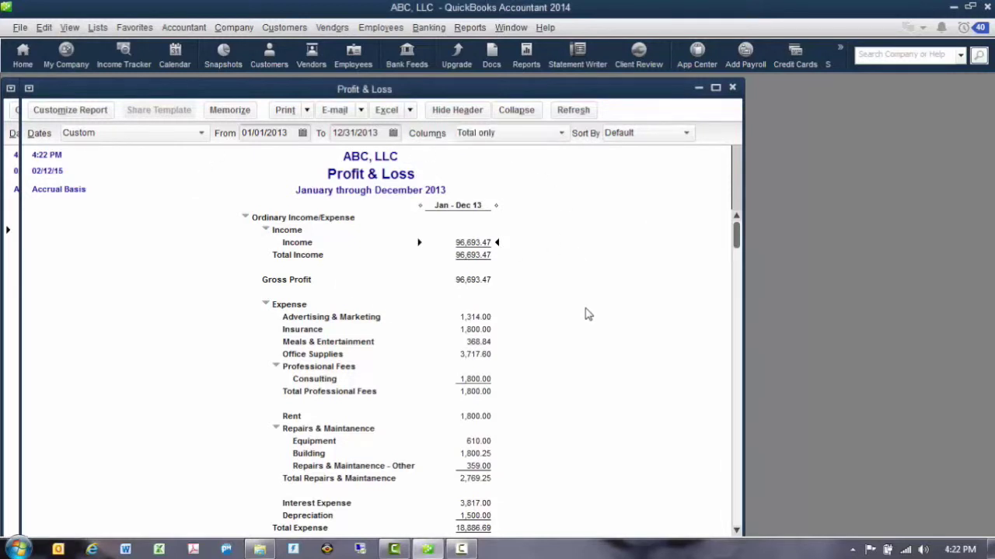
scroll(588, 315, down, 4)
scroll(588, 314, up, 4)
click(561, 133)
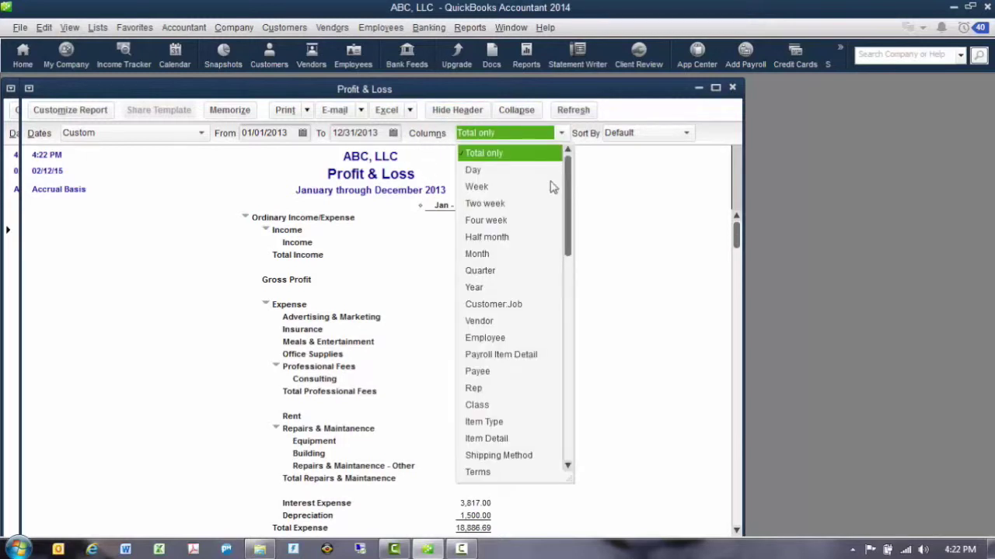
drag(568, 198, 575, 426)
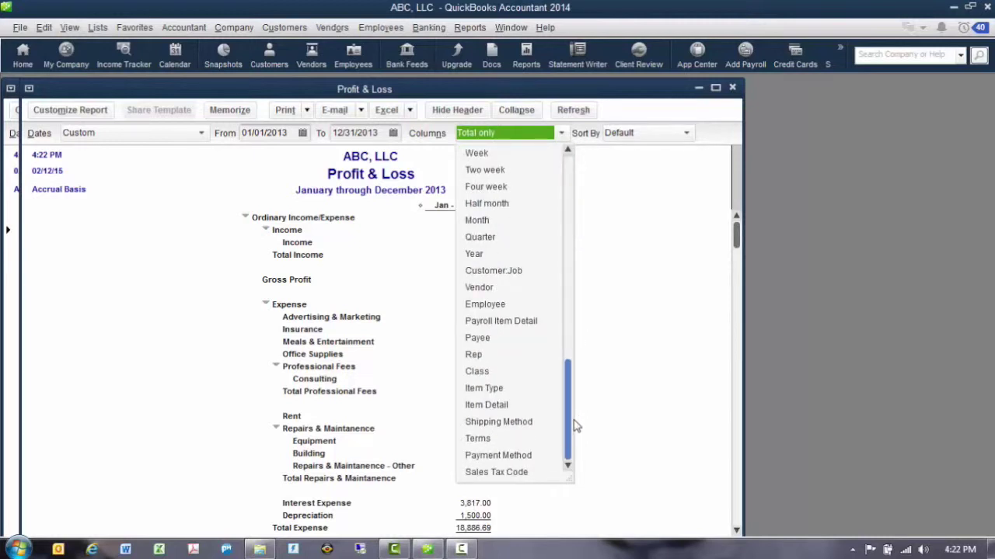
drag(574, 426, 565, 419)
click(478, 373)
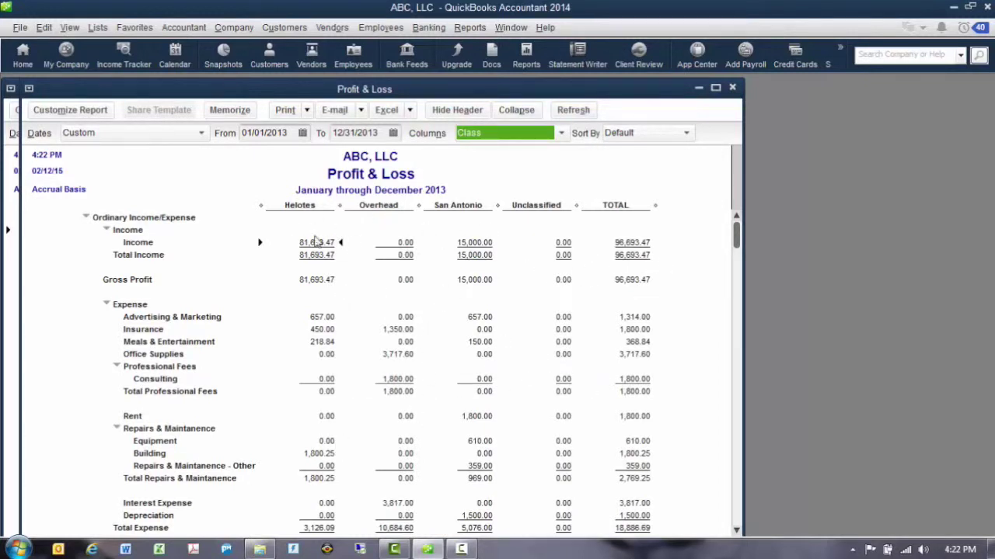
scroll(602, 402, down, 4)
scroll(602, 402, down, 1)
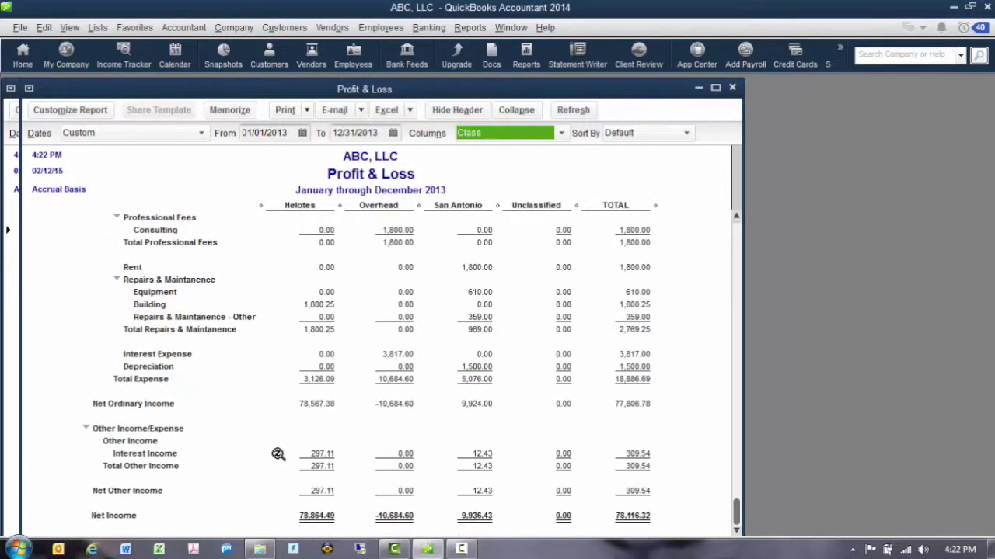